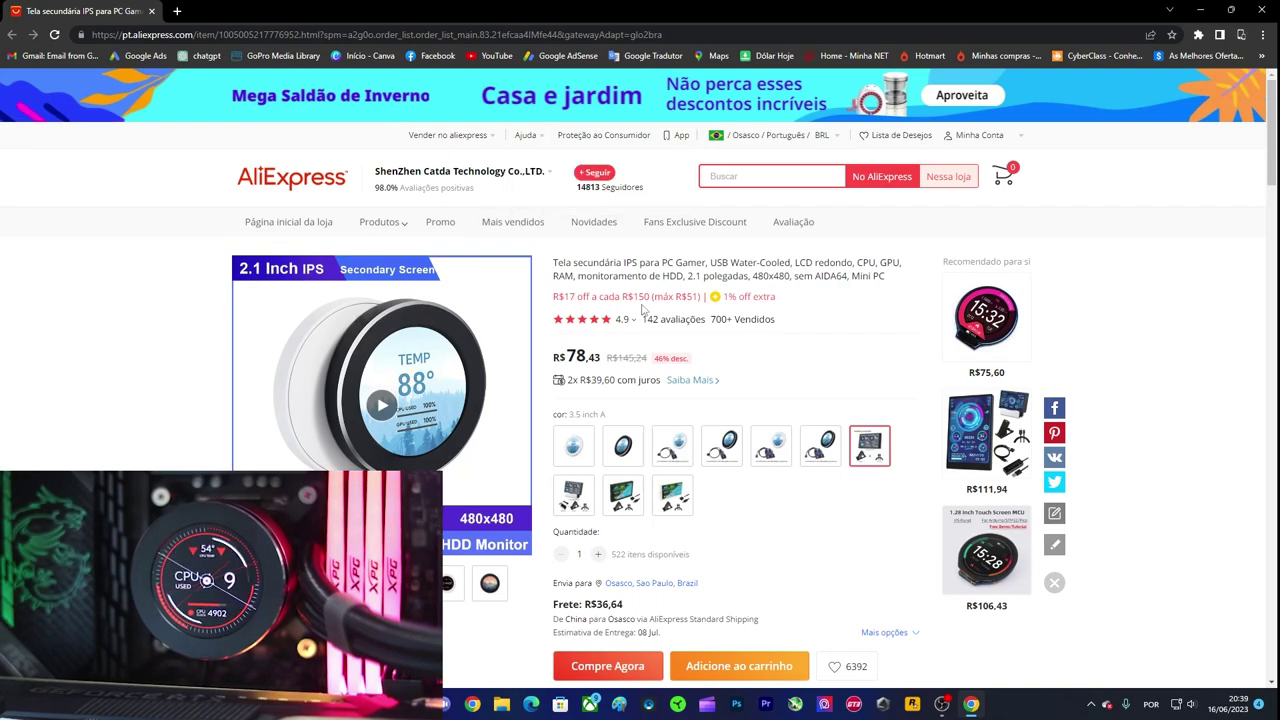
Download the TURZX_21inch_ENG.rar software archive linked in the product description and close the browser
scroll(789, 346, down, 15)
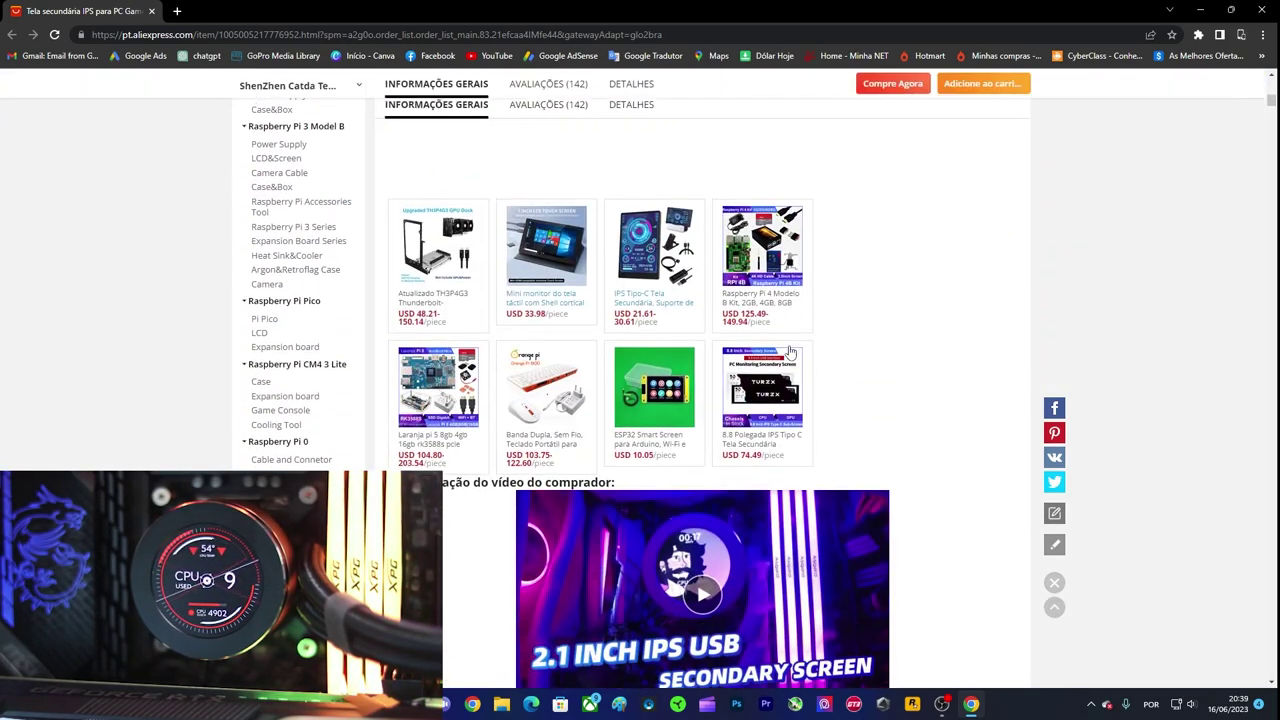
scroll(789, 350, down, 8)
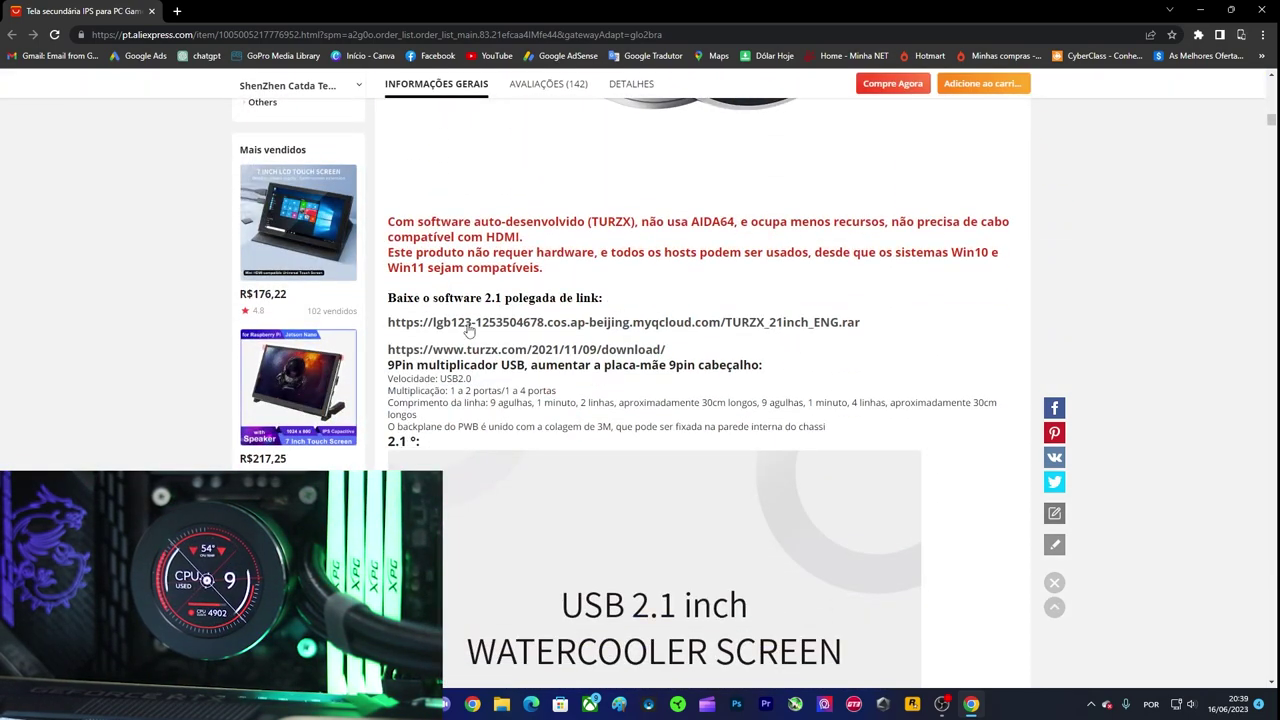
click(595, 324)
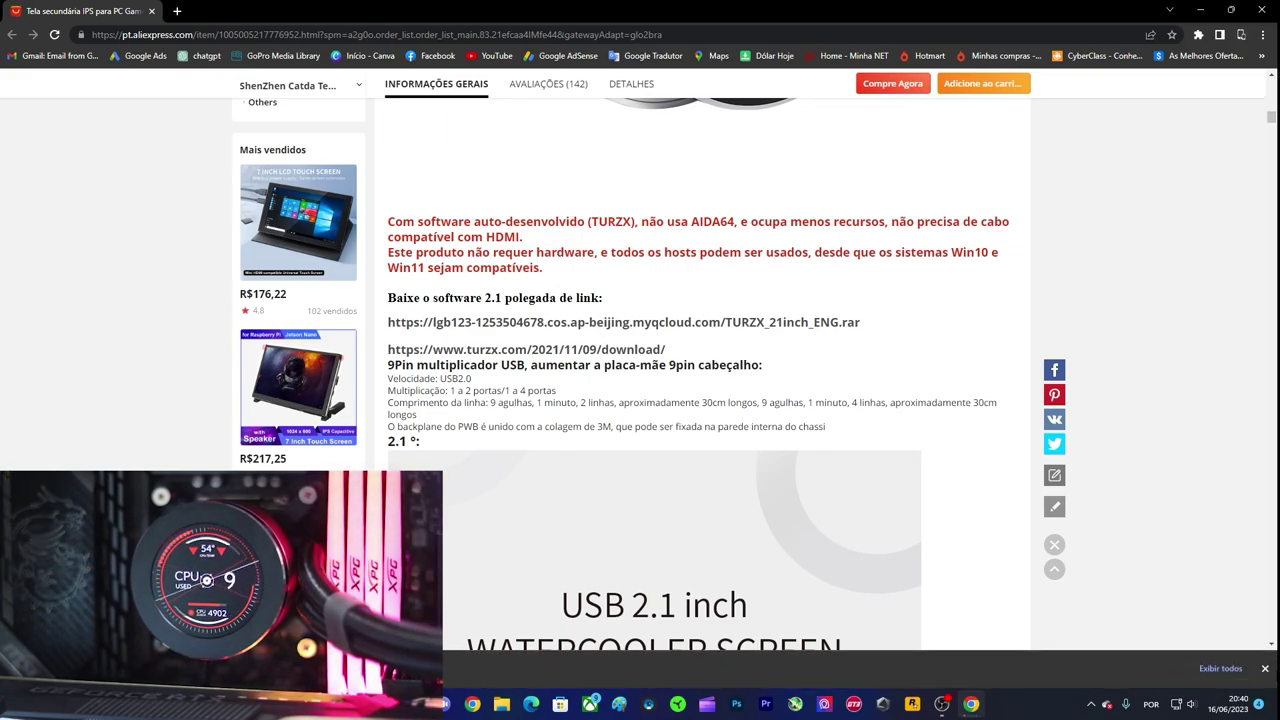
click(1264, 668)
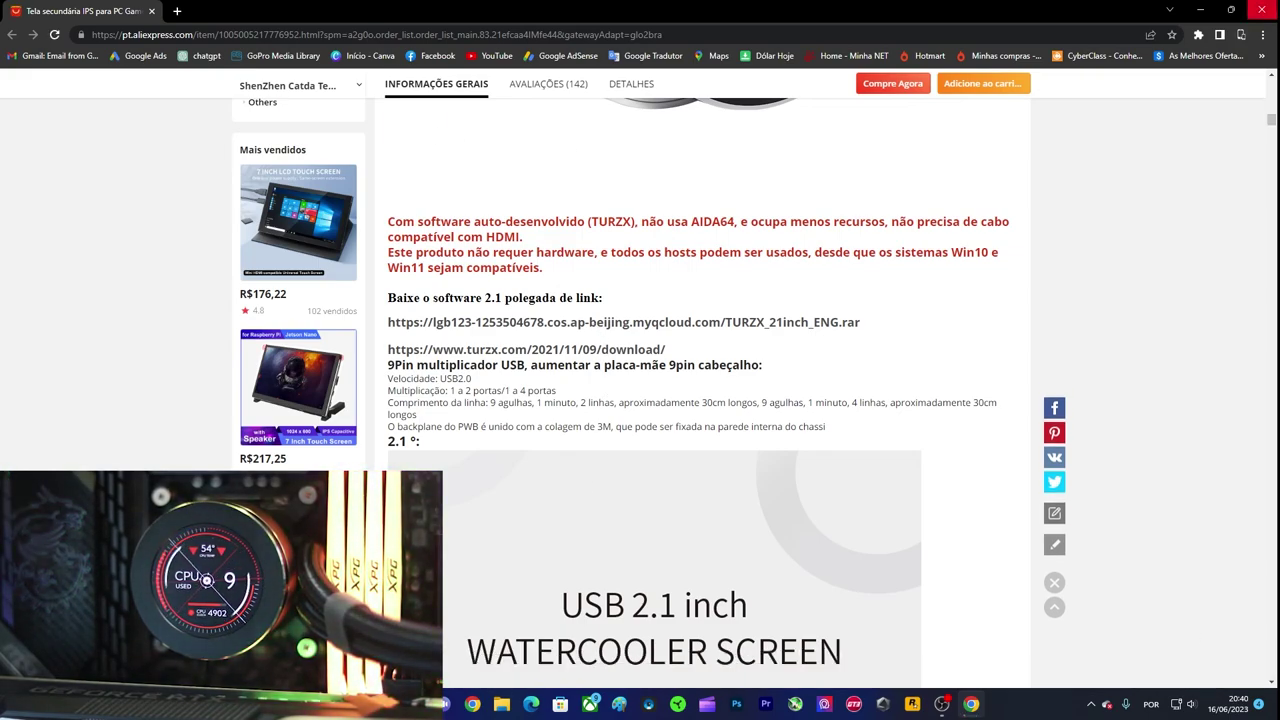
click(1262, 9)
click(642, 107)
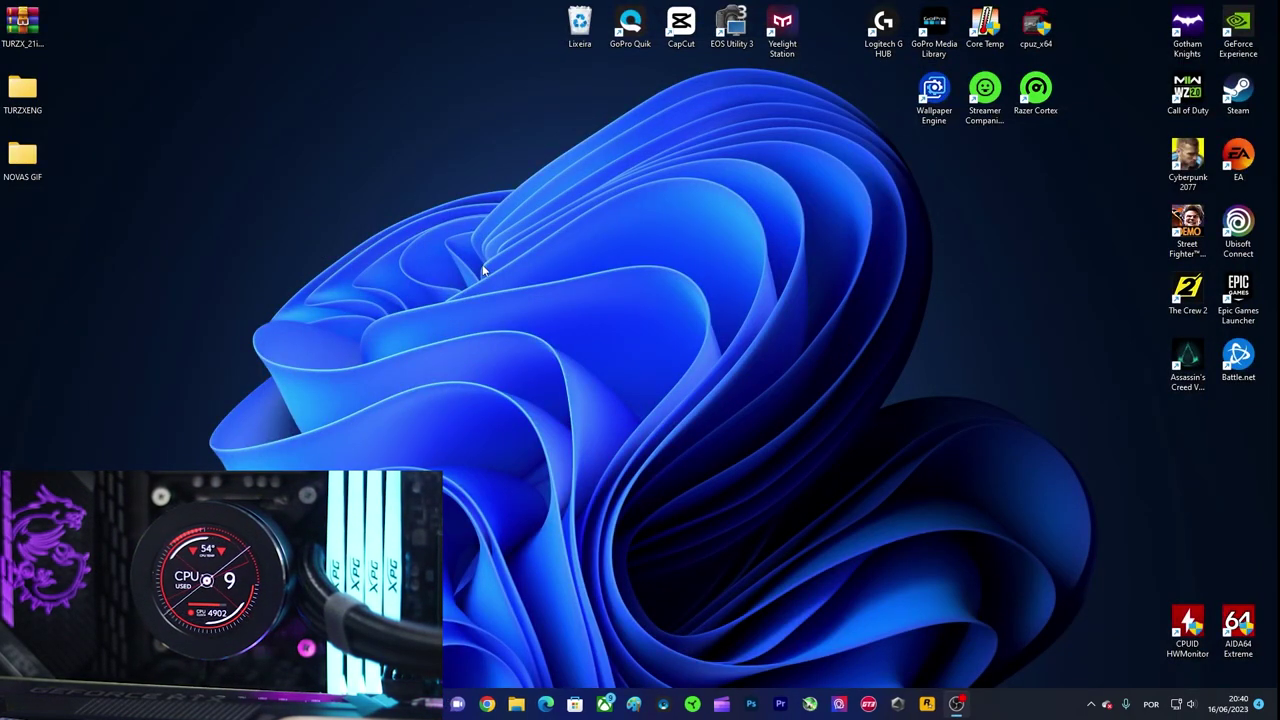
Open the TURZXENG folder on the desktop and create a desktop shortcut to the UsbMonitorR application
right_click(30, 36)
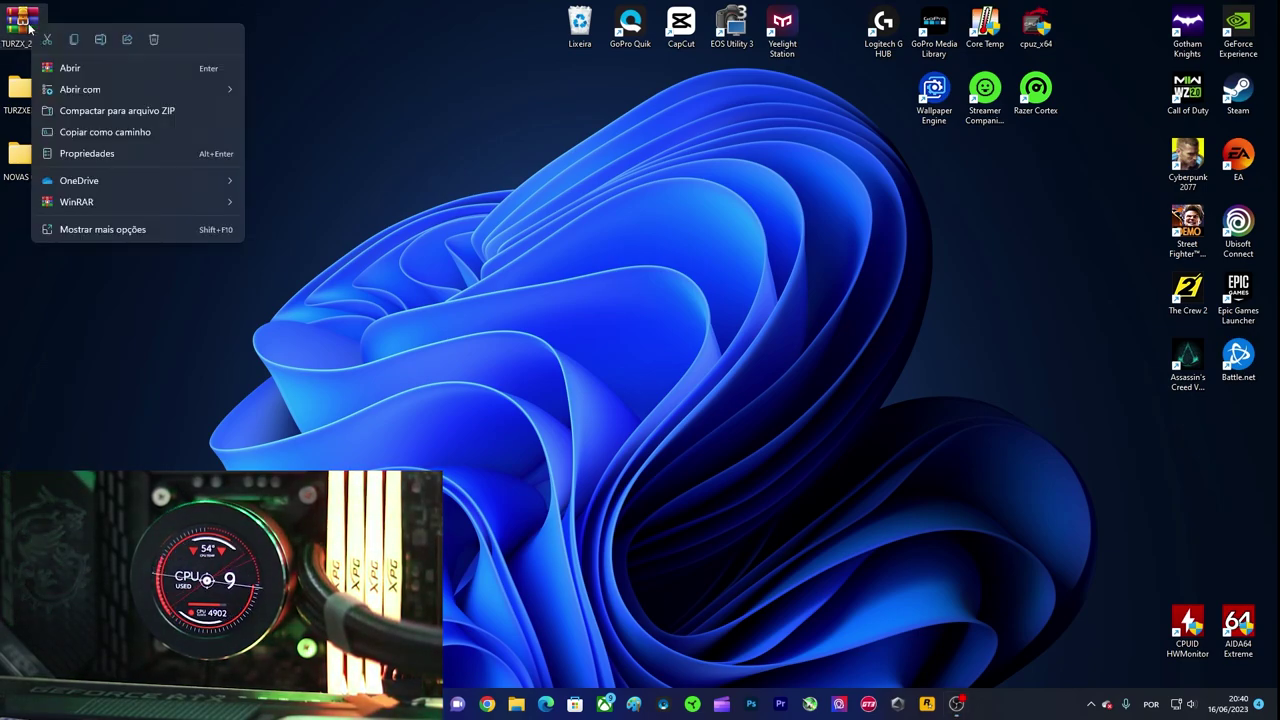
click(450, 17)
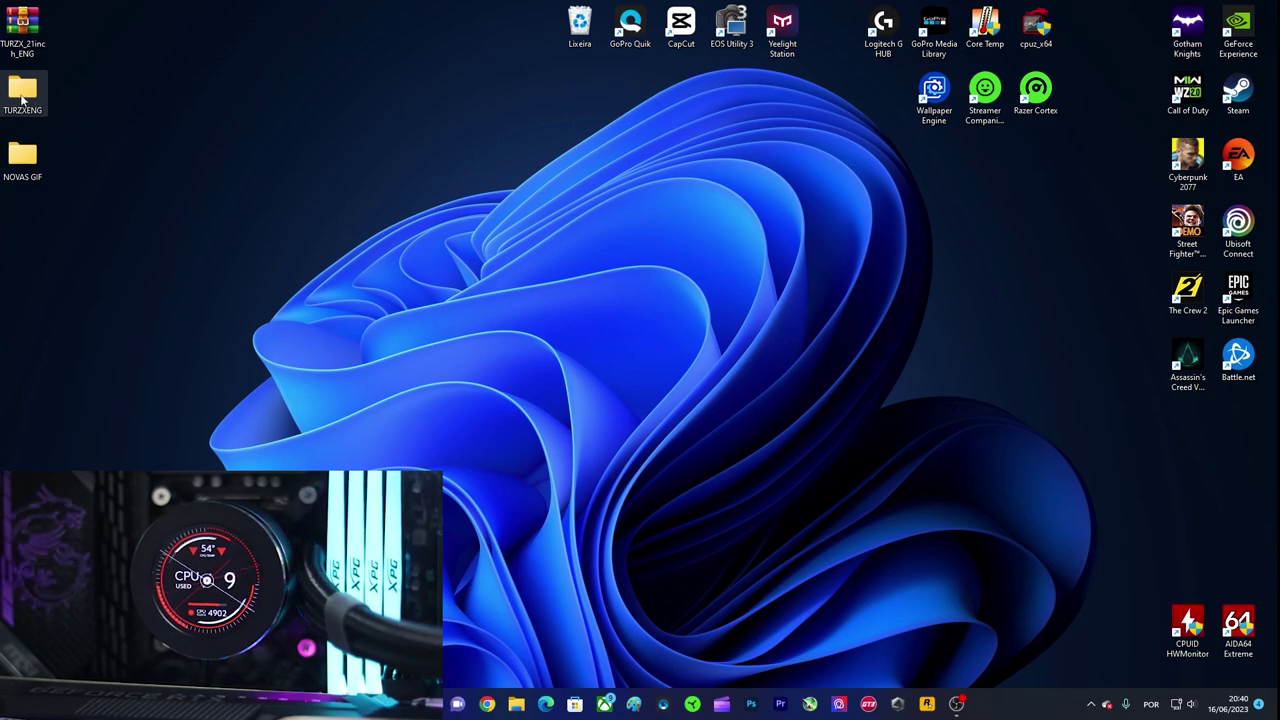
double_click(23, 92)
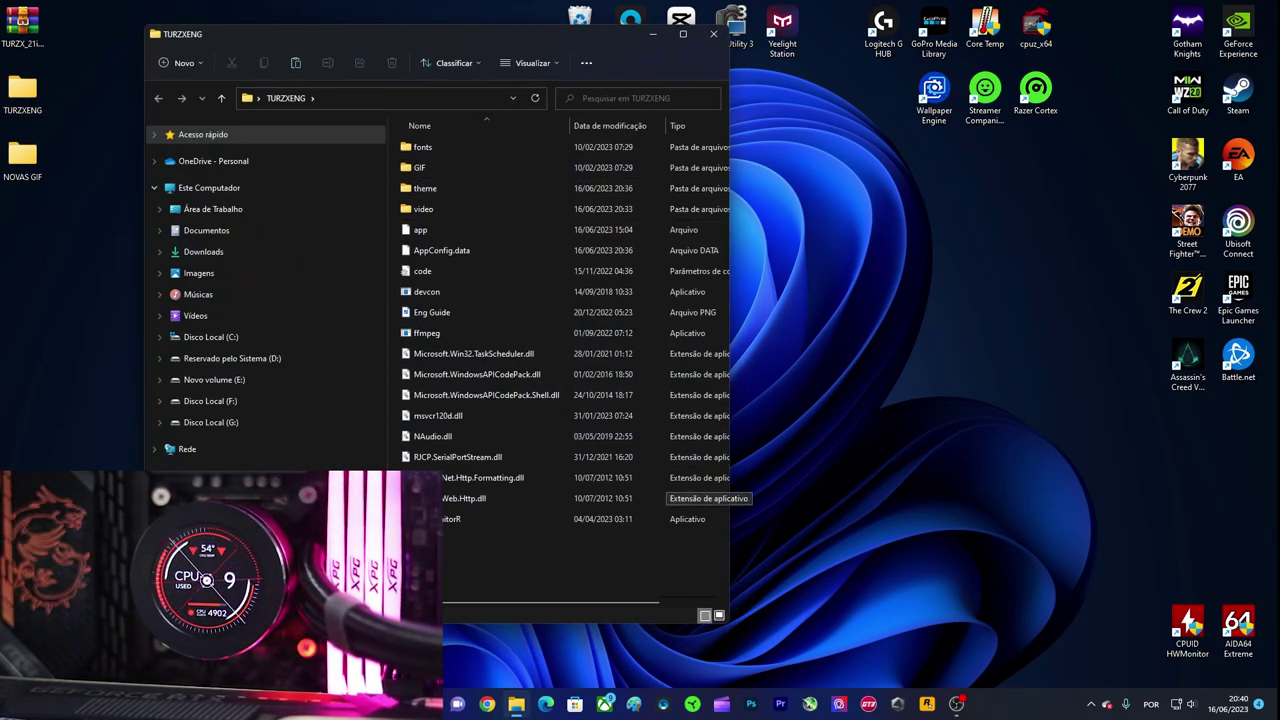
mouse_move(438, 519)
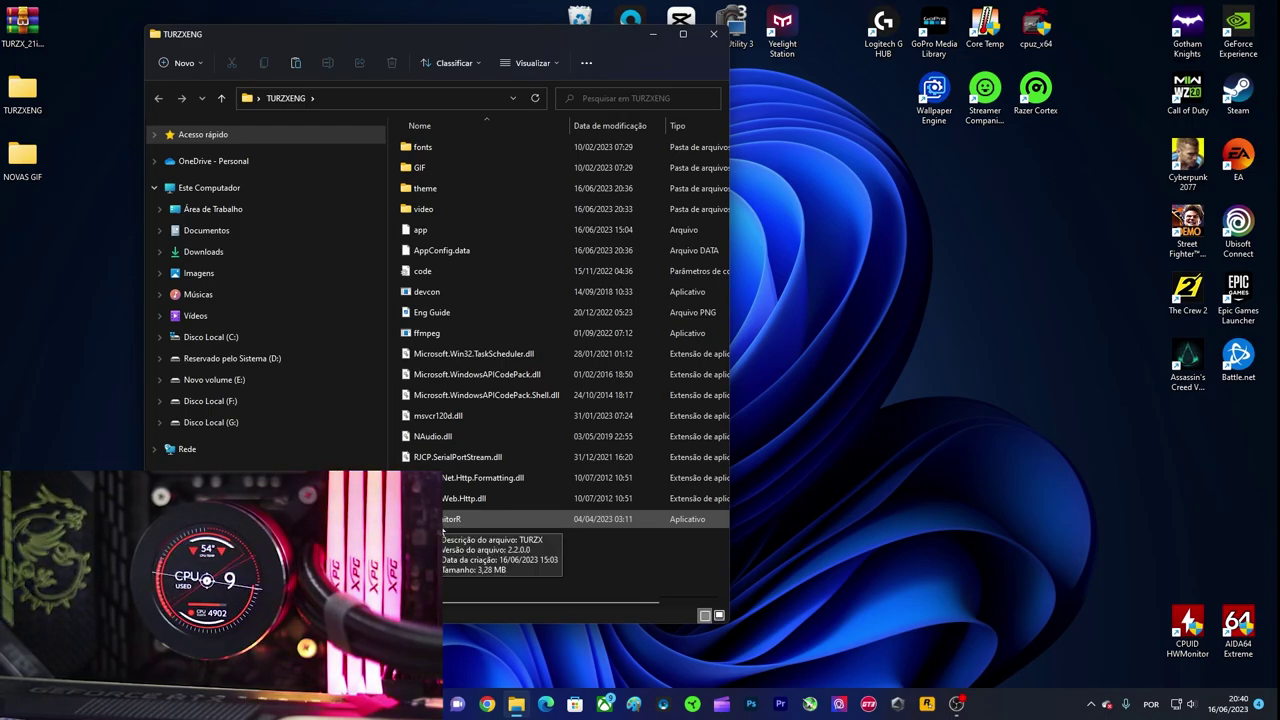
right_click(453, 520)
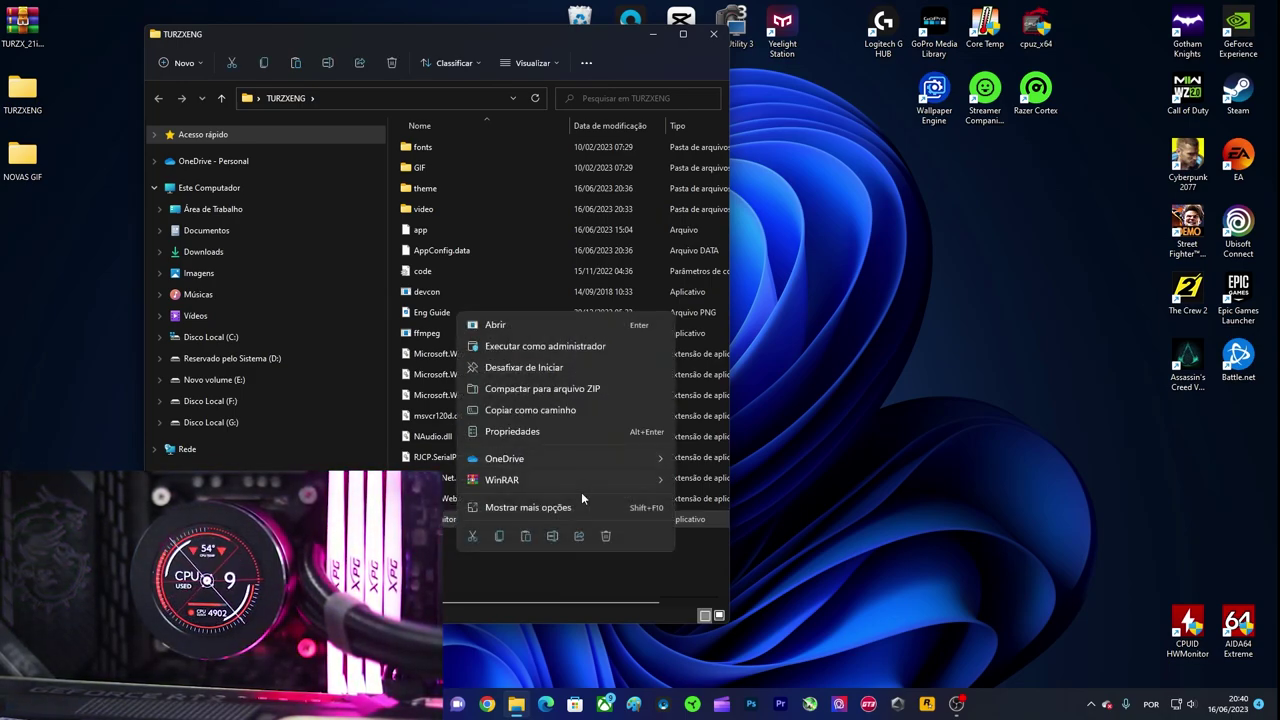
click(558, 508)
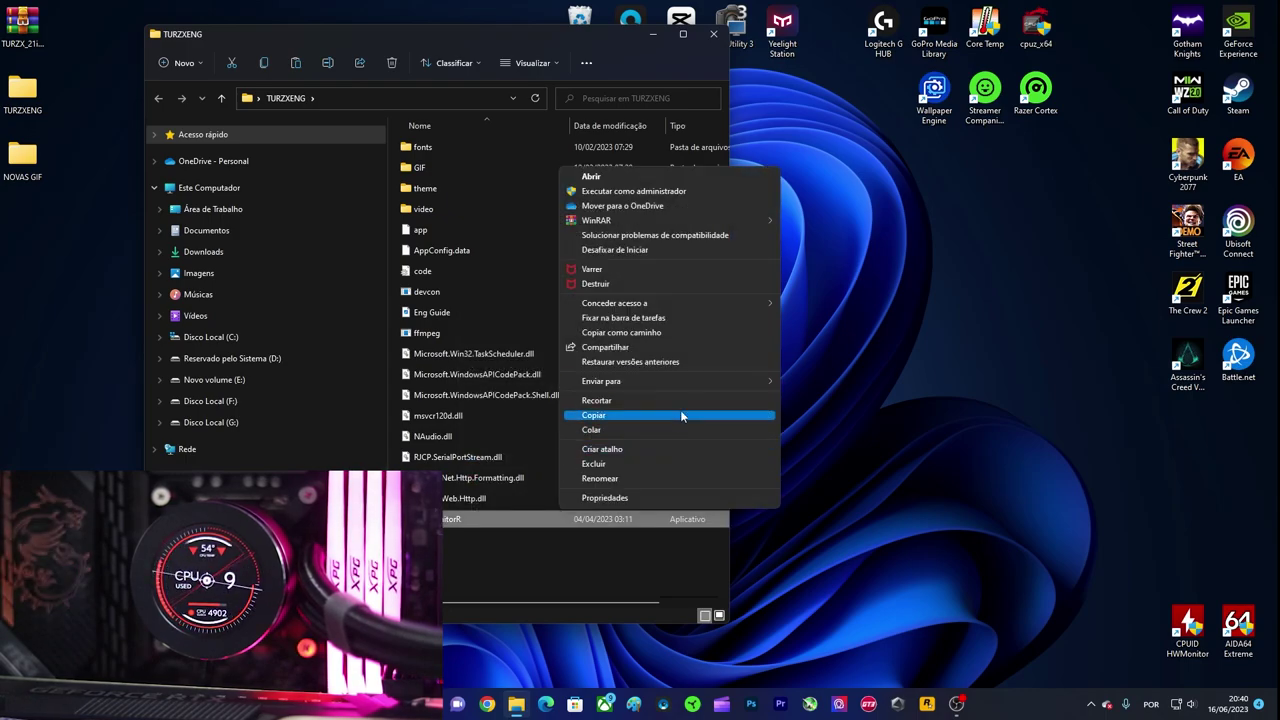
mouse_move(669, 384)
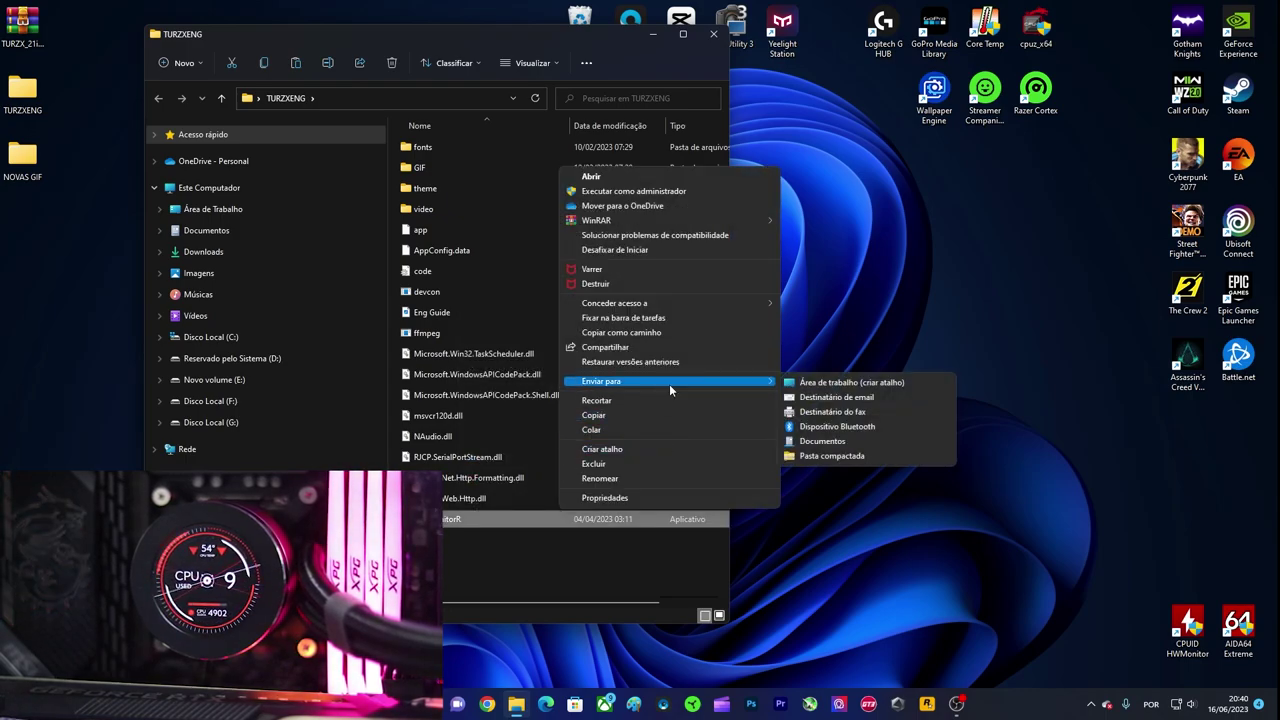
click(832, 384)
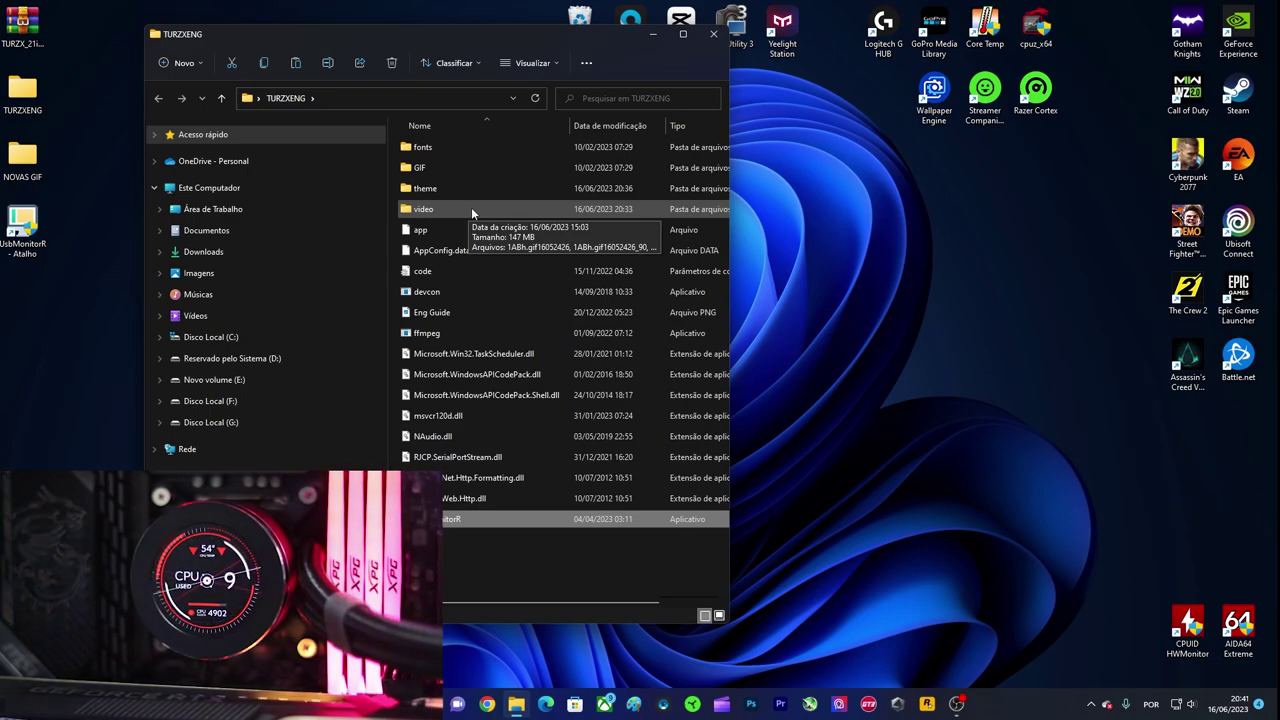
Examine the contents of the GIF, fonts and video subfolders in TURZXENG, and close the folder window
double_click(438, 167)
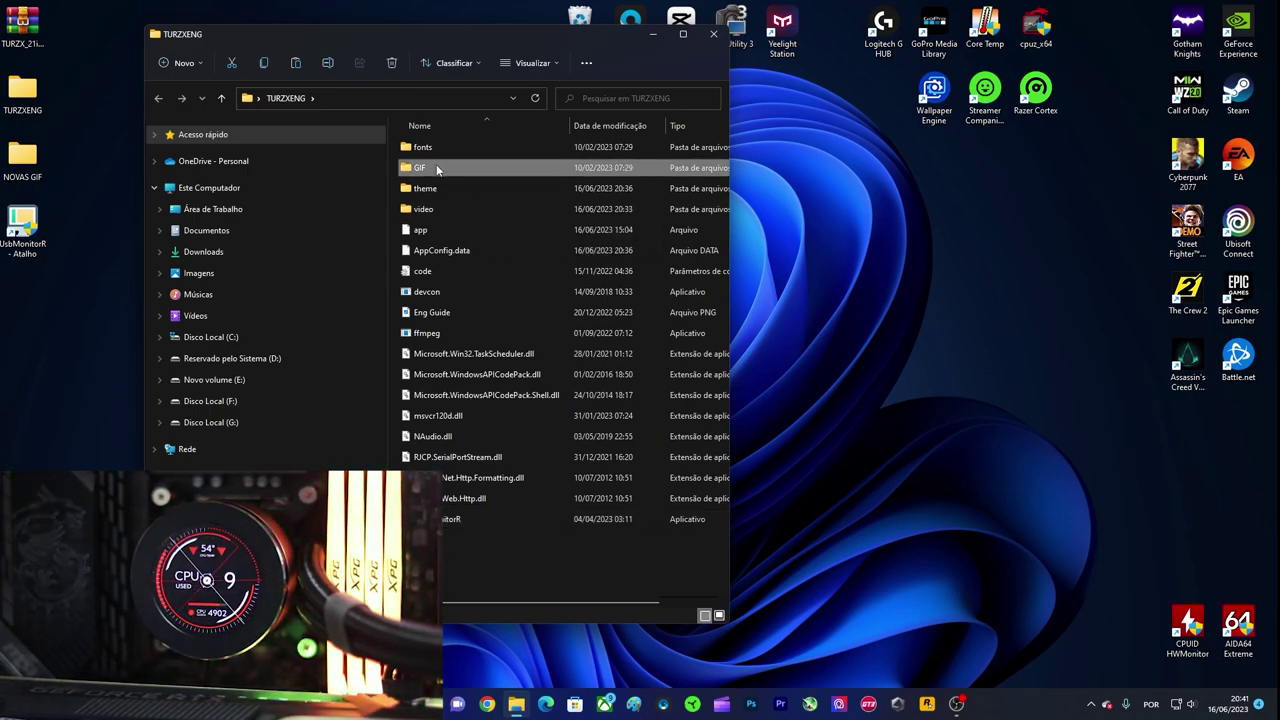
scroll(603, 446, down, 3)
scroll(632, 425, up, 3)
scroll(650, 470, down, 3)
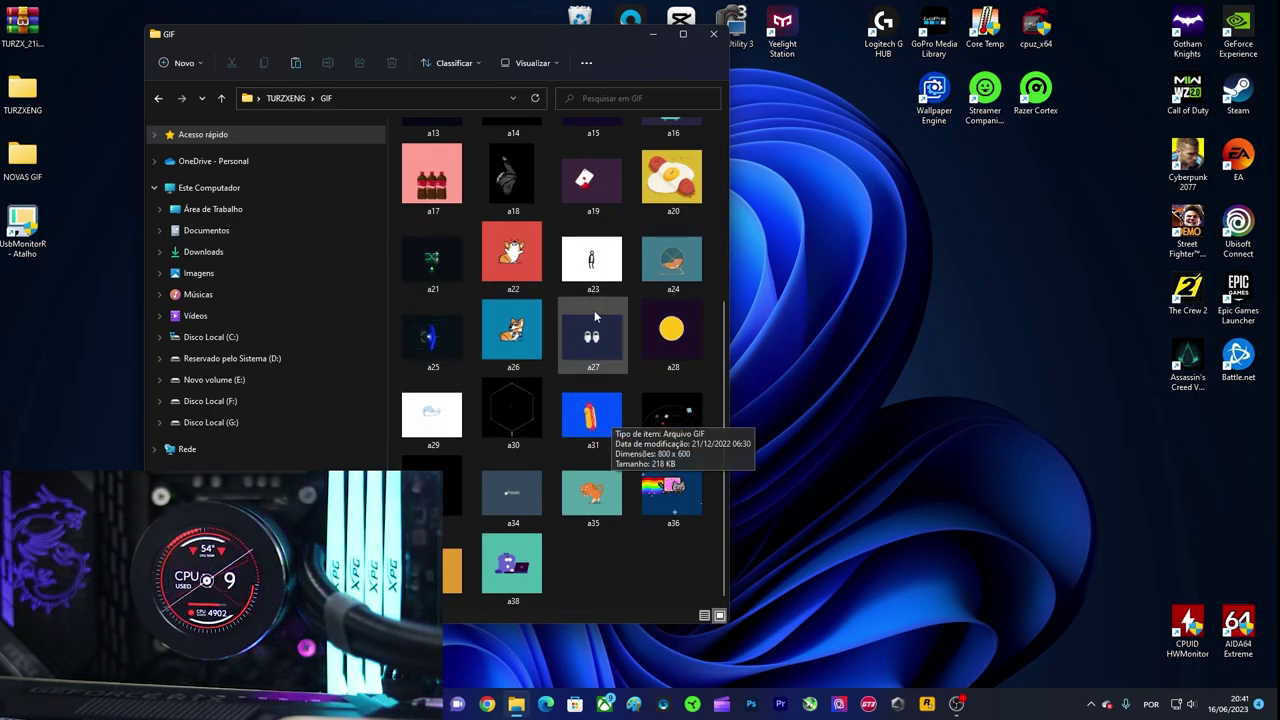
scroll(593, 375, up, 3)
click(158, 98)
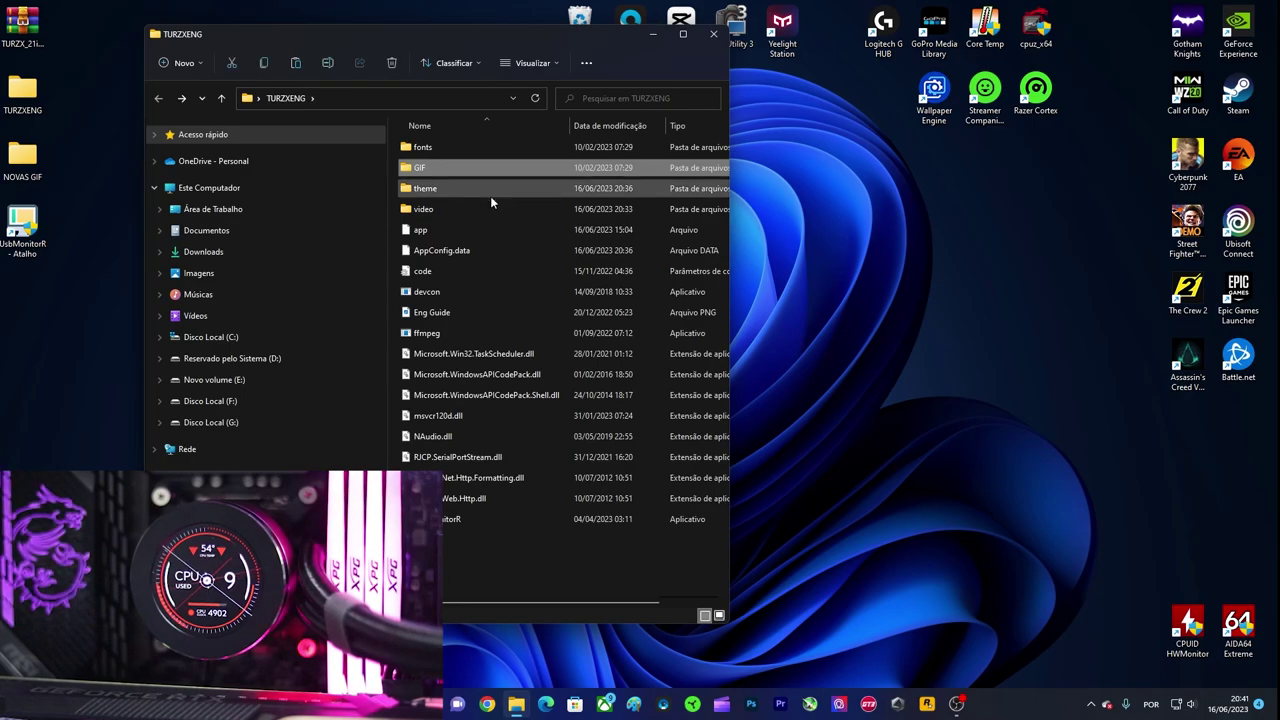
double_click(425, 148)
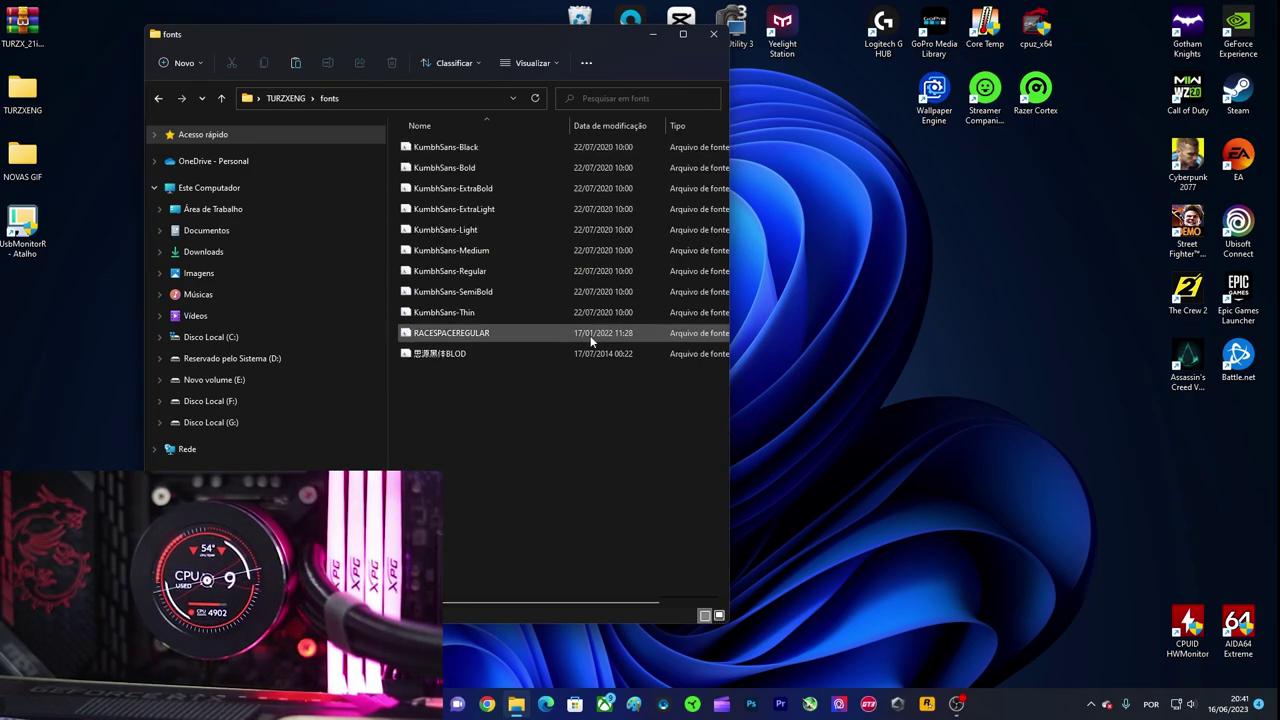
click(158, 98)
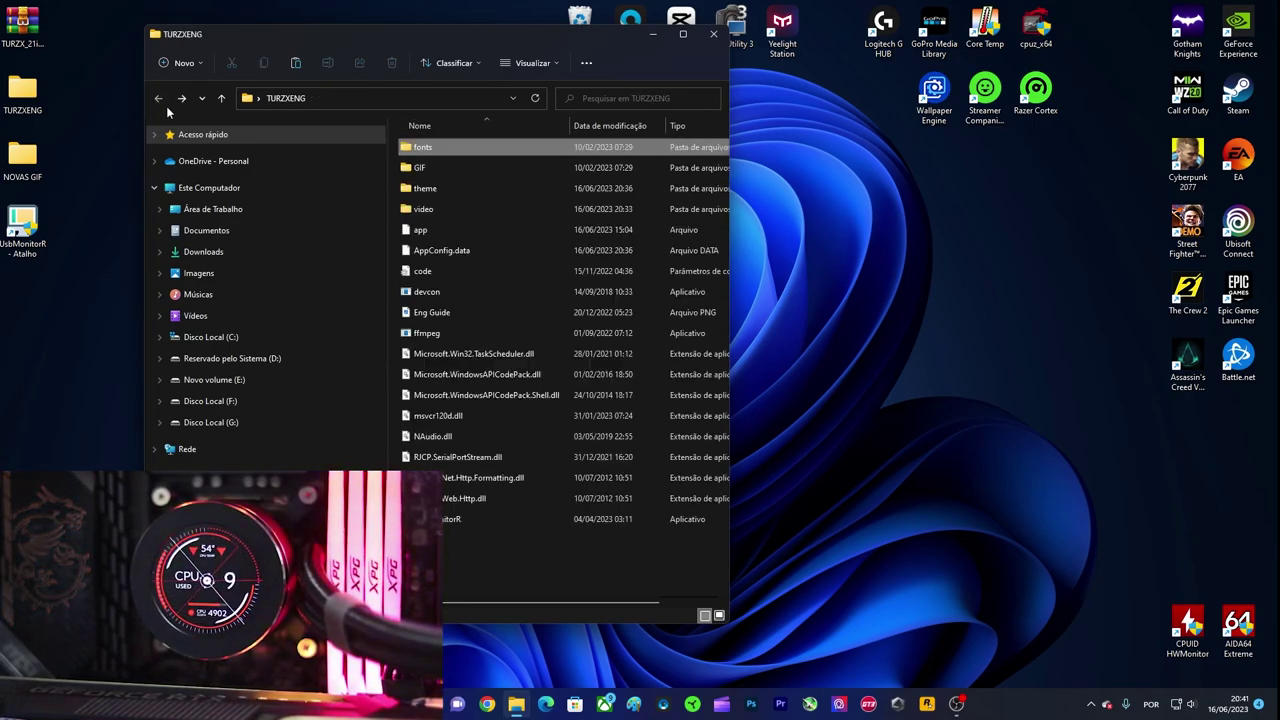
double_click(424, 209)
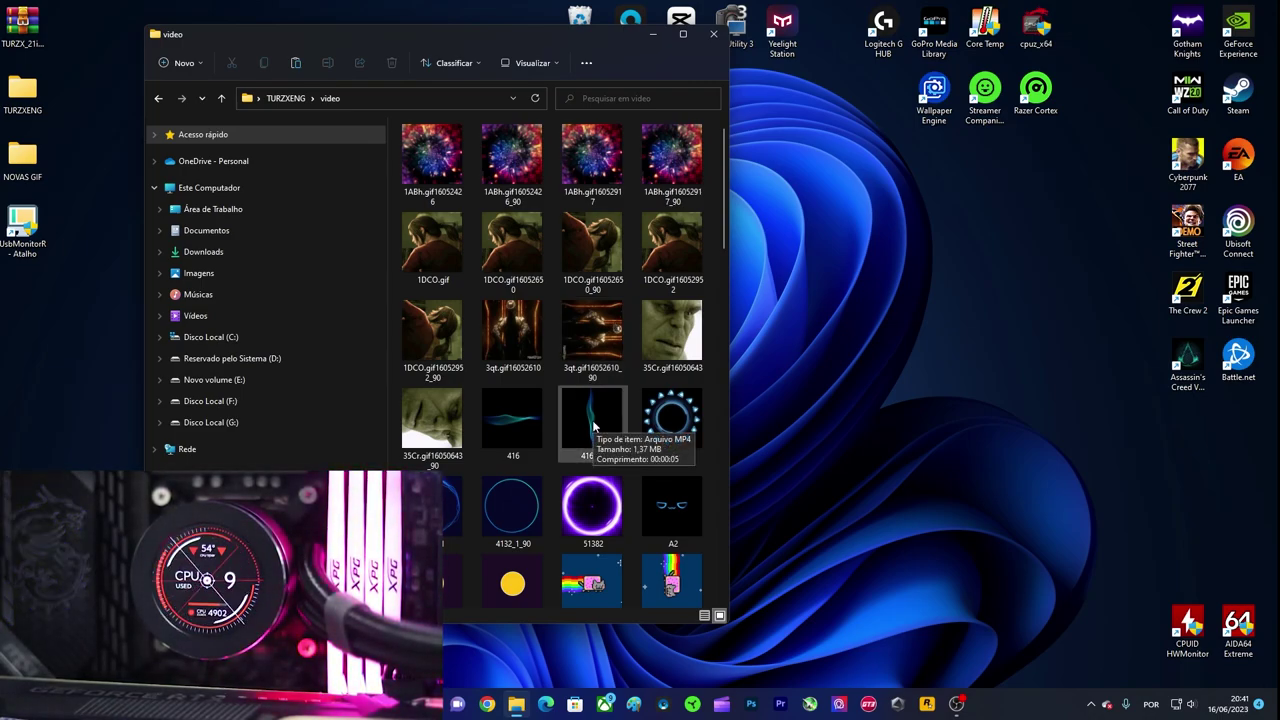
key(alt+Left)
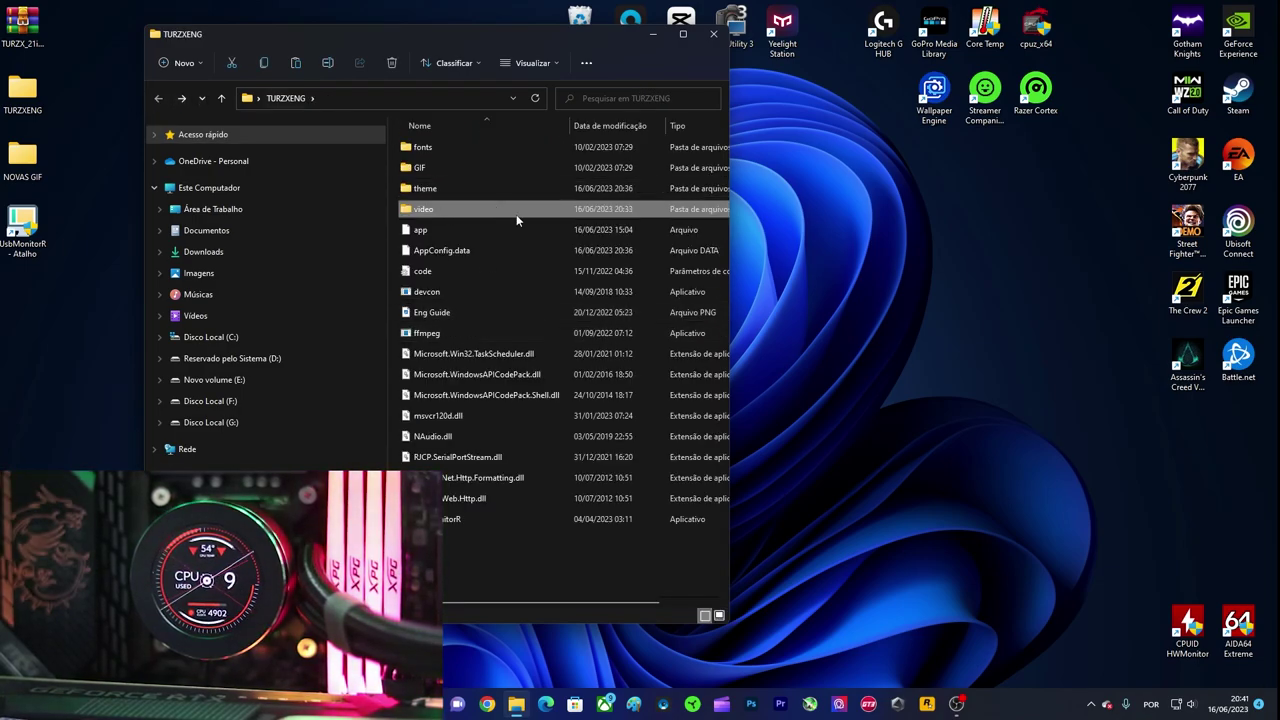
click(713, 36)
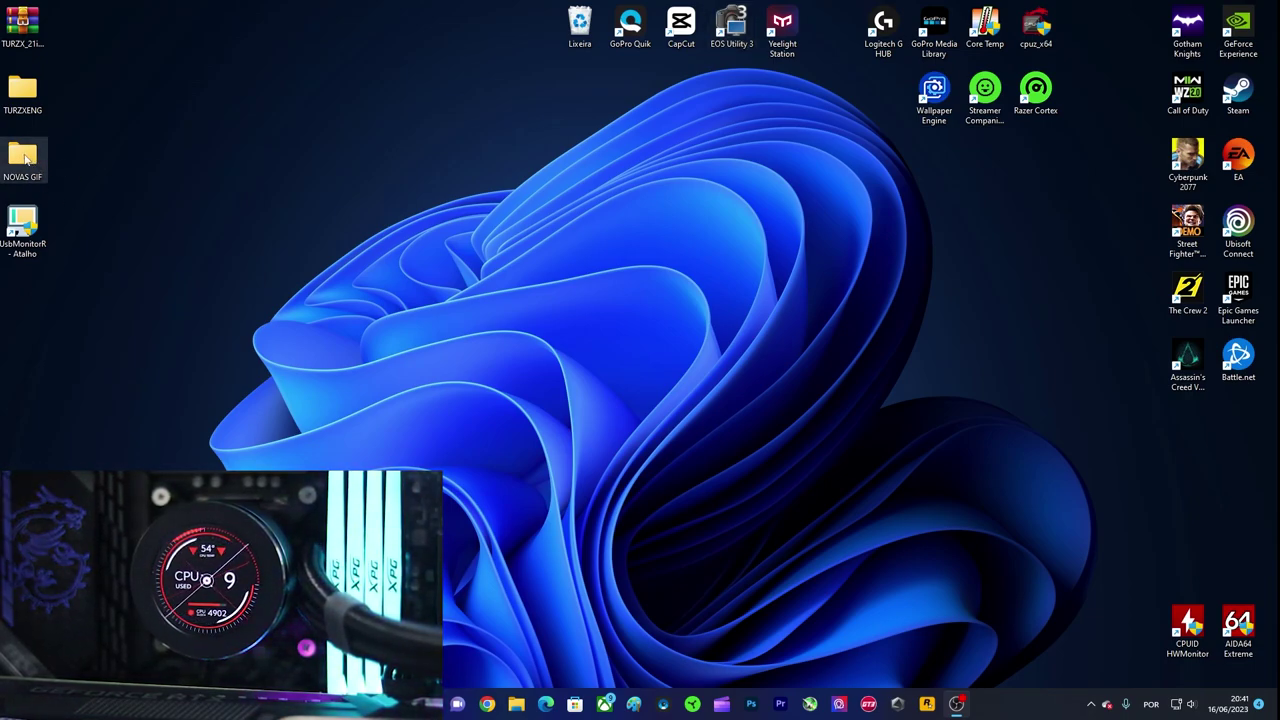
Look through the animations in the NOVAS GIF desktop folder and close its window
double_click(27, 158)
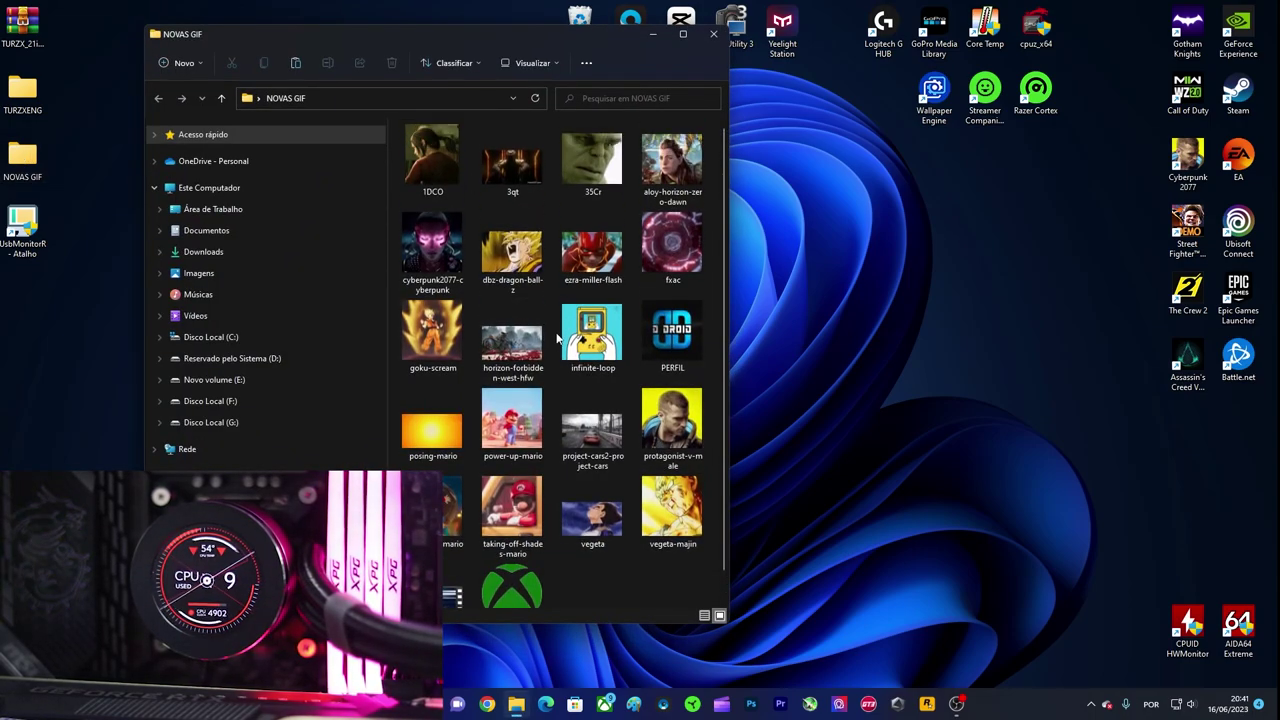
scroll(672, 300, down, 1)
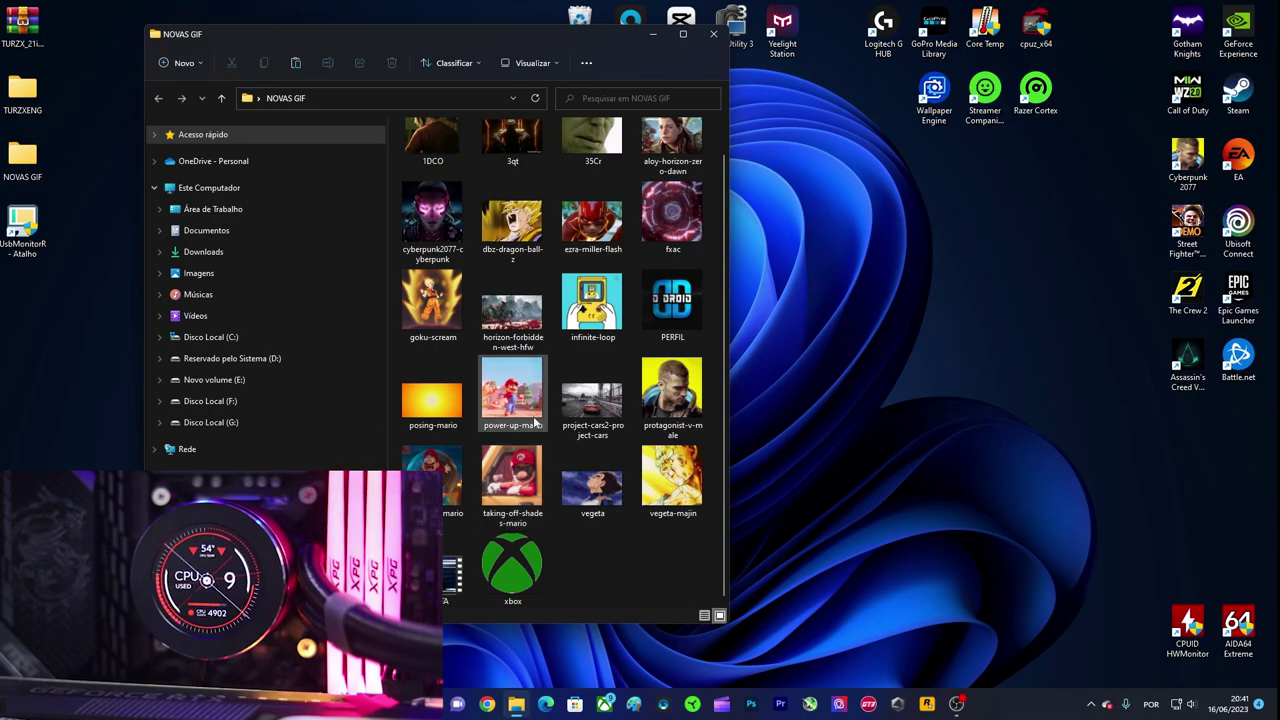
scroll(587, 439, up, 1)
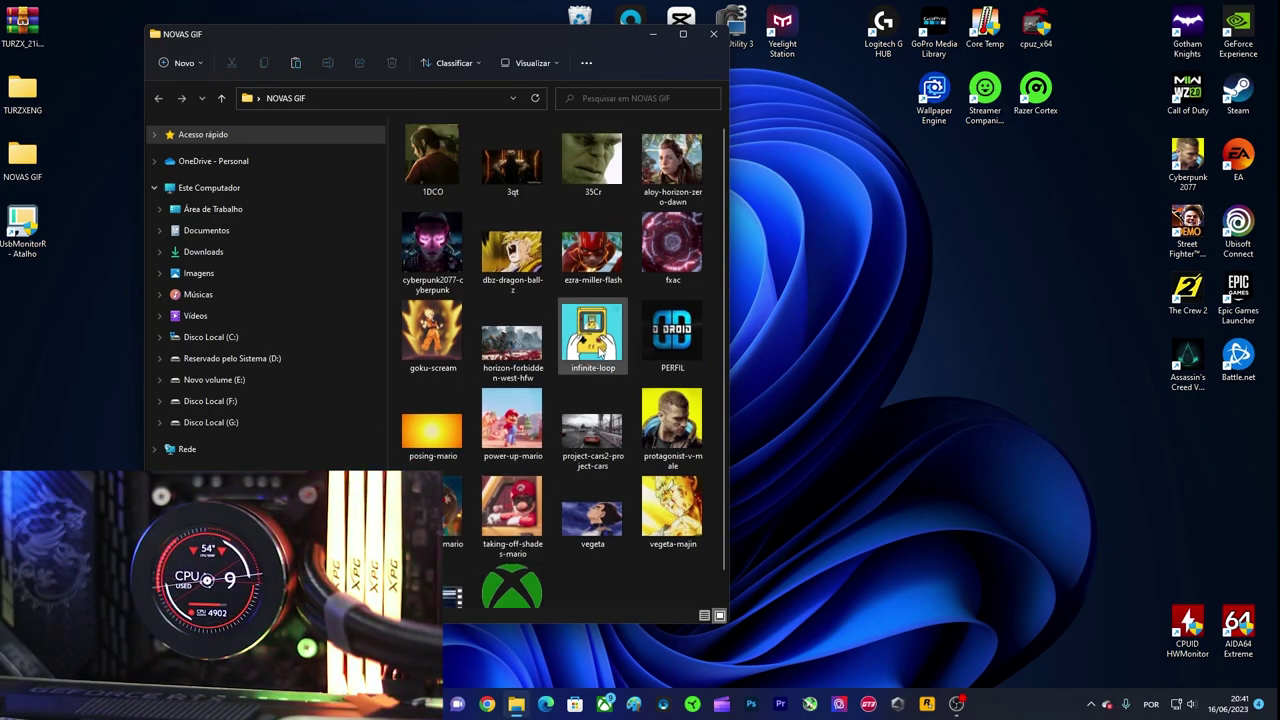
click(714, 37)
Move the NOVAS GIF folder from the desktop into TURZXENG and check that folder's contents
drag(25, 165, 22, 90)
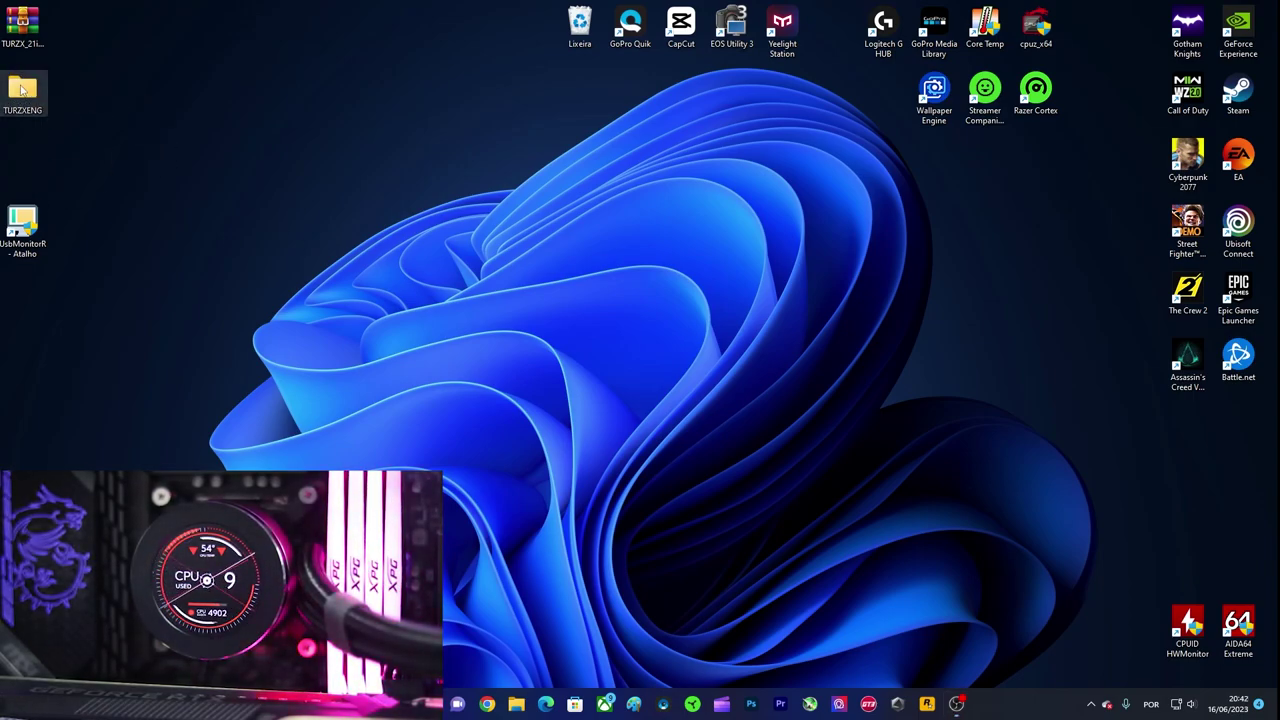
double_click(22, 90)
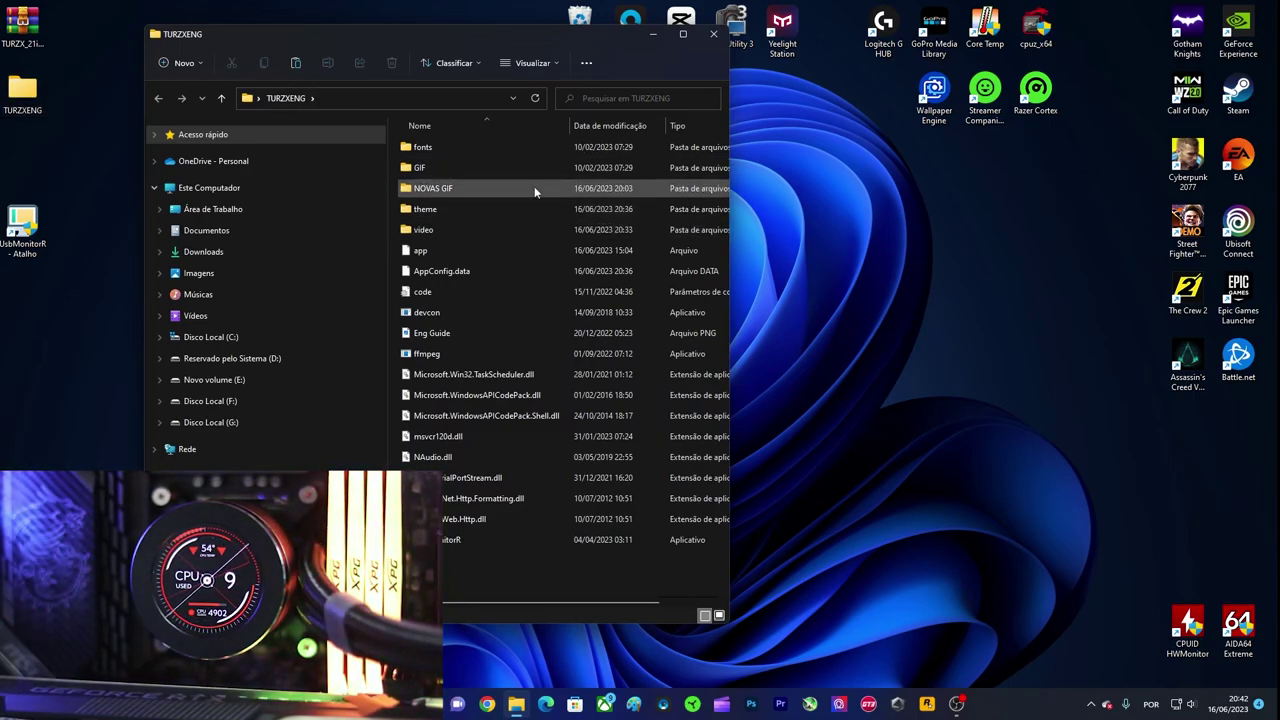
mouse_move(440, 171)
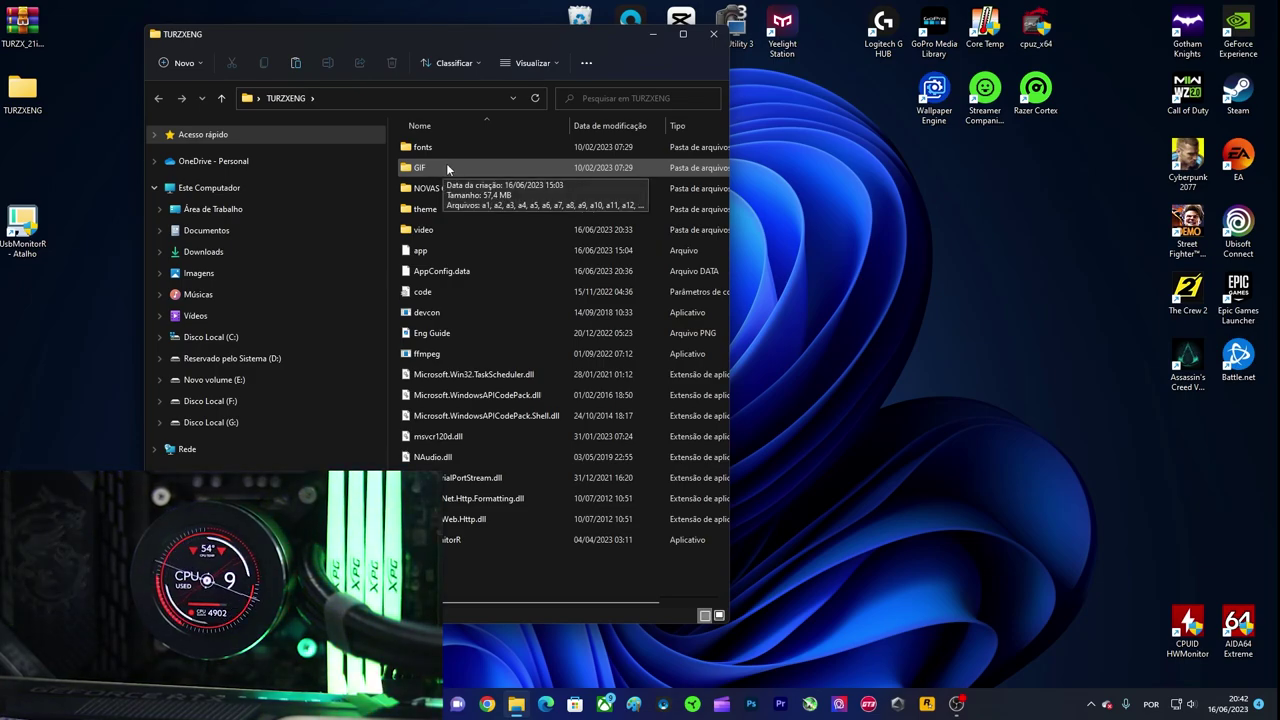
click(713, 34)
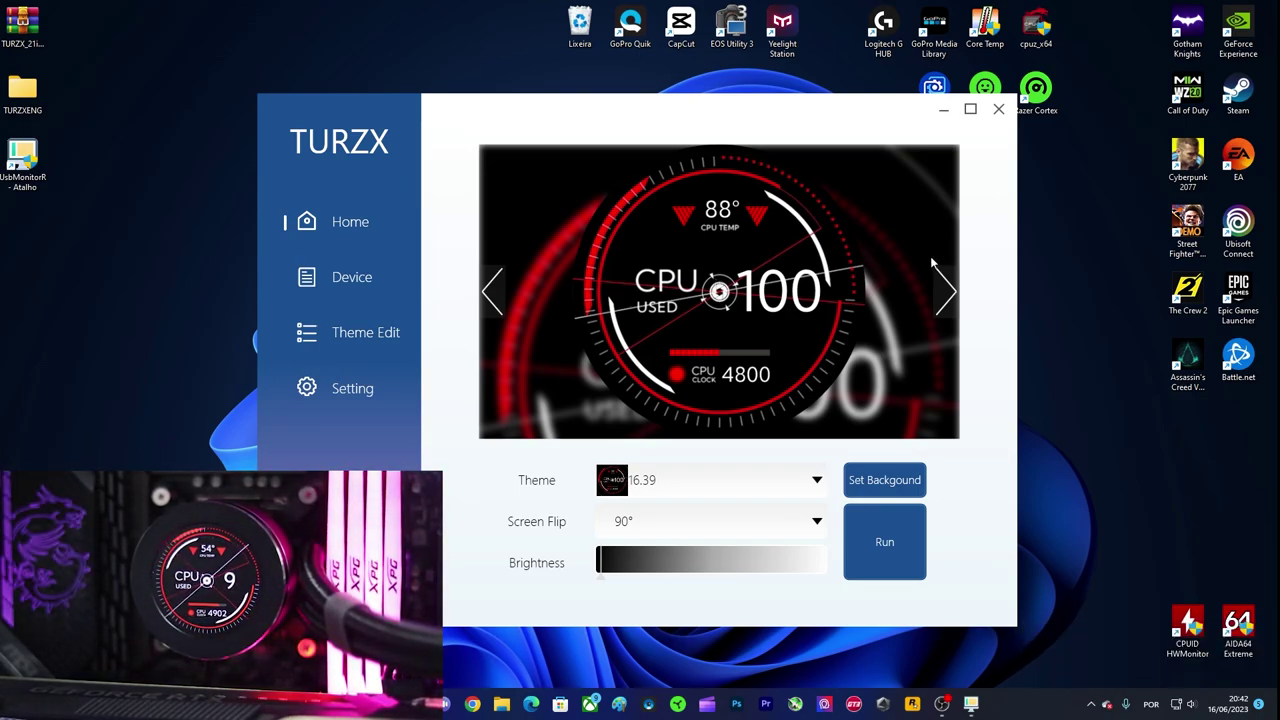
Browse forward through the TURZX home screen's theme previews from 16.39 to the Mario clock theme 1.24
click(945, 292)
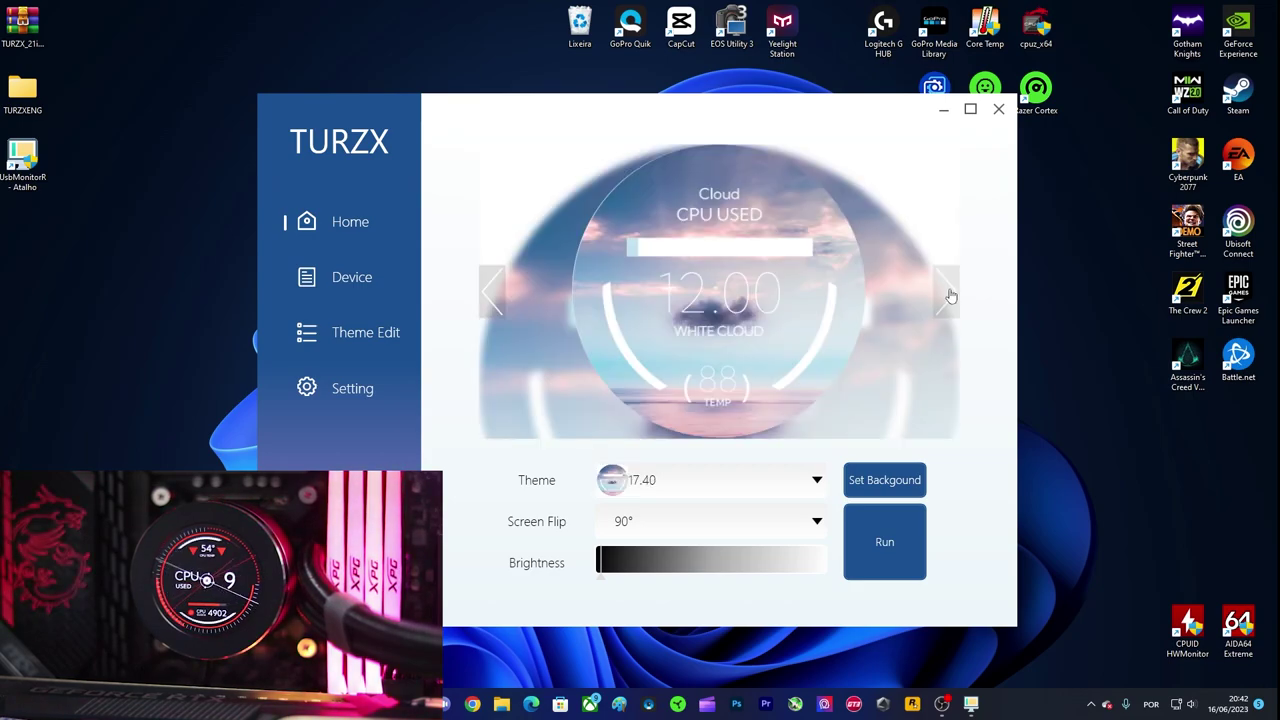
click(946, 293)
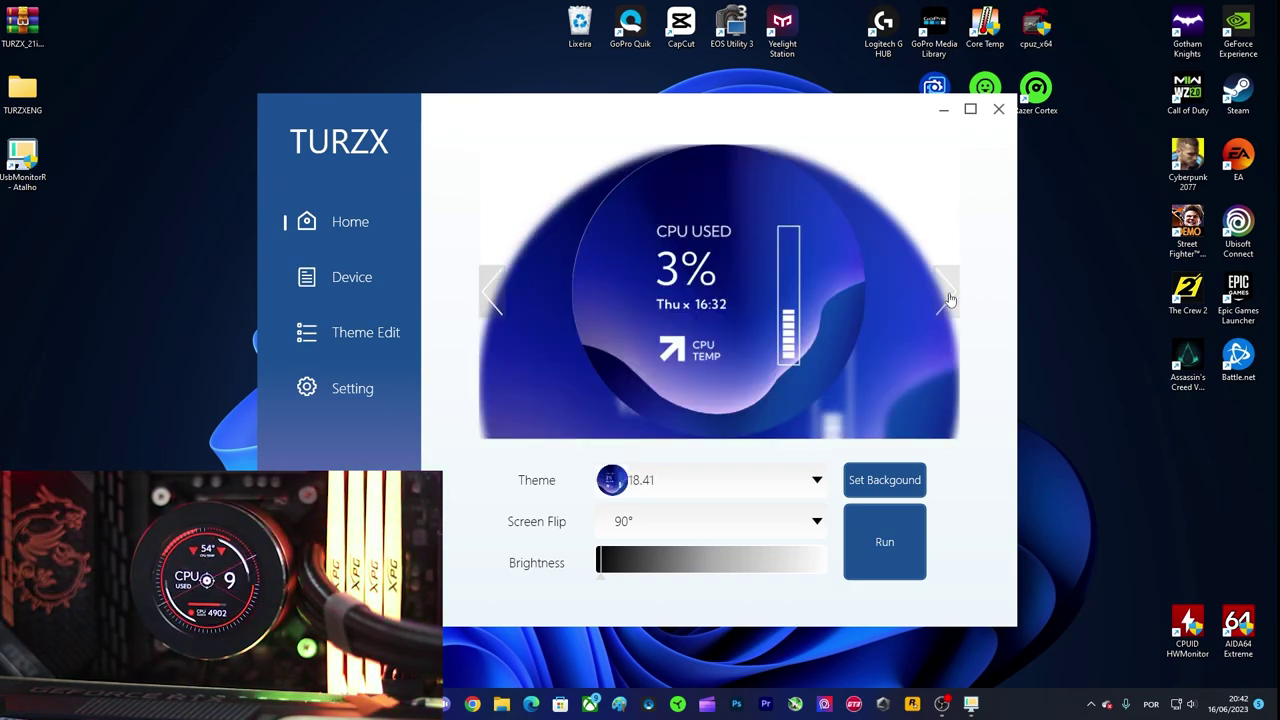
click(946, 293)
click(946, 293)
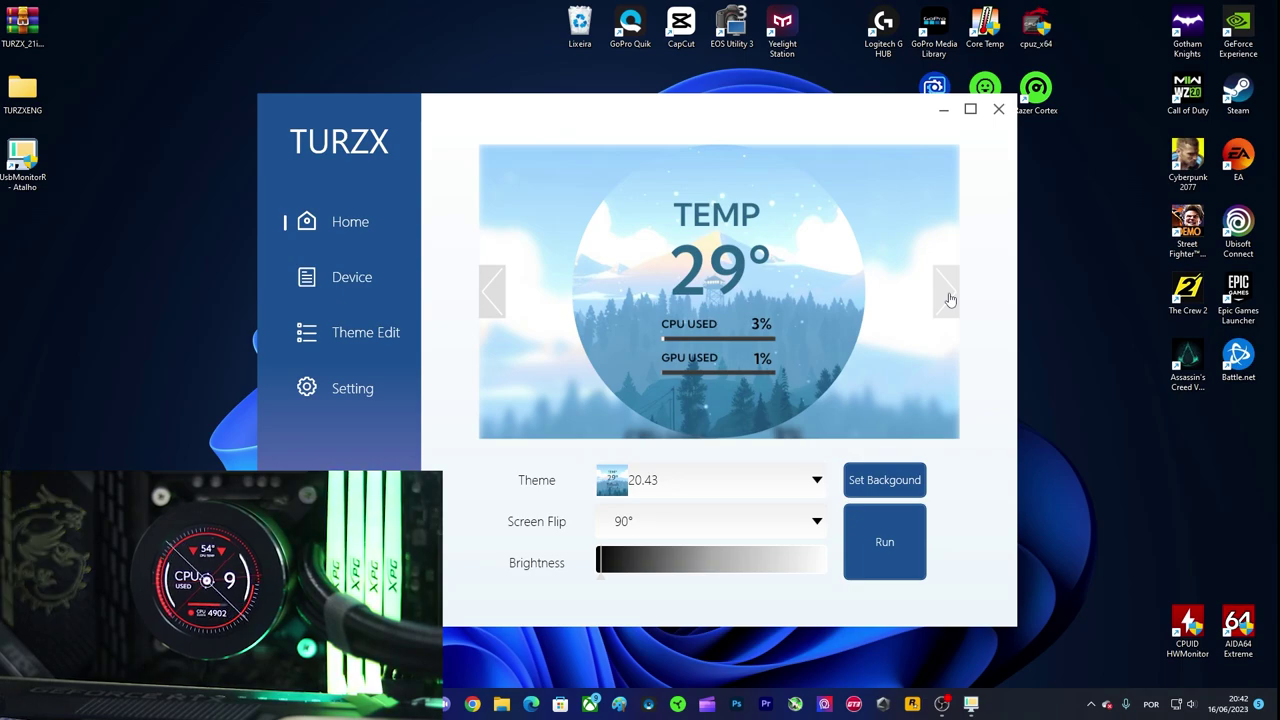
click(948, 295)
click(948, 295)
click(948, 295)
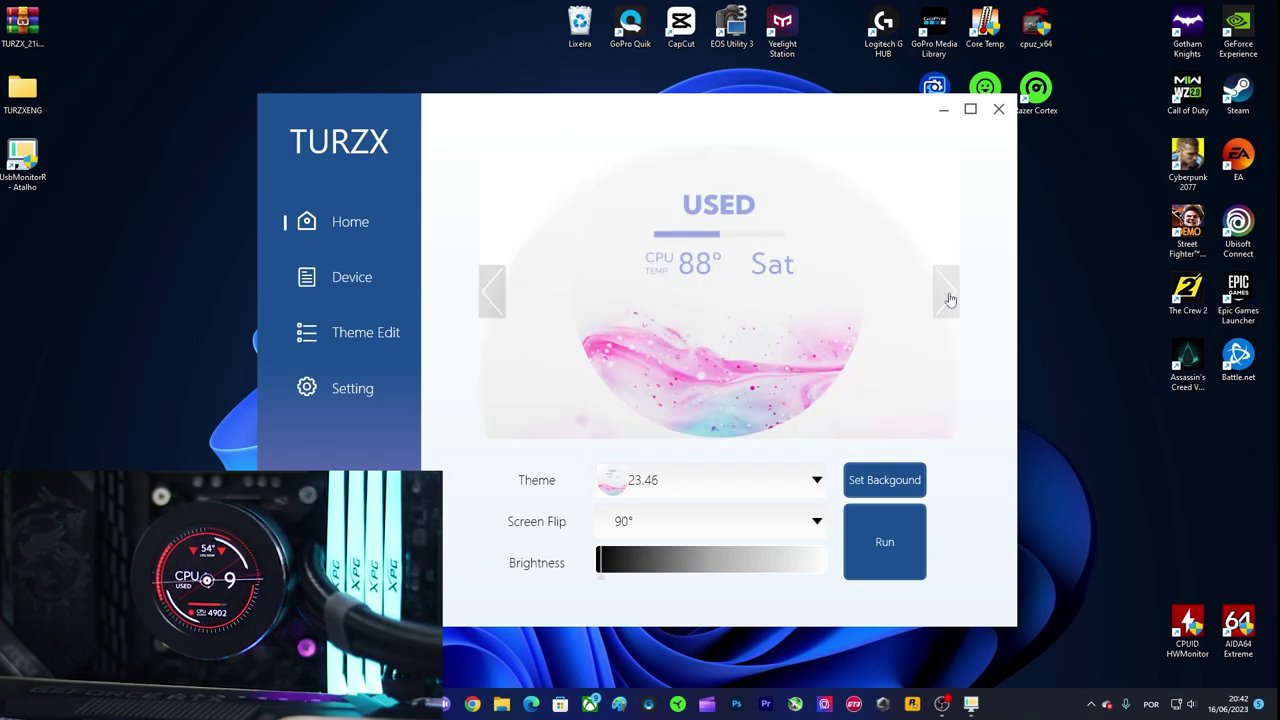
click(948, 295)
click(948, 295)
click(948, 295)
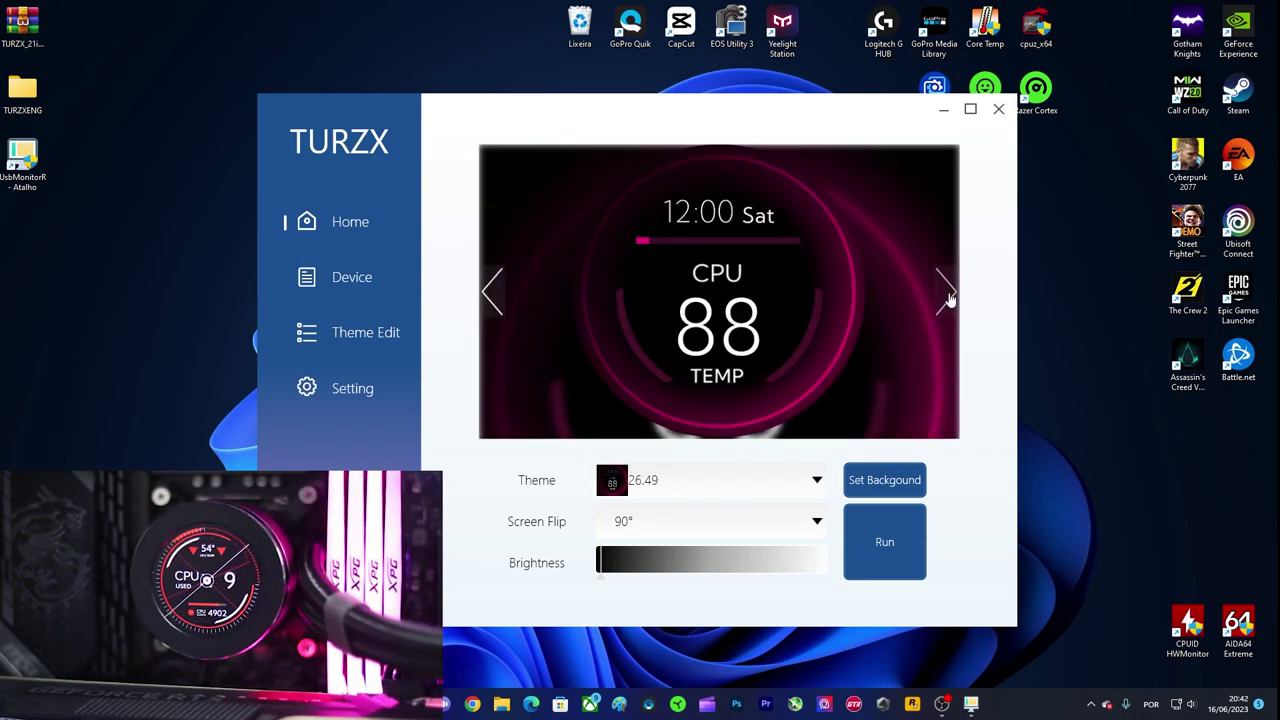
click(948, 295)
click(948, 295)
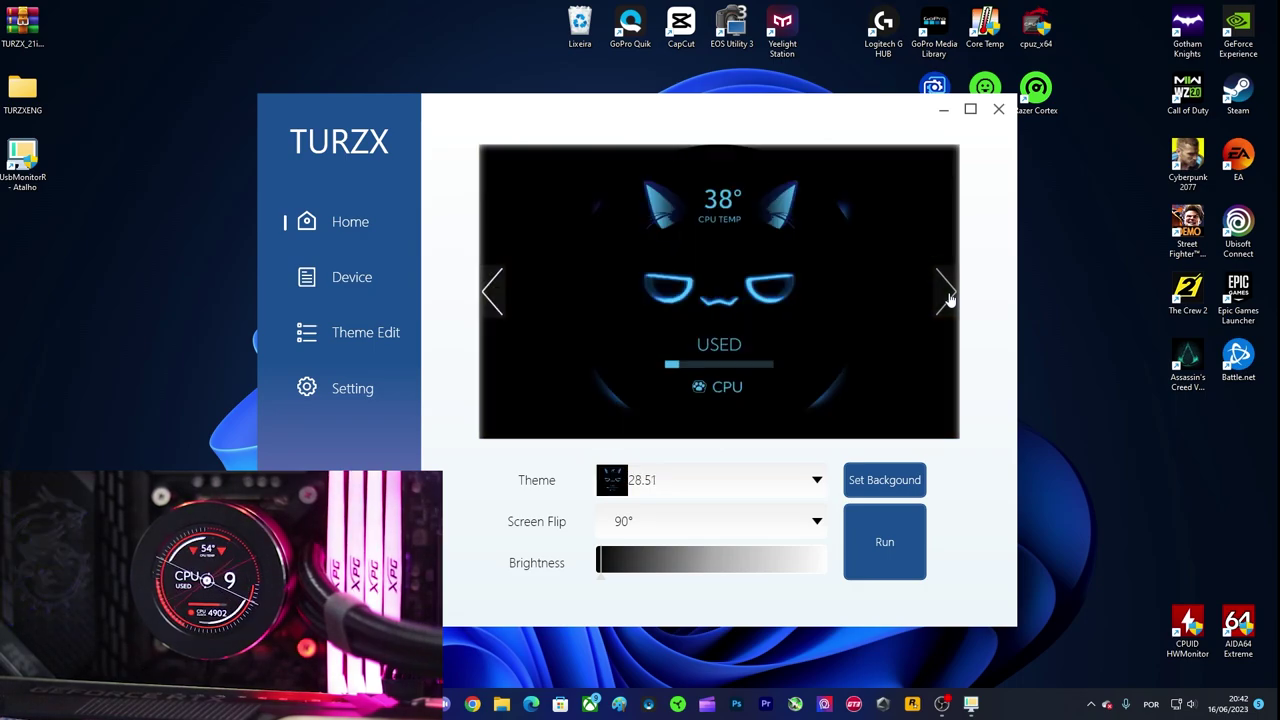
click(948, 297)
click(948, 297)
click(948, 297)
click(948, 297)
click(948, 297)
click(948, 297)
click(948, 297)
click(948, 297)
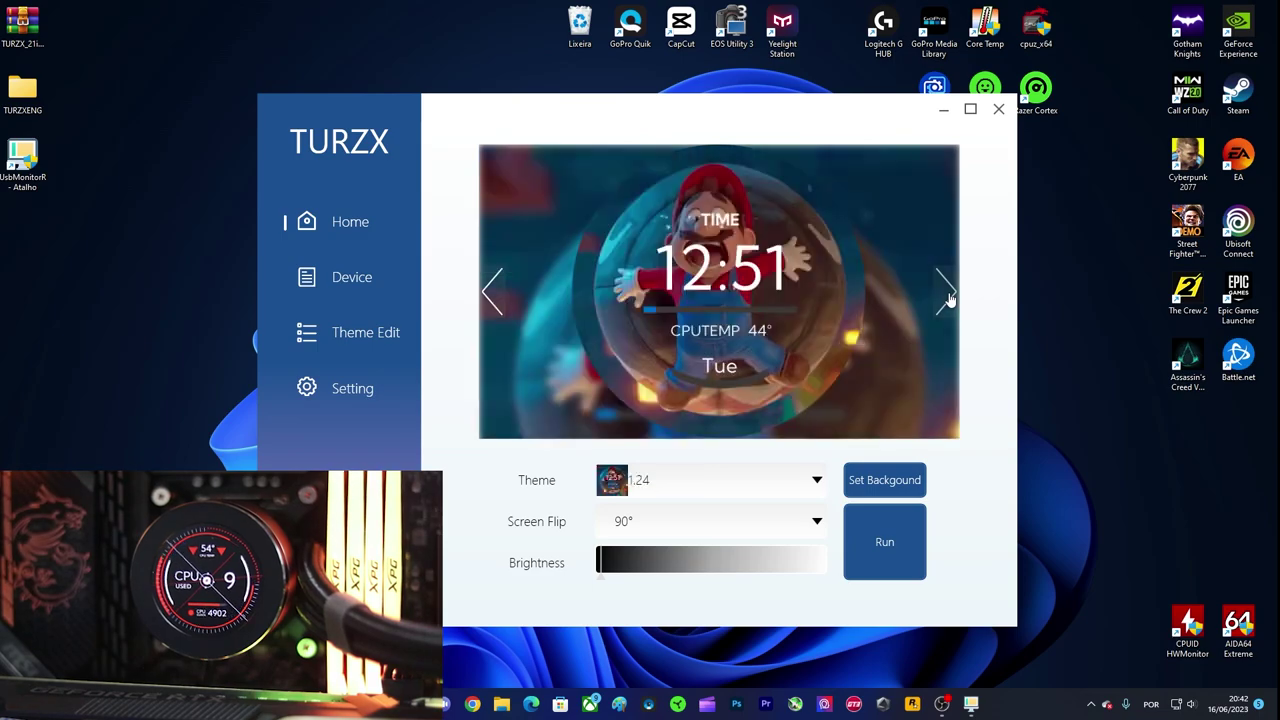
Switch to the starry sky theme 4.27, run it on the device and stop it
click(948, 297)
click(948, 297)
click(948, 297)
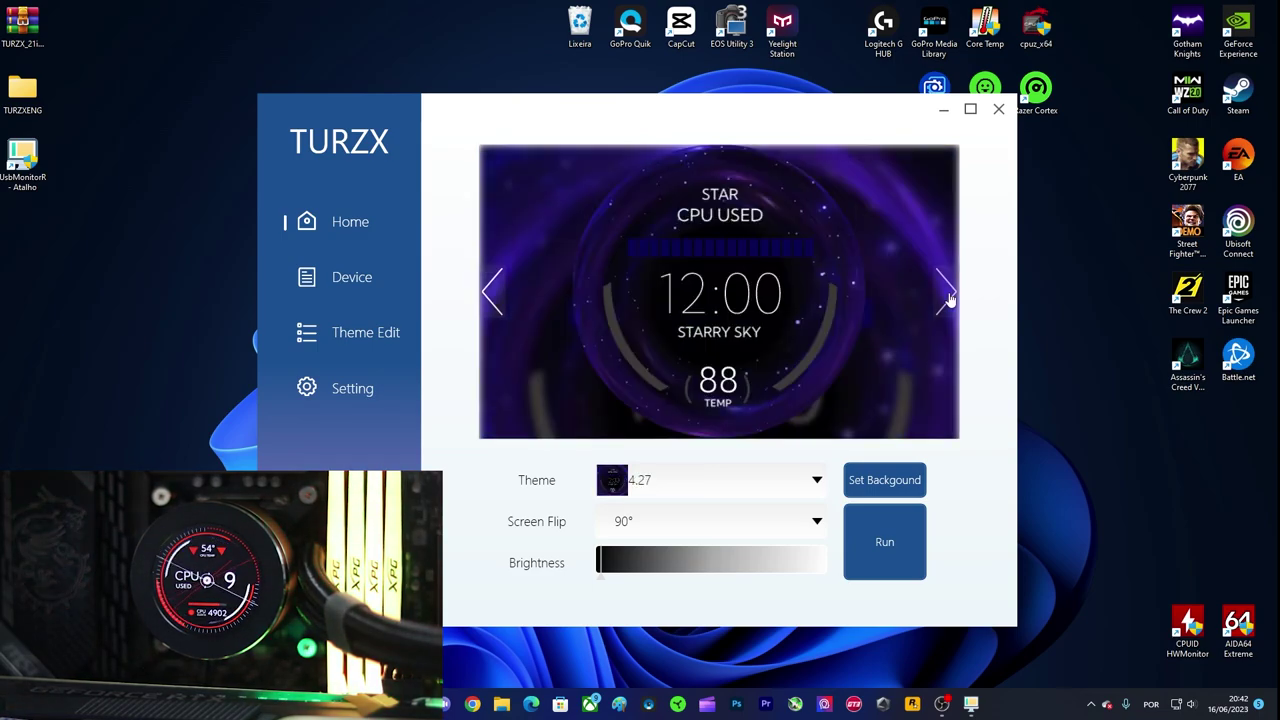
click(887, 545)
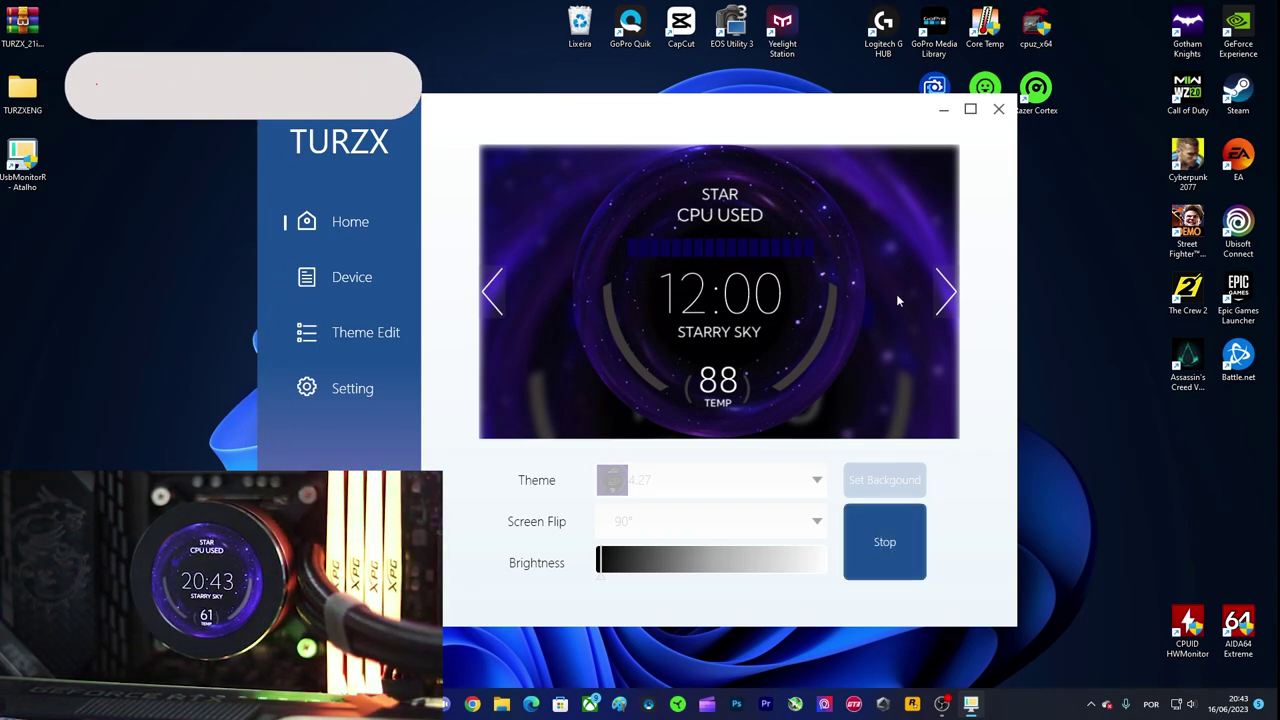
click(885, 545)
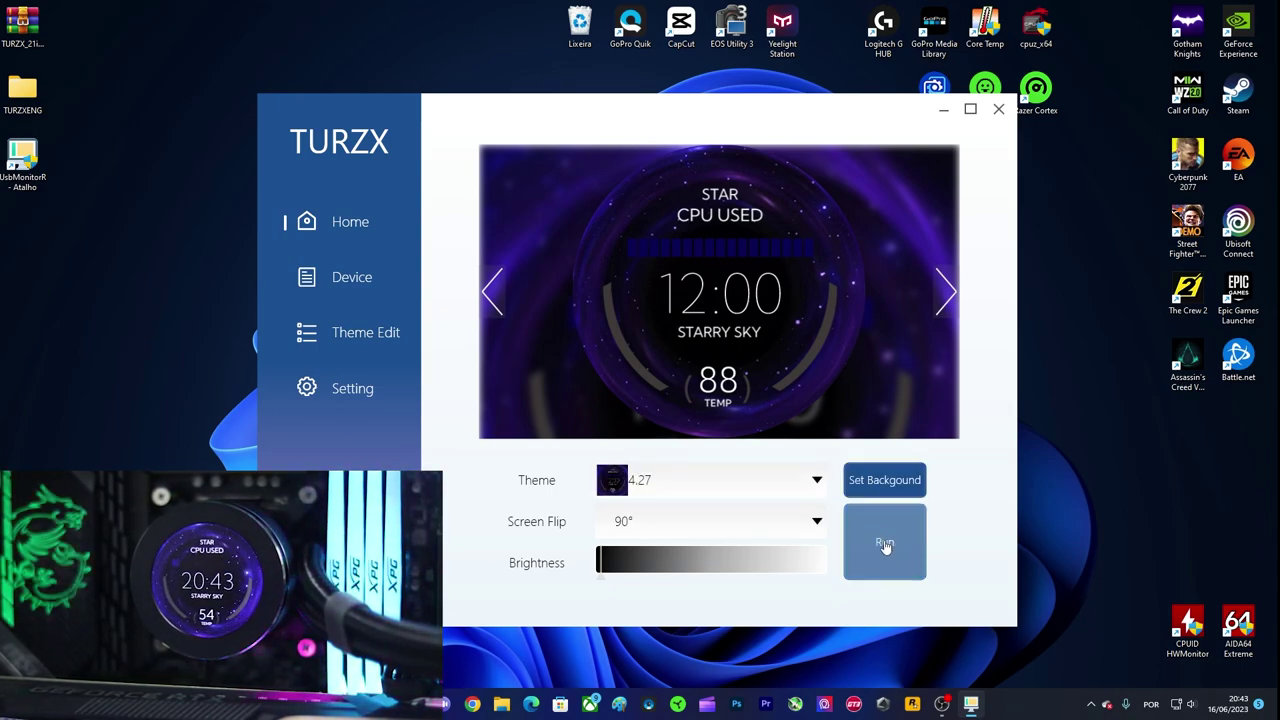
Browse past theme 4.27 and select the CPU temperature theme 6.29
click(945, 294)
click(950, 298)
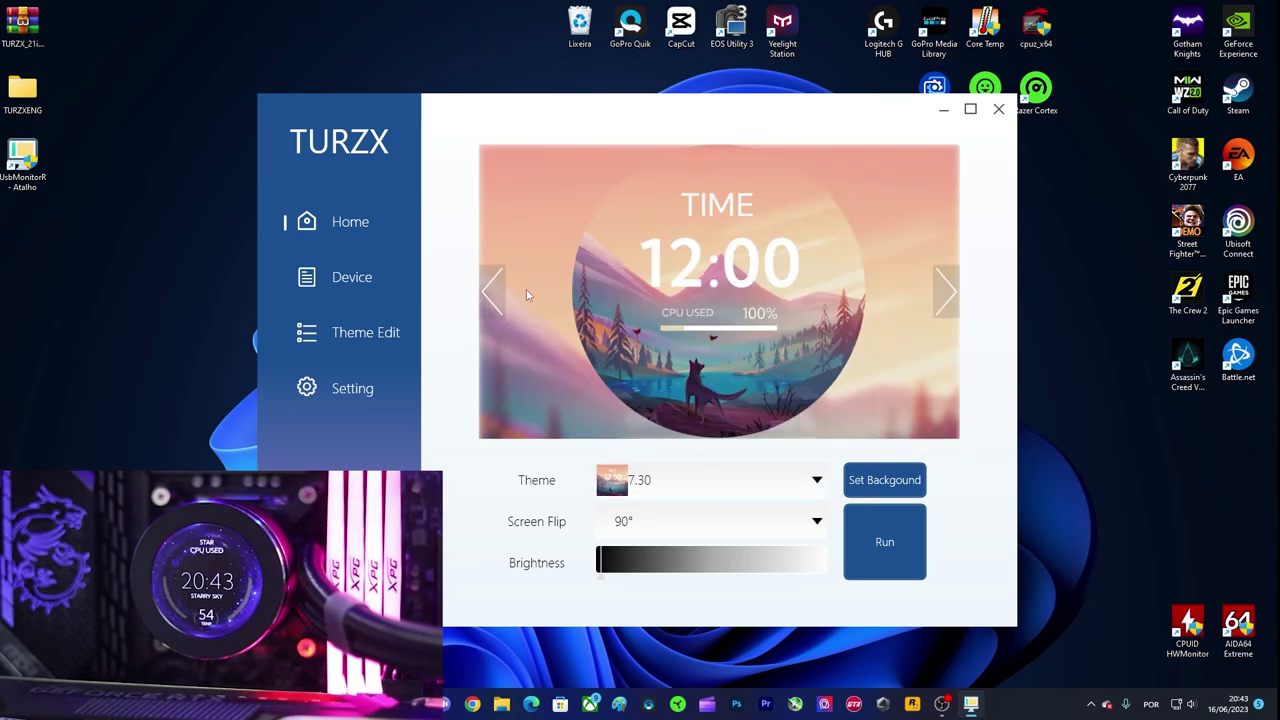
click(492, 292)
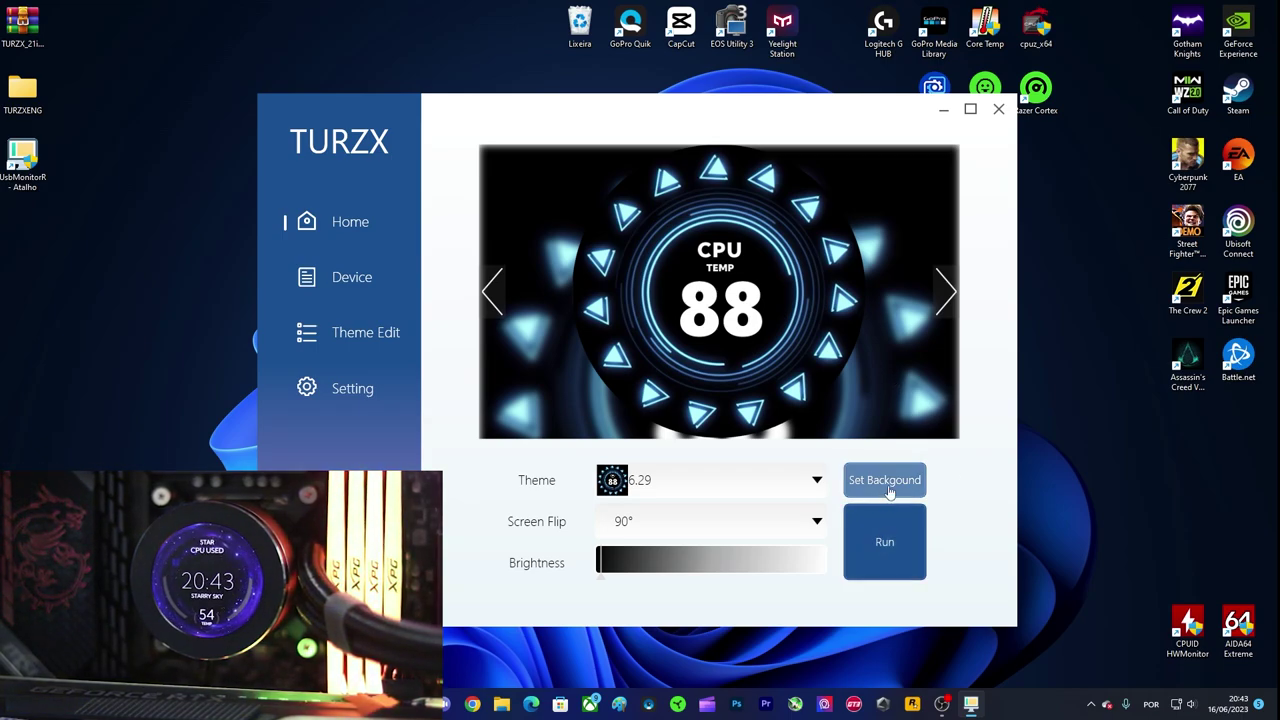
Look through the theme list from 1.24 to 35.MyTheme, and check the background file chooser without choosing a file
click(810, 483)
scroll(740, 340, up, 10)
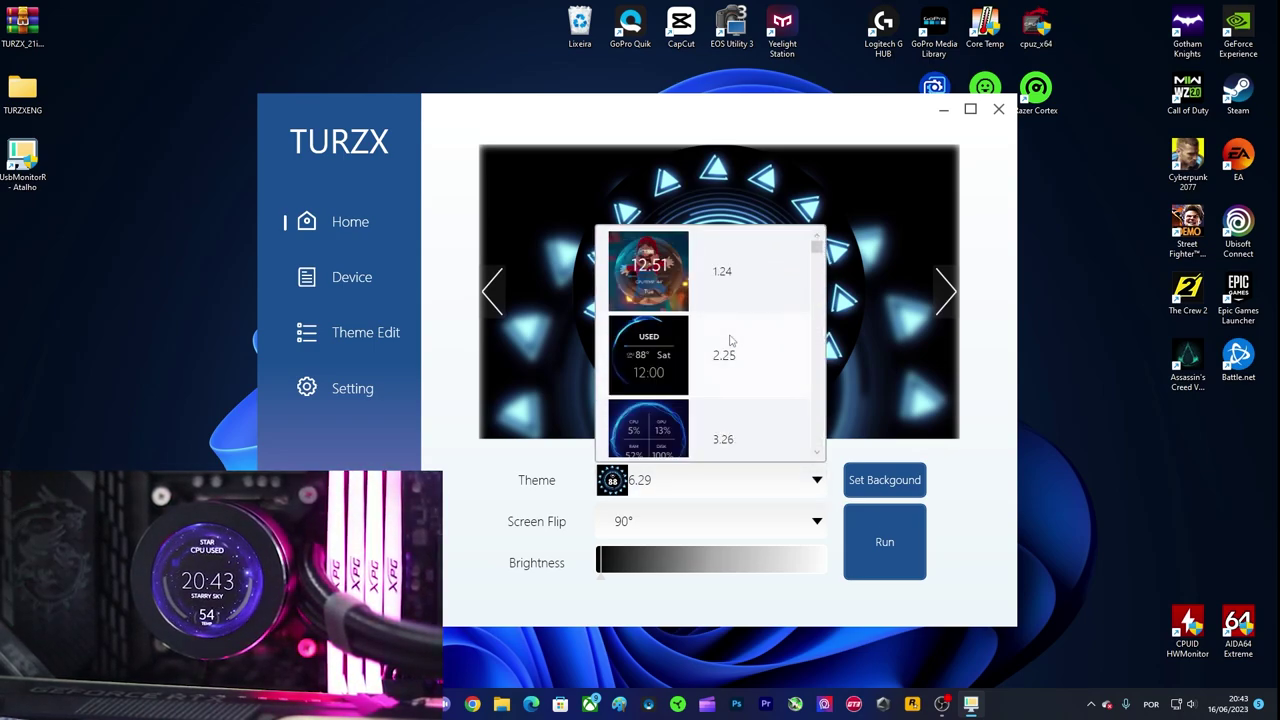
scroll(730, 341, down, 15)
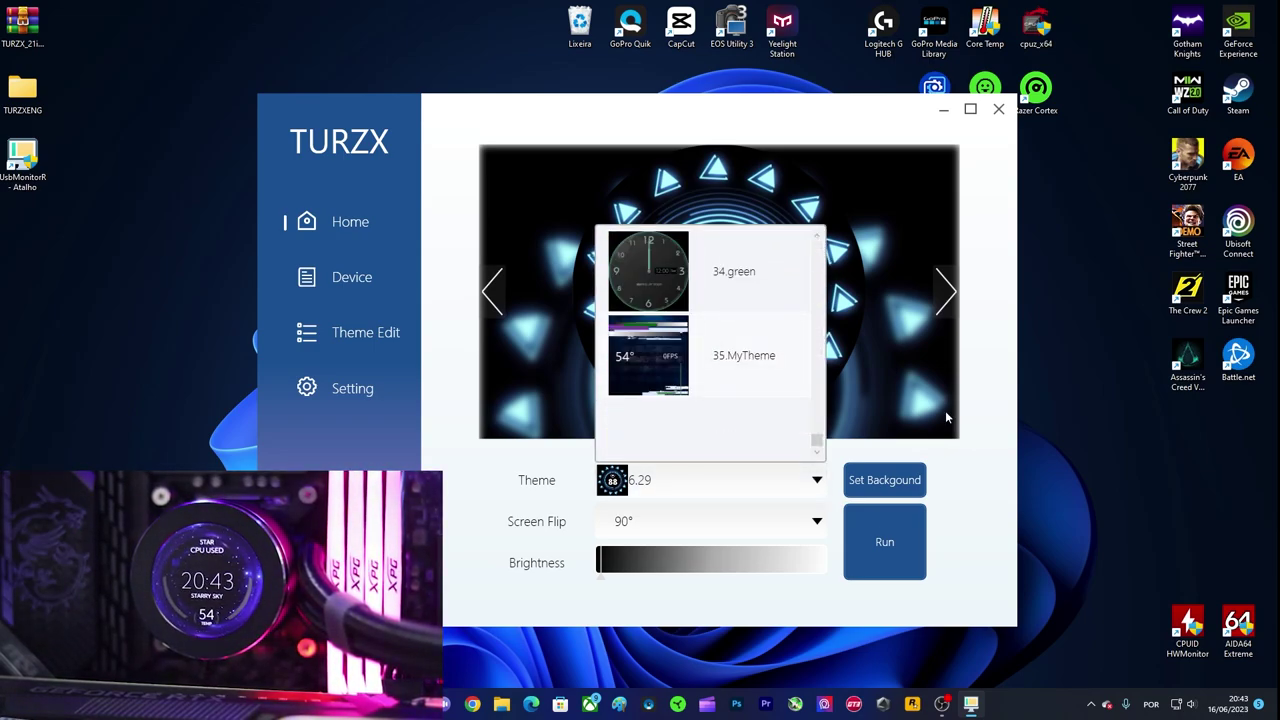
click(1001, 424)
click(875, 488)
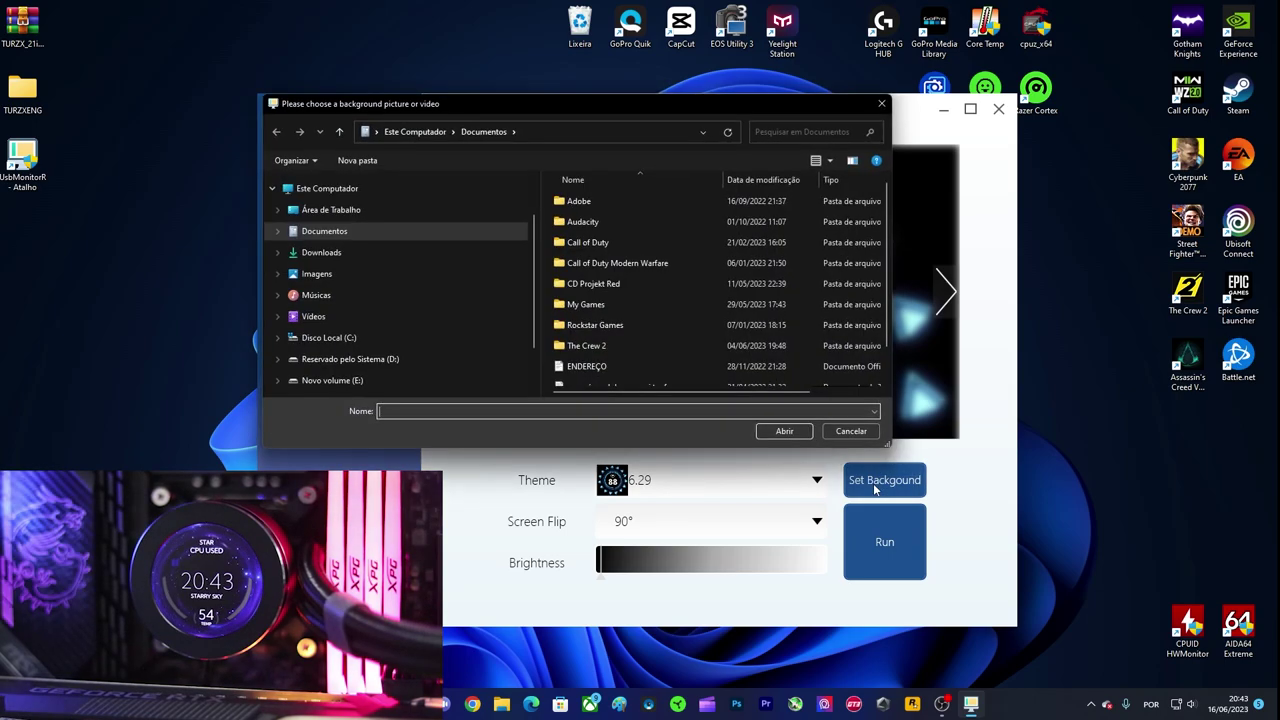
click(851, 431)
Run the CPU temperature theme 6.29 on the device and stop it
click(905, 535)
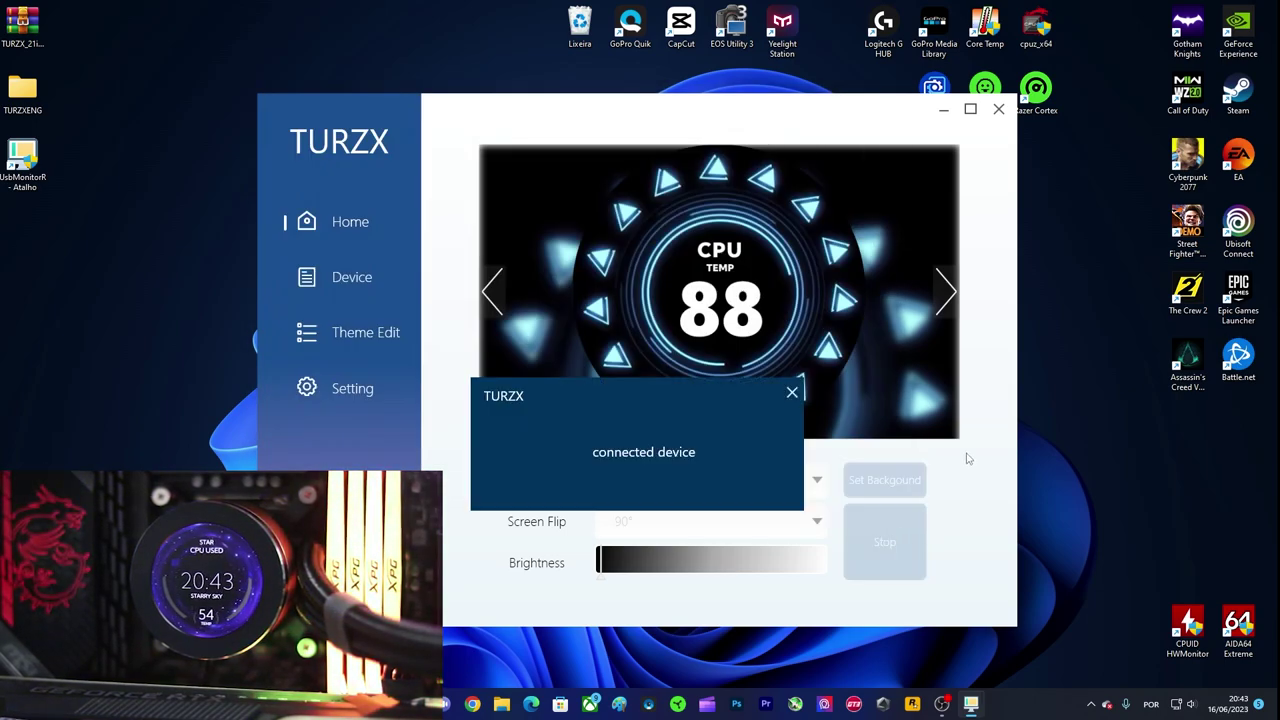
click(685, 390)
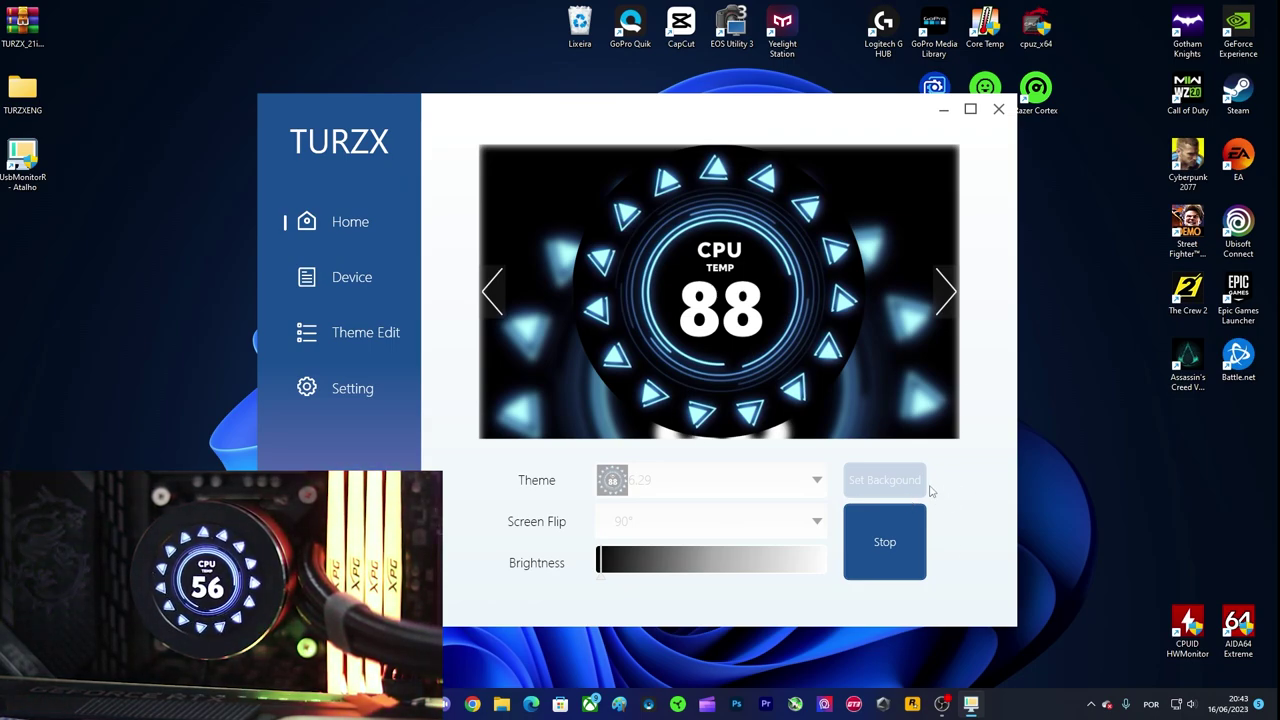
click(887, 542)
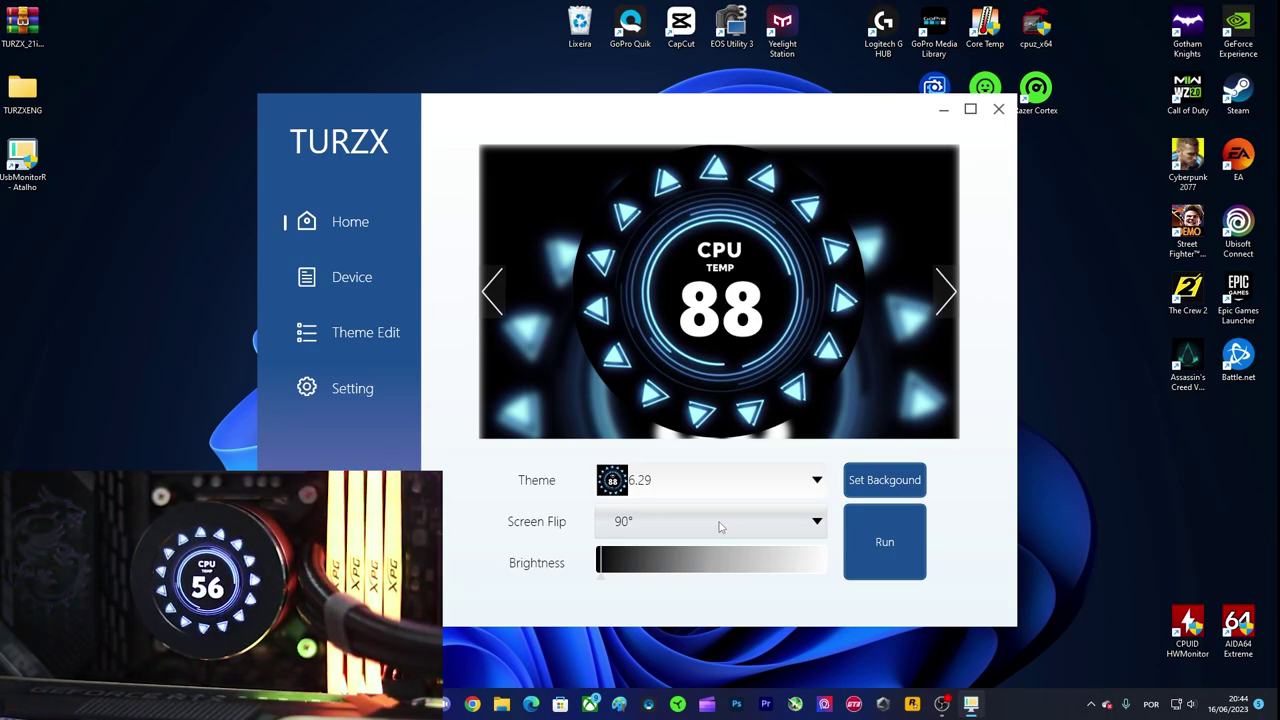
Set the screen flip to 0°, run the theme on the device and stop it
click(817, 524)
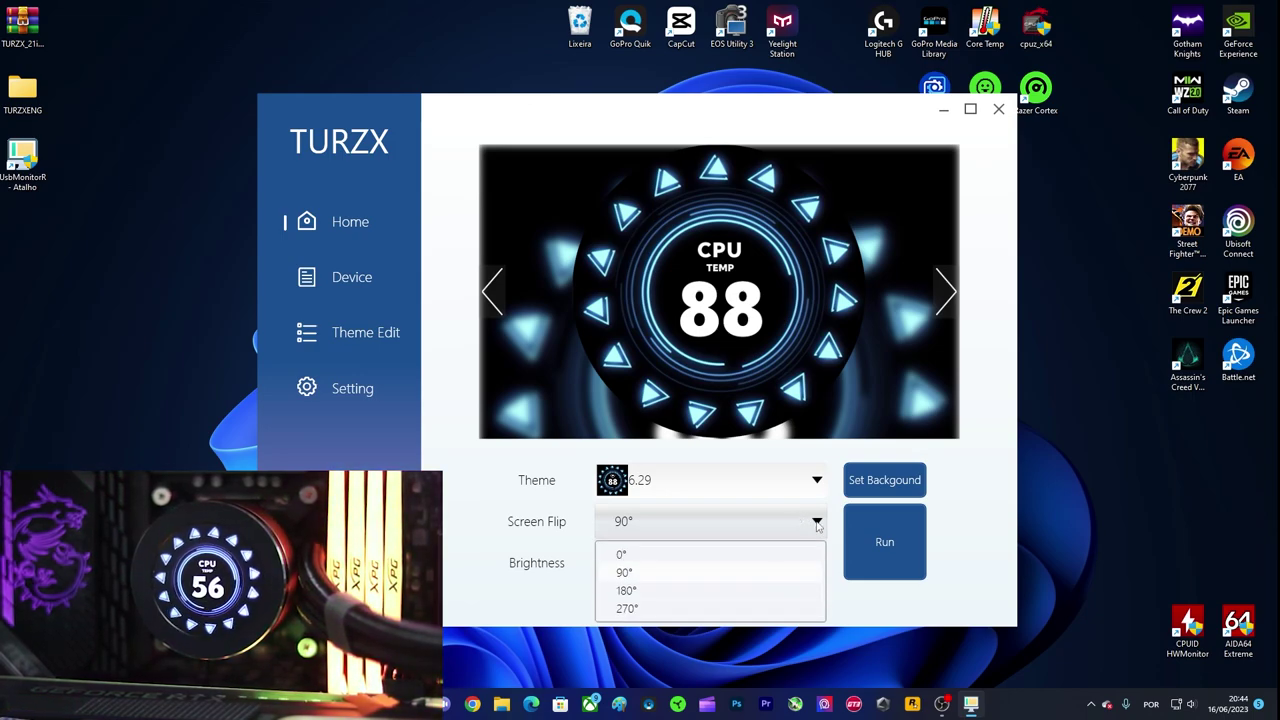
click(651, 558)
click(885, 542)
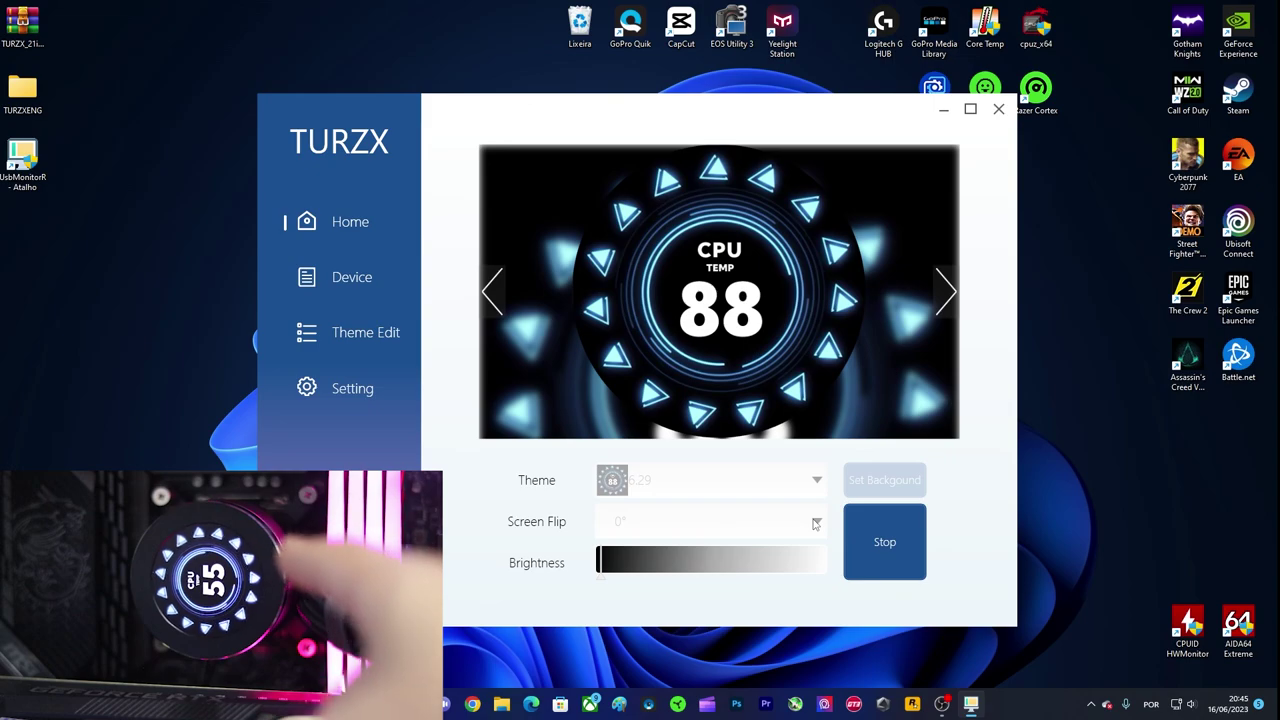
click(886, 541)
Set the screen flip back to 90°, run the theme on the device and stop it
click(816, 525)
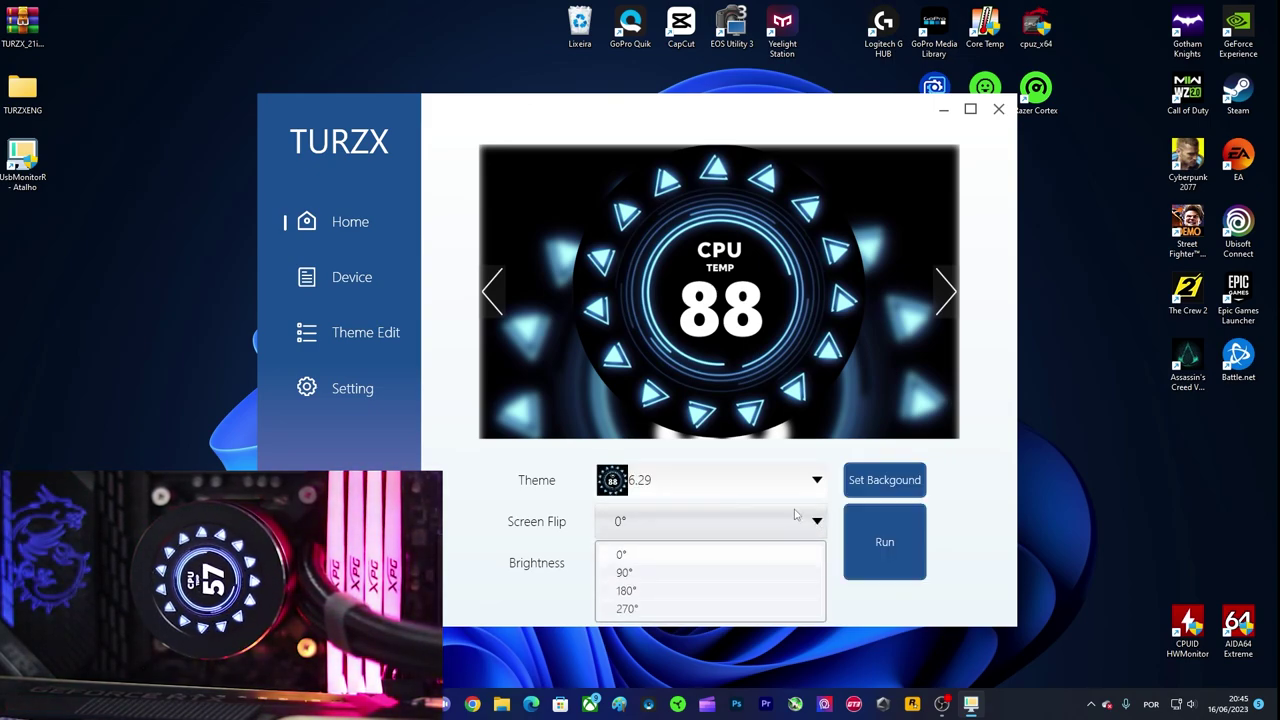
click(644, 579)
click(868, 550)
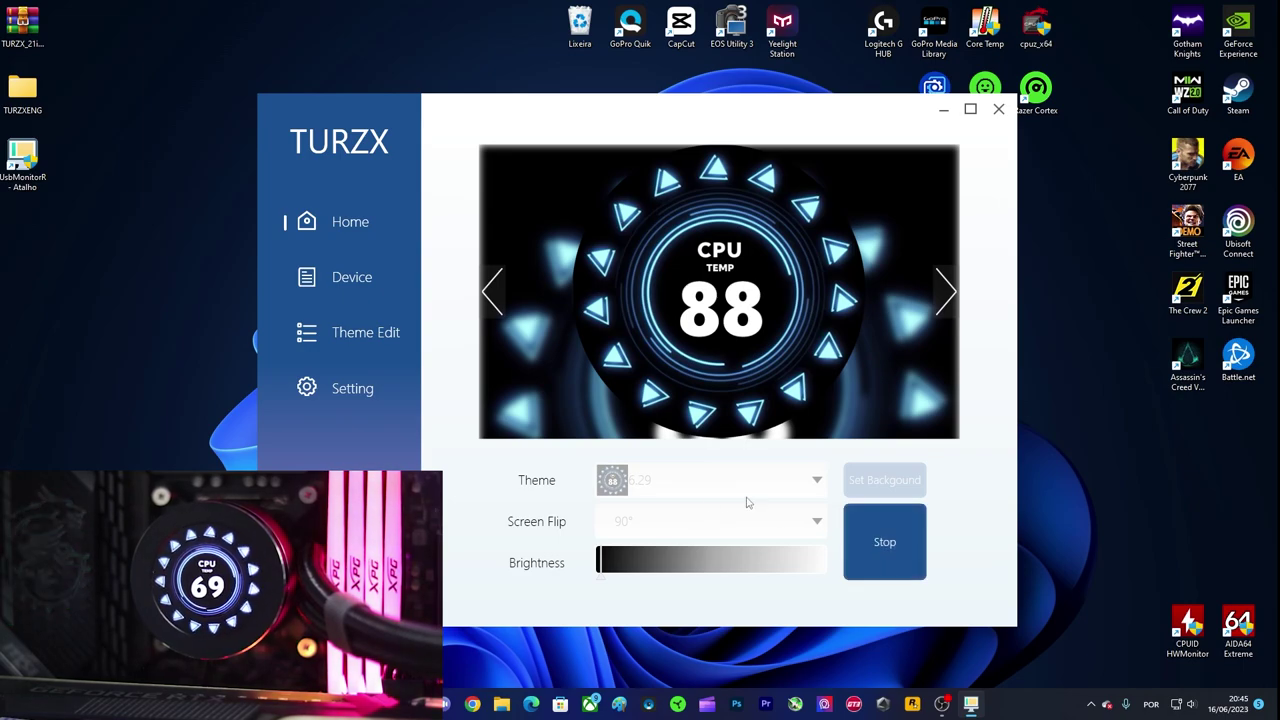
click(878, 545)
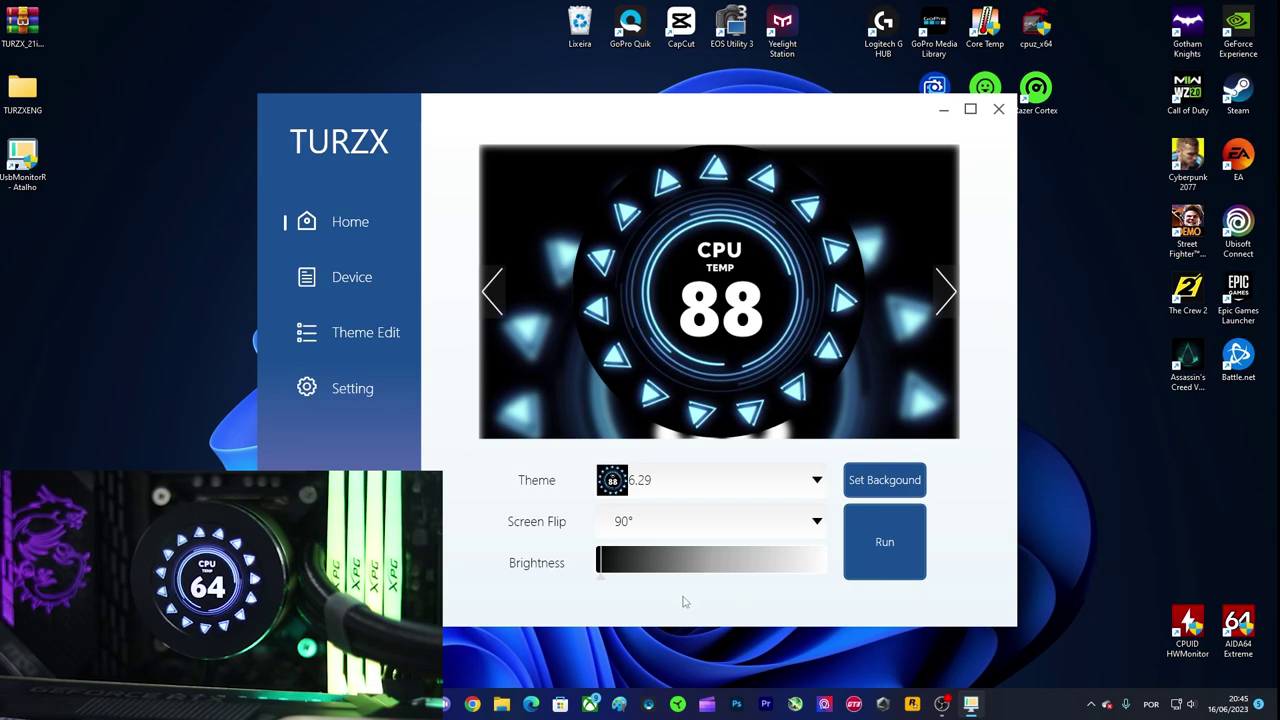
Try the screen brightness at maximum and return it to minimum
drag(600, 577, 826, 577)
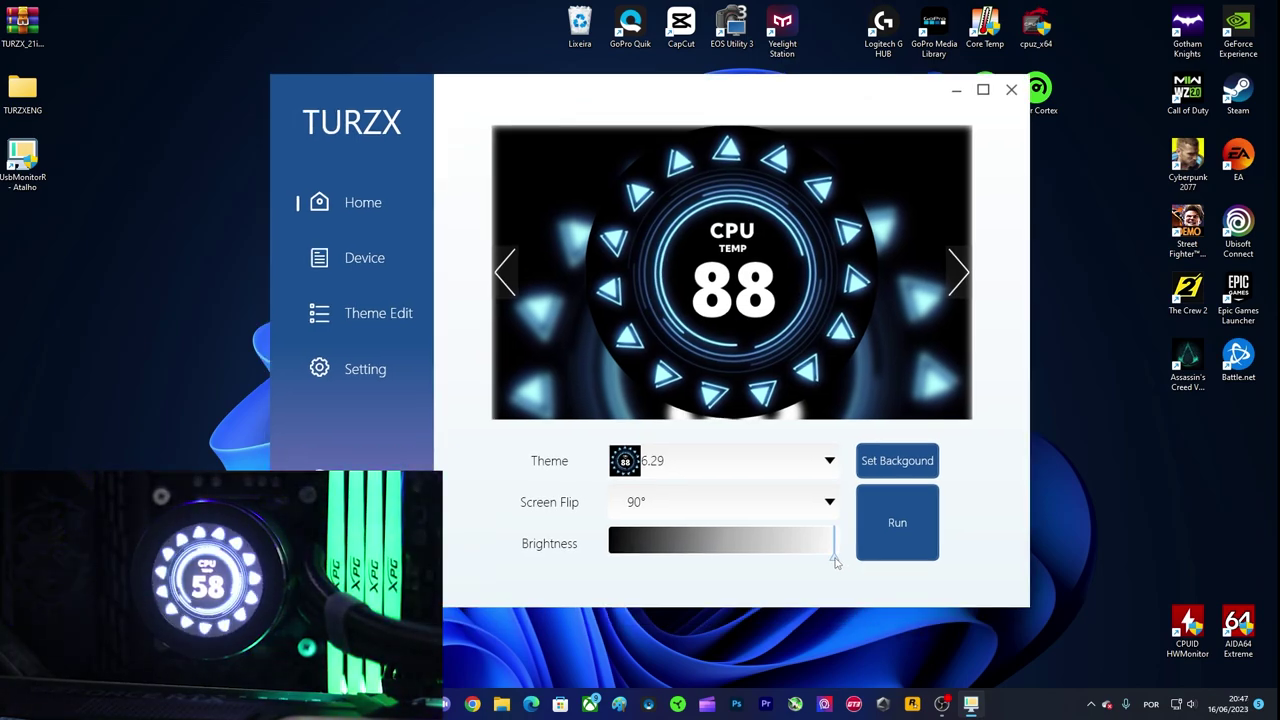
drag(826, 562, 613, 556)
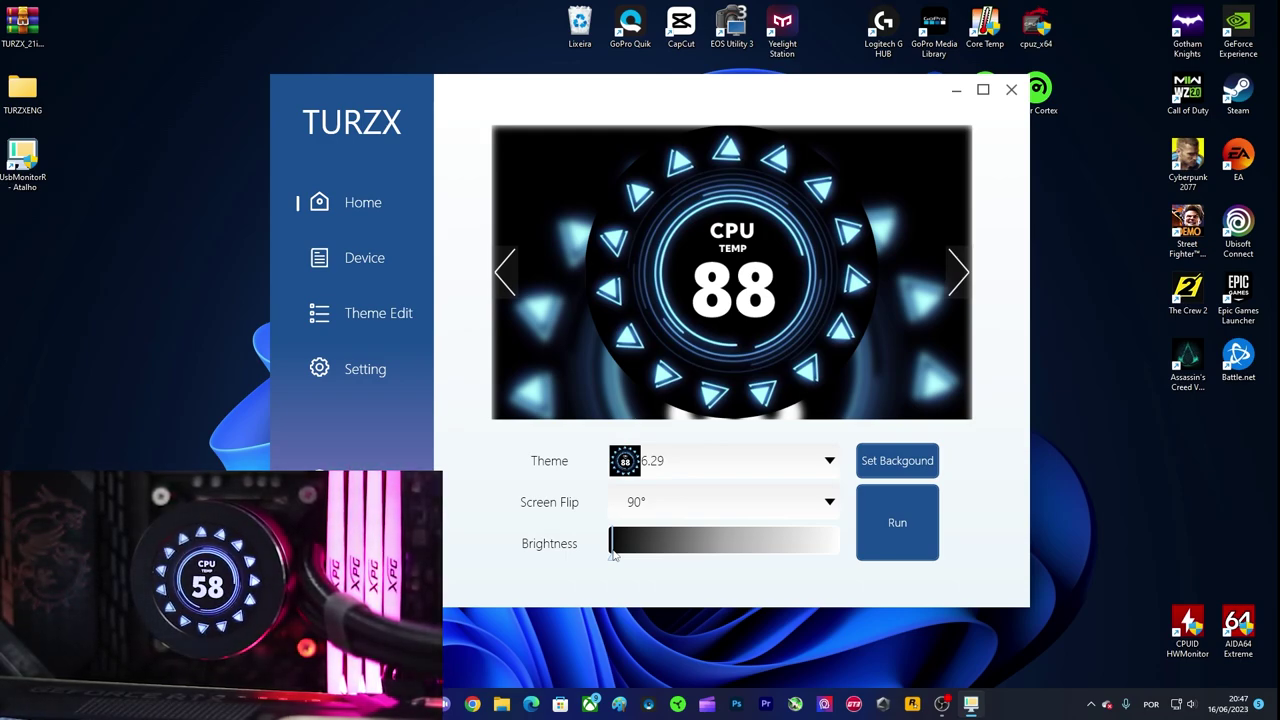
drag(719, 105, 739, 106)
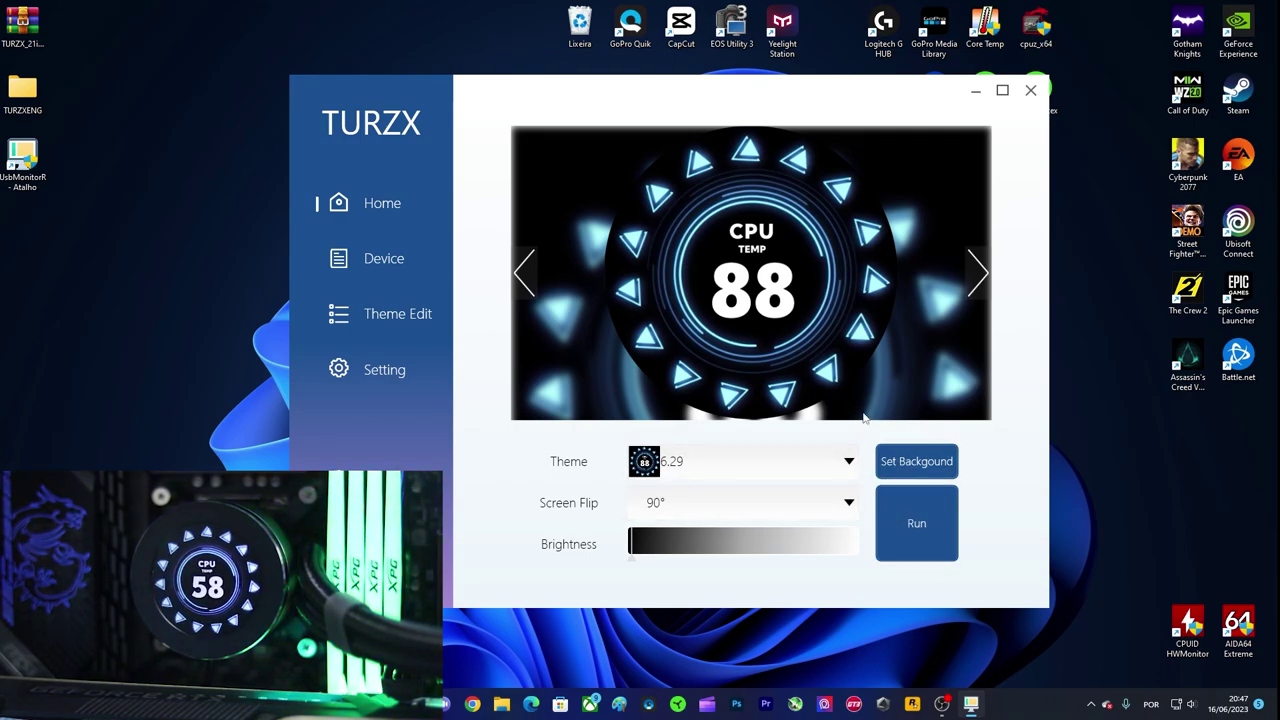
Select the Mario clock theme 1.24 from the theme list
click(838, 466)
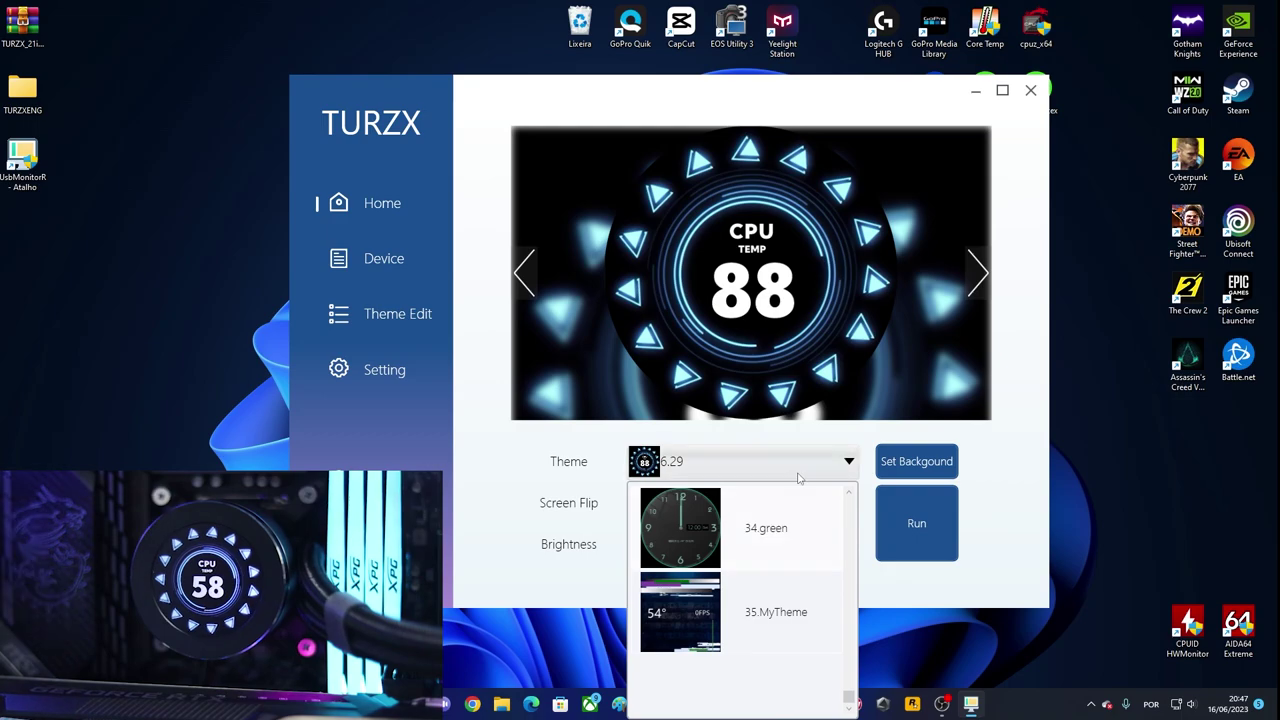
click(849, 459)
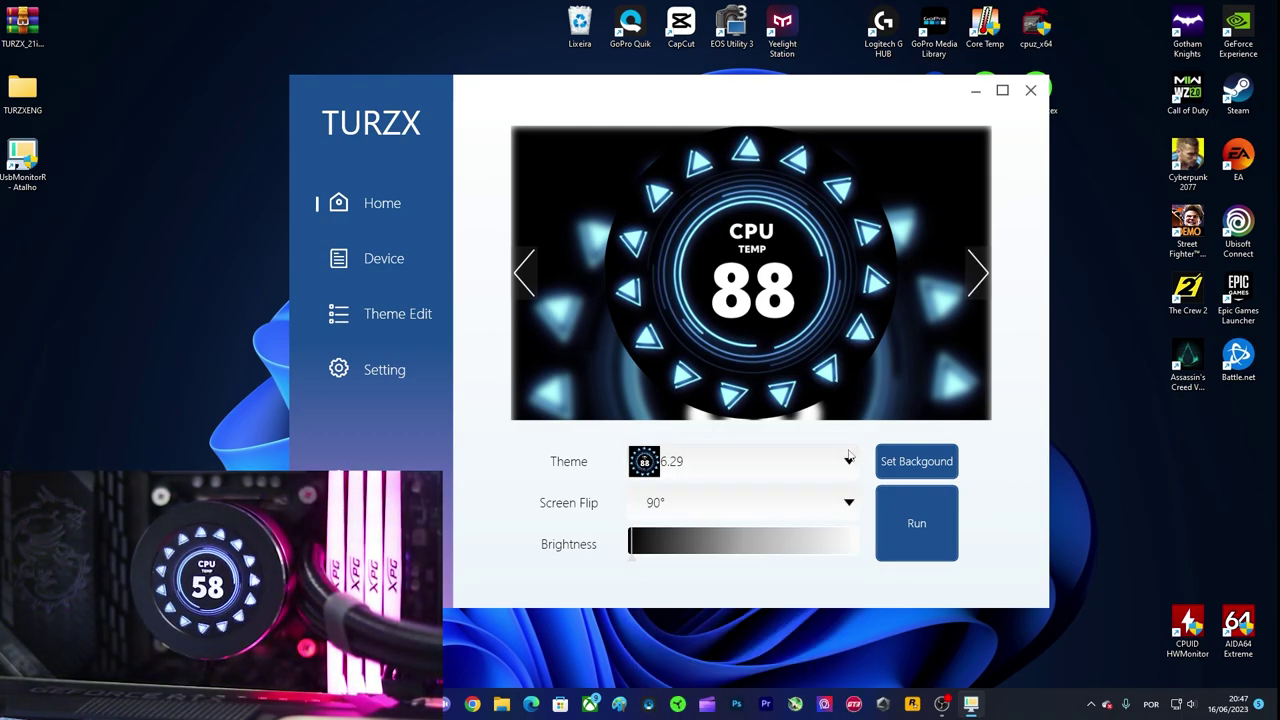
click(849, 461)
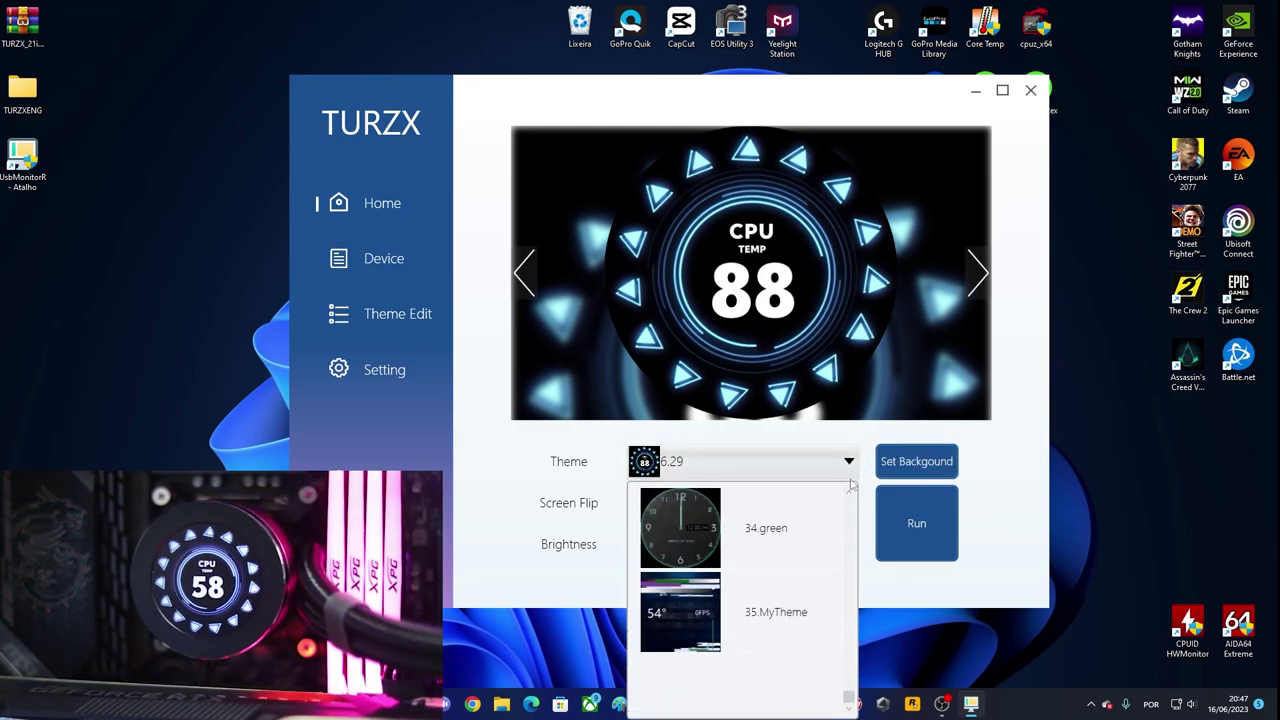
scroll(822, 505, up, 11)
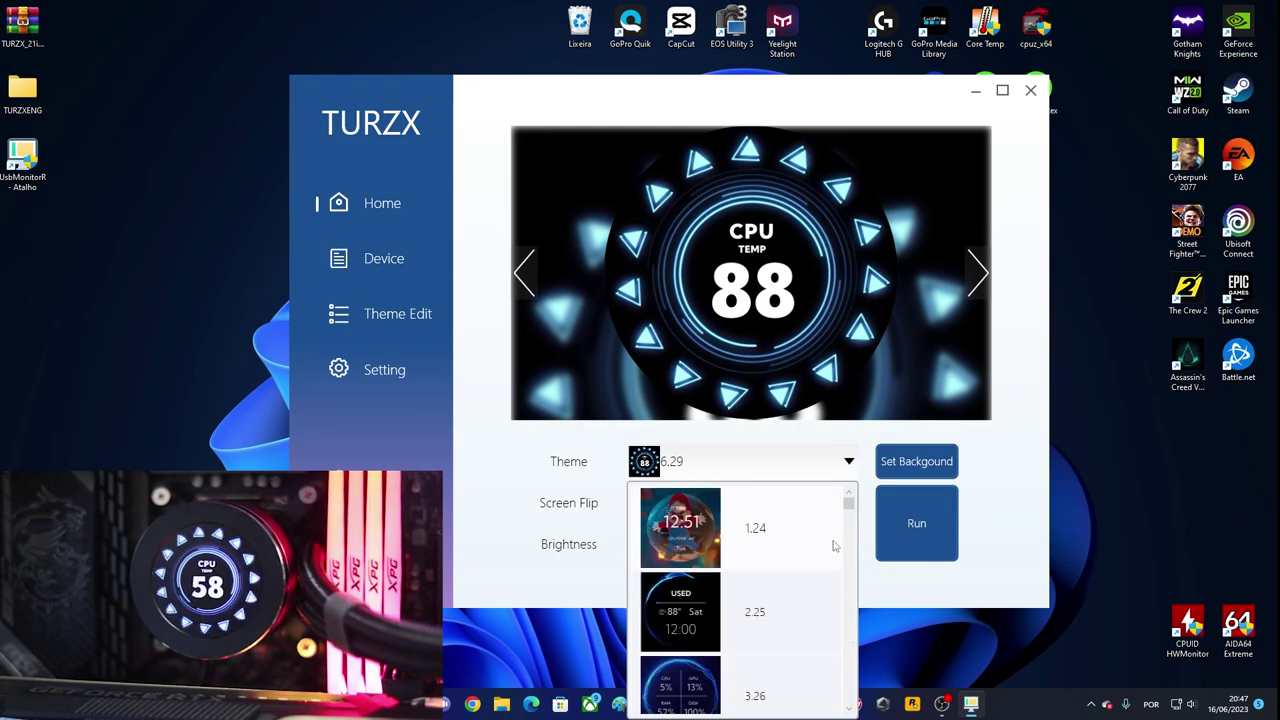
click(818, 506)
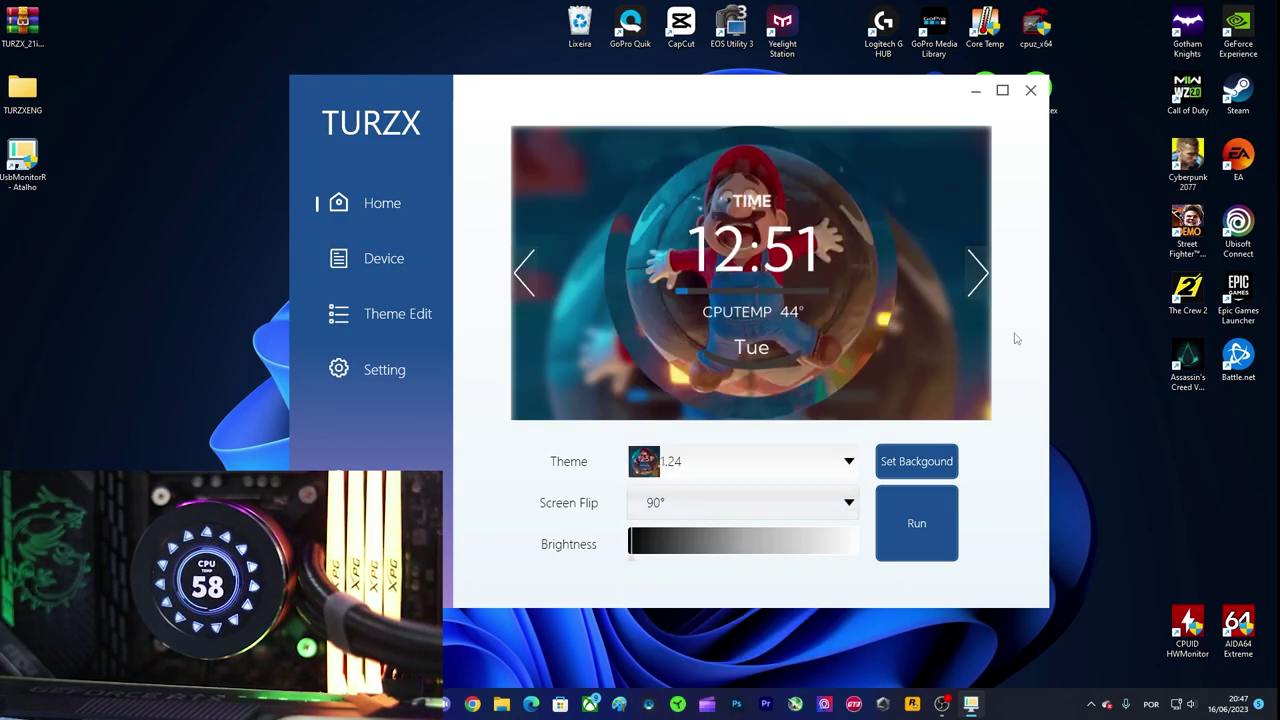
Run the Mario clock theme on the device twice, stopping it each time
click(915, 522)
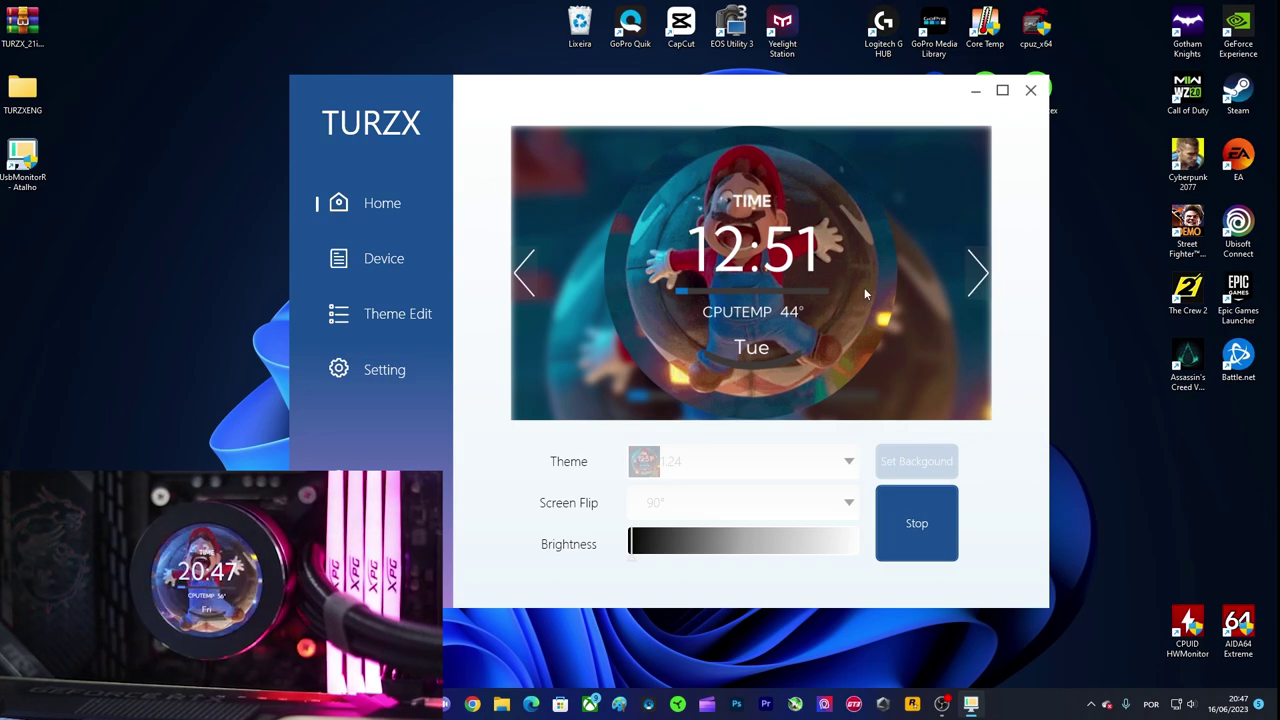
click(897, 529)
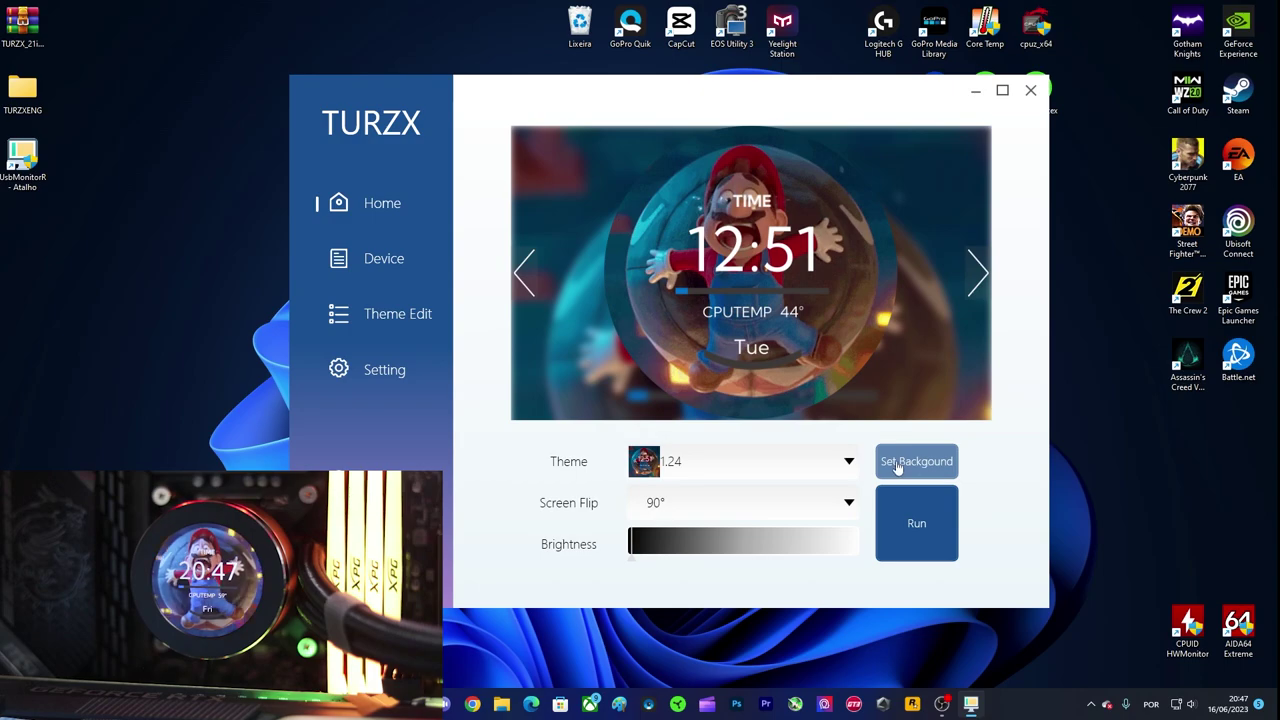
click(921, 520)
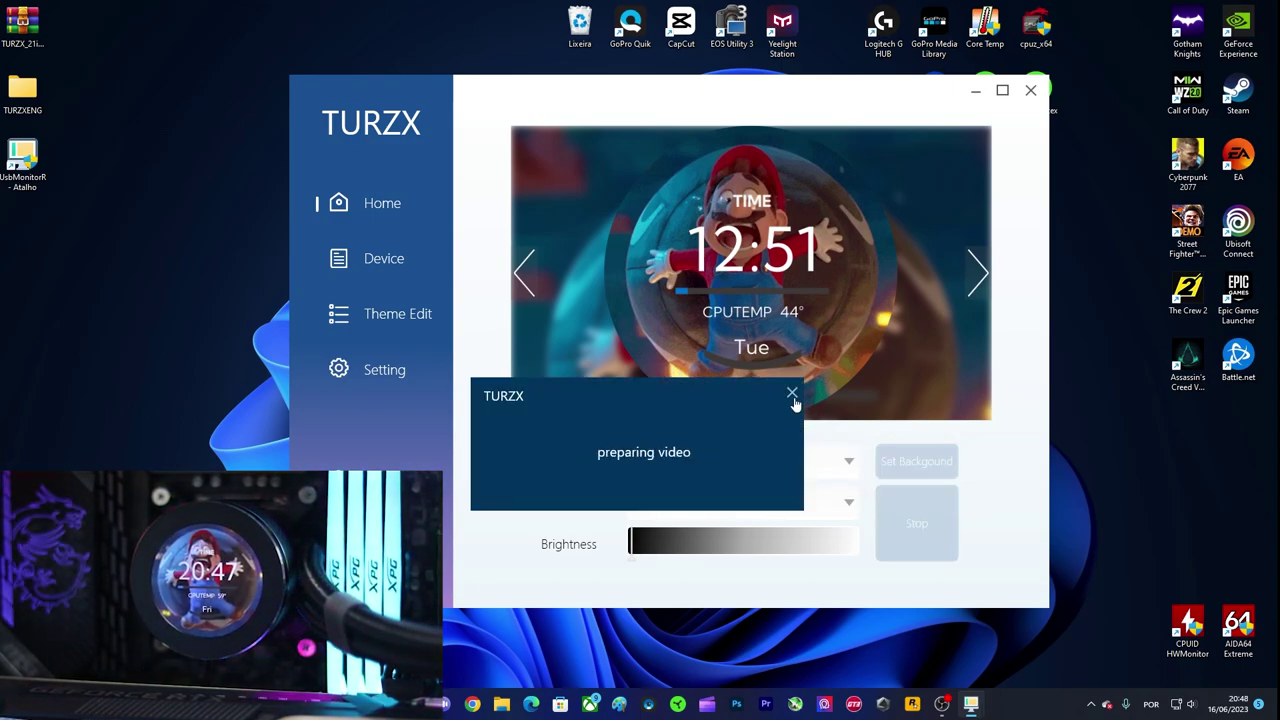
click(906, 521)
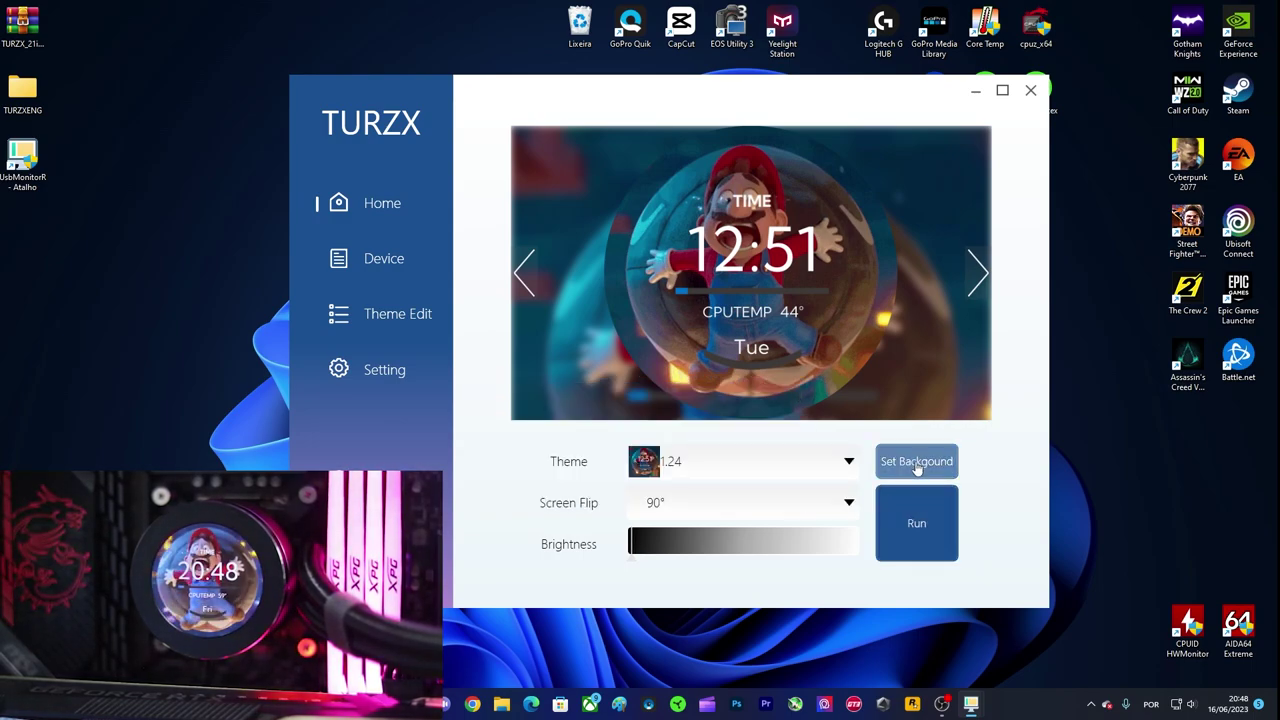
Set the background of theme 1.24 to the xbox file from the NOVAS GIF folder in the desktop's TURZXENG folder
click(917, 466)
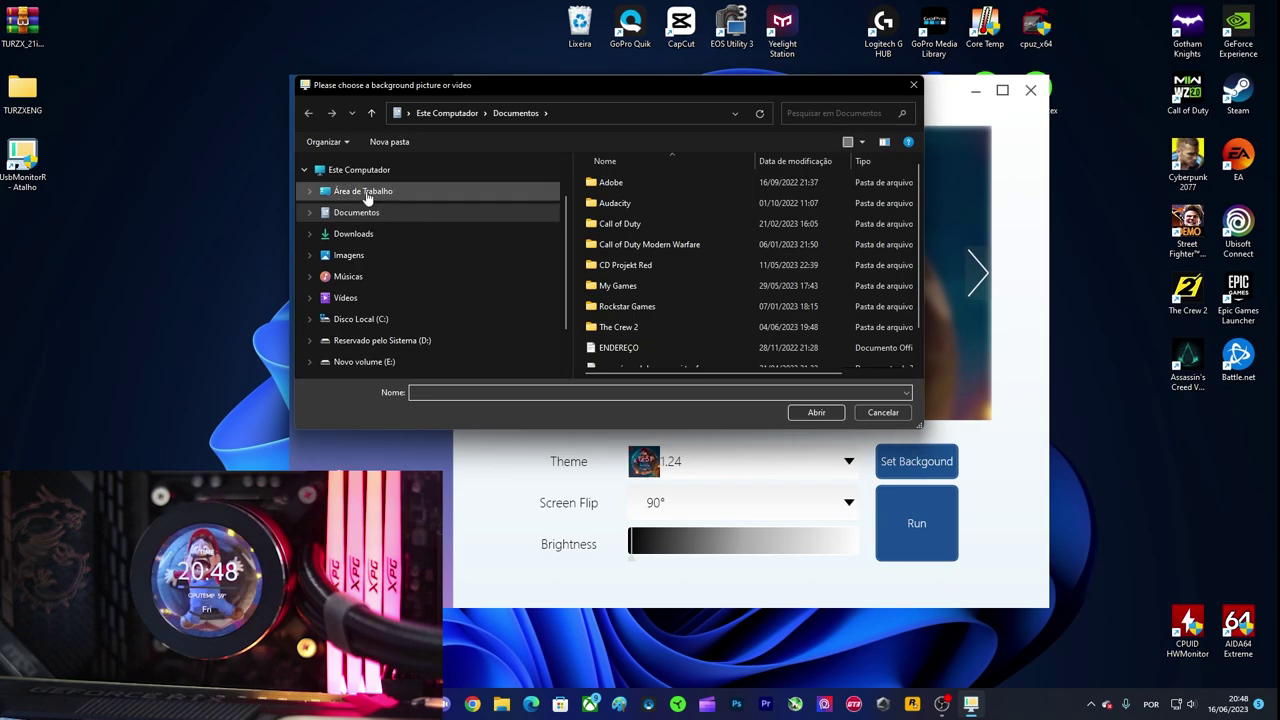
click(364, 194)
scroll(920, 226, down, 3)
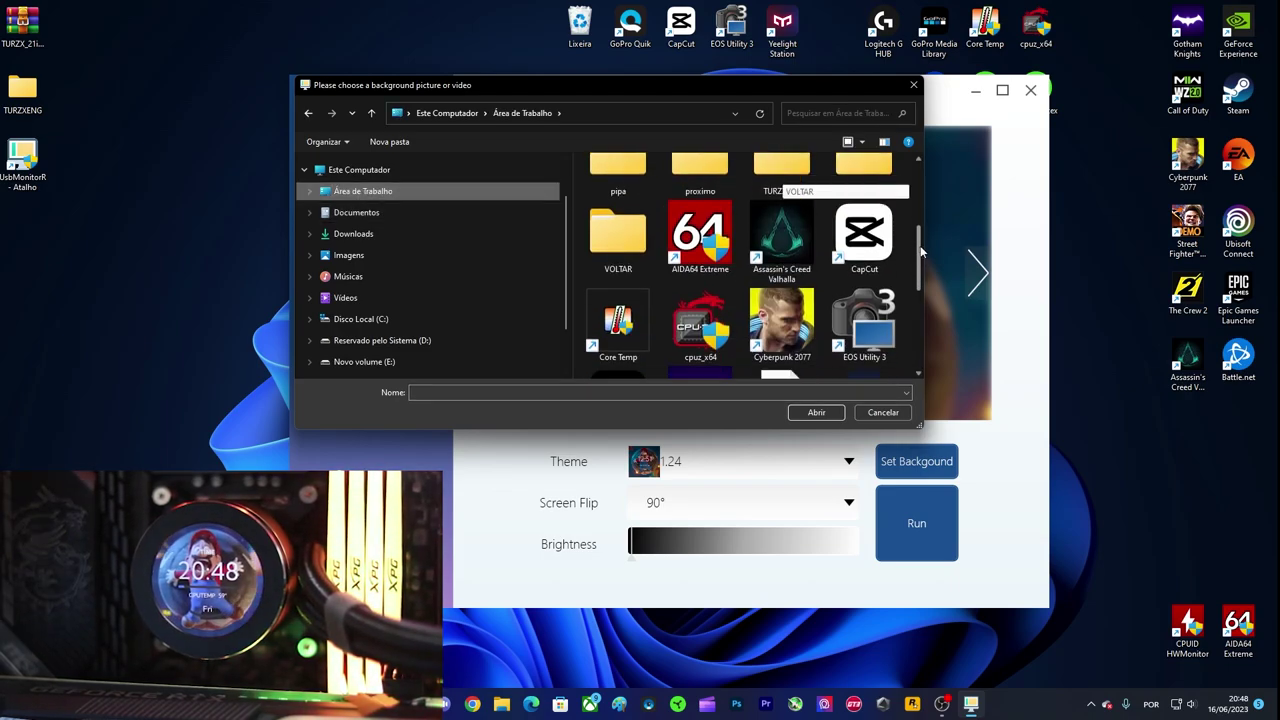
double_click(784, 238)
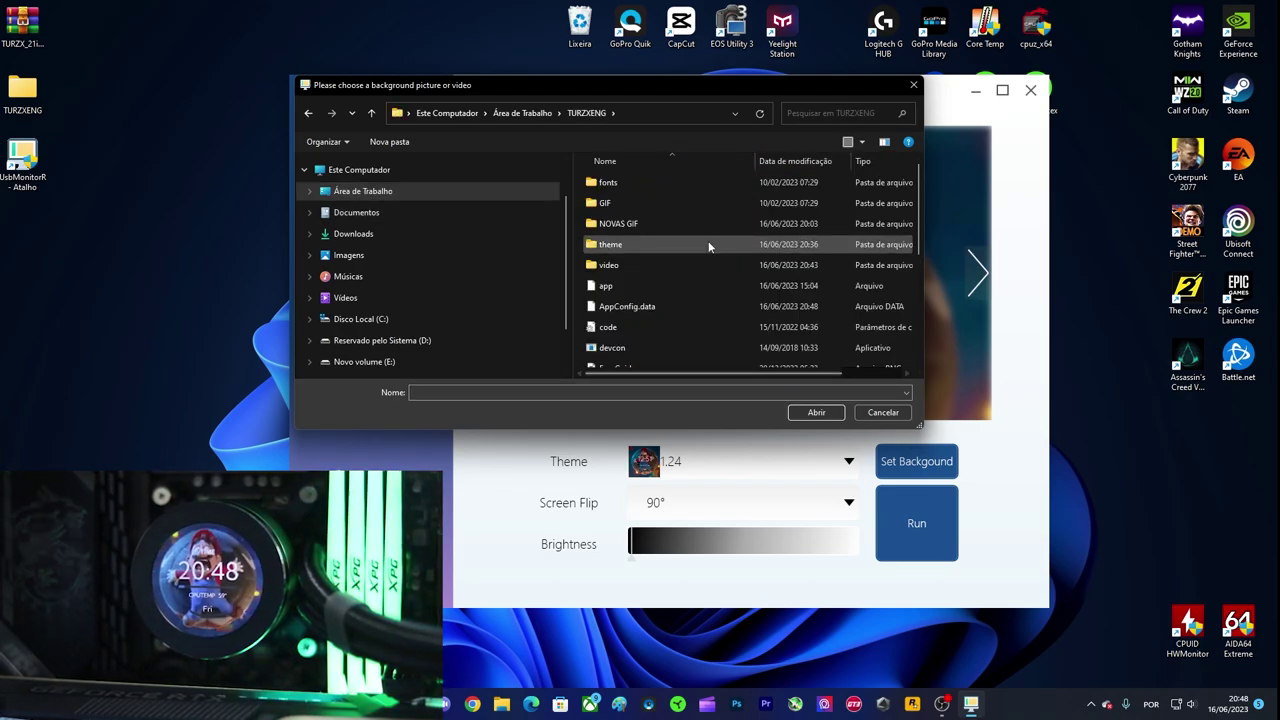
double_click(632, 224)
scroll(773, 317, down, 5)
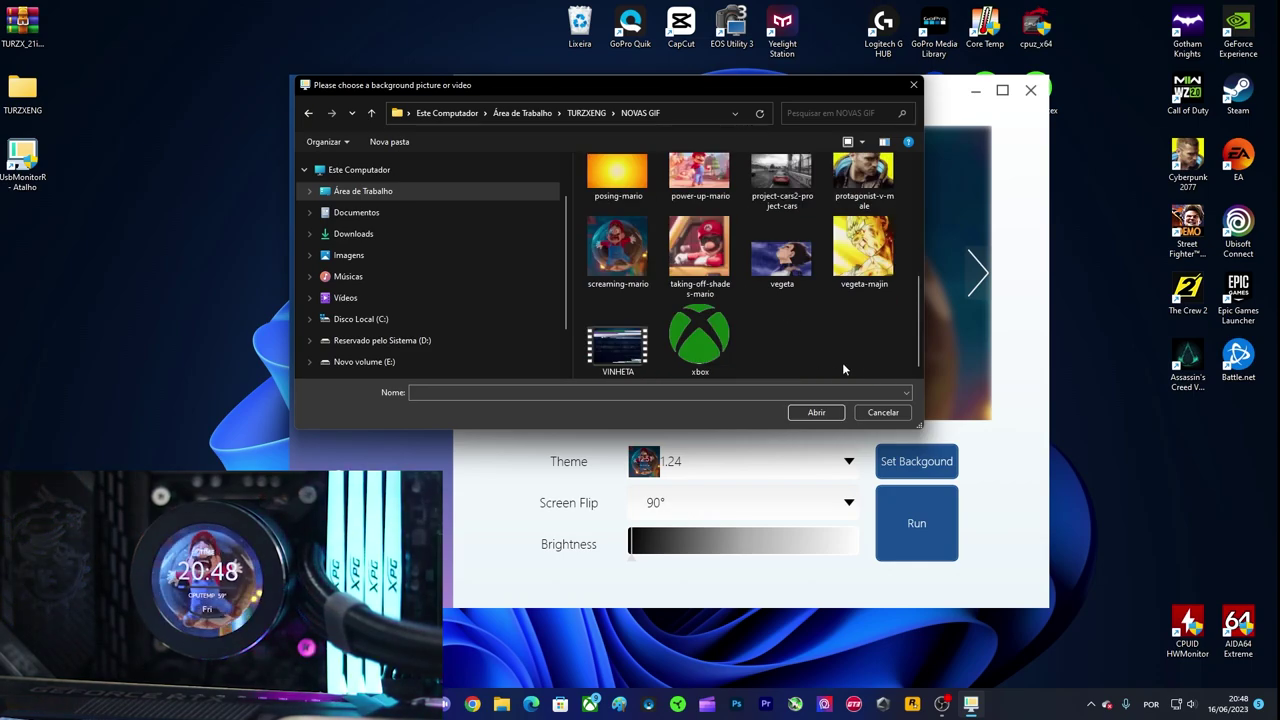
double_click(697, 343)
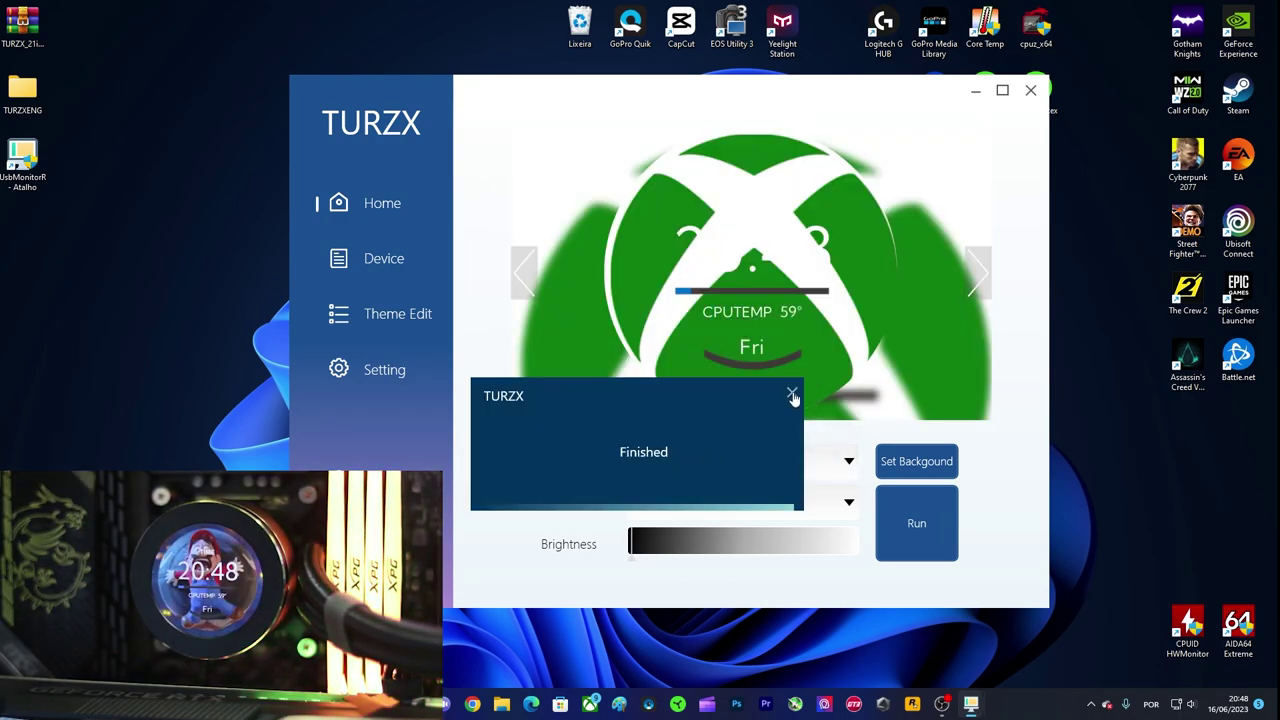
Close the background notification and run theme 1.24 with the xbox background on the device
click(792, 397)
click(915, 524)
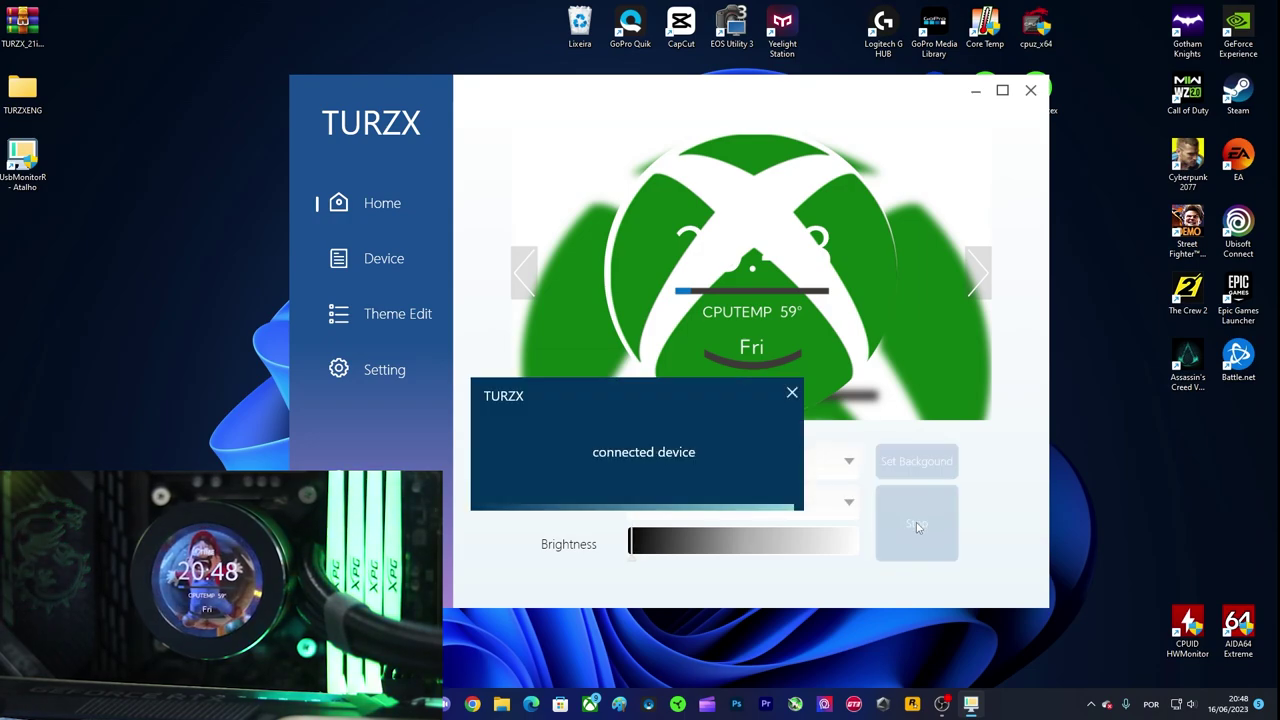
click(689, 391)
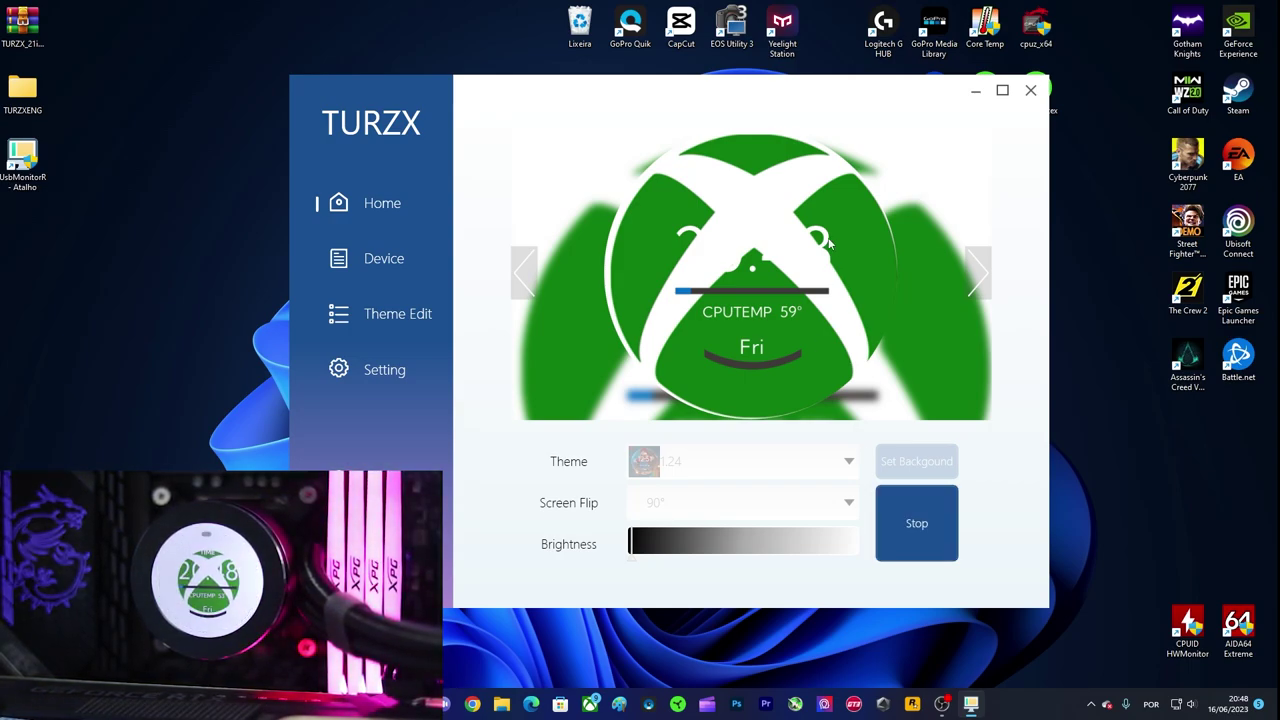
Open the theme editor and add an Image element that uses posing-mario.gif from the NOVAS GIF folder
click(386, 320)
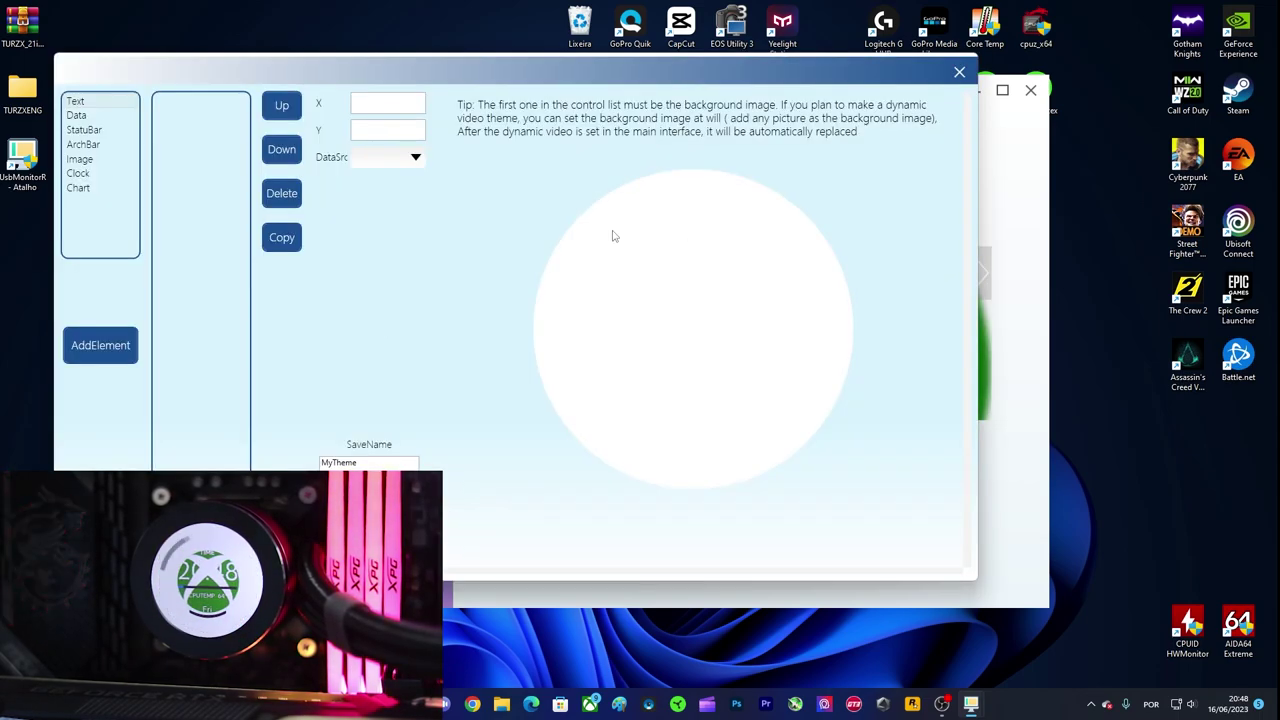
drag(529, 70, 601, 73)
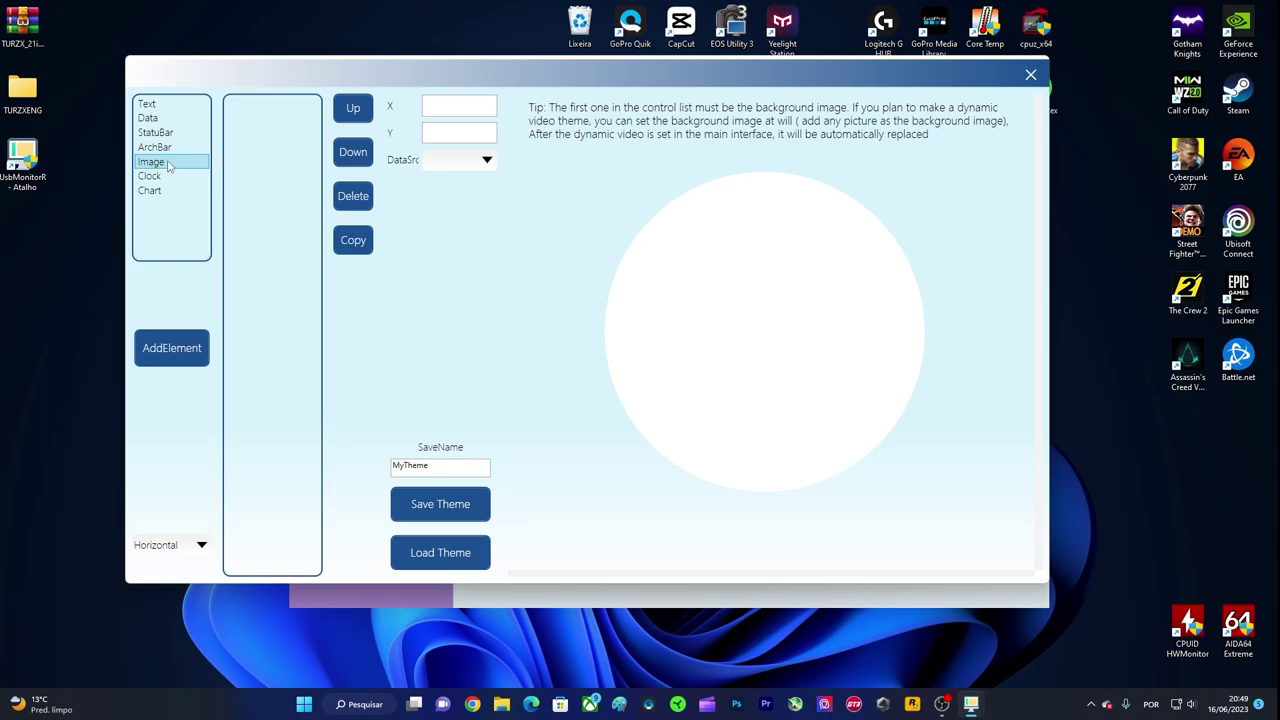
click(168, 350)
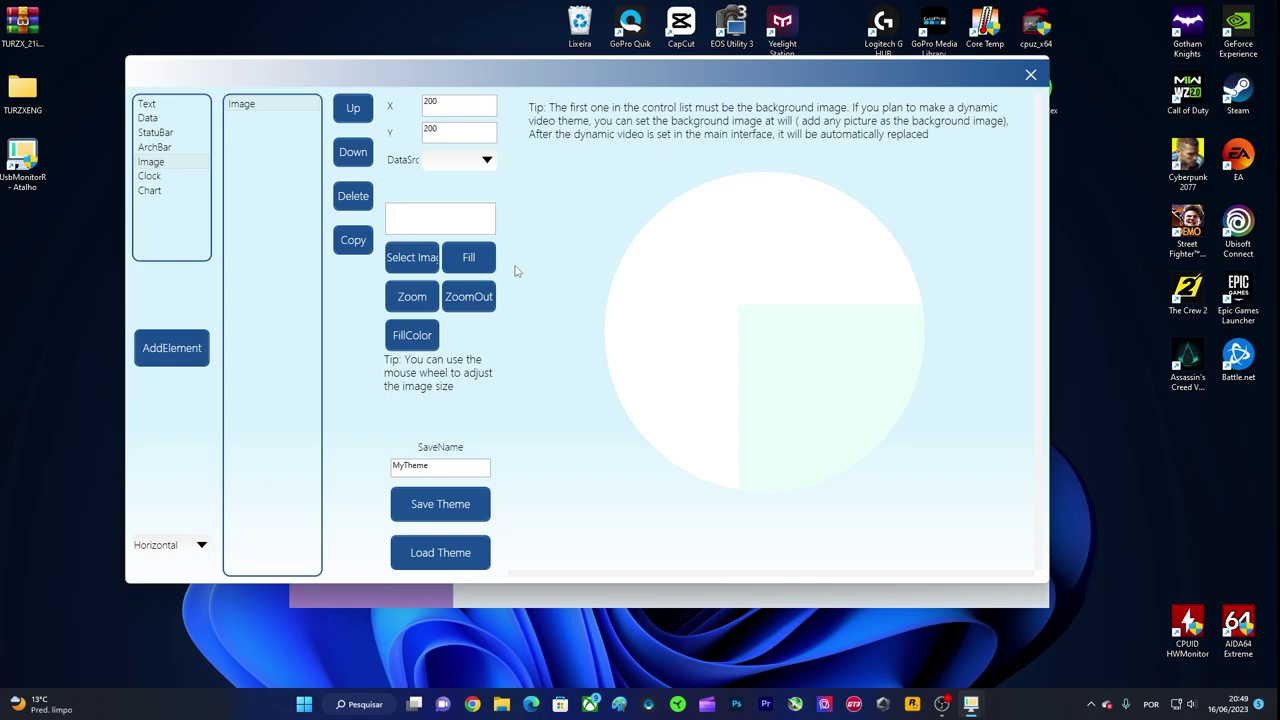
click(404, 257)
scroll(611, 267, down, 5)
scroll(661, 302, up, 5)
scroll(668, 313, down, 5)
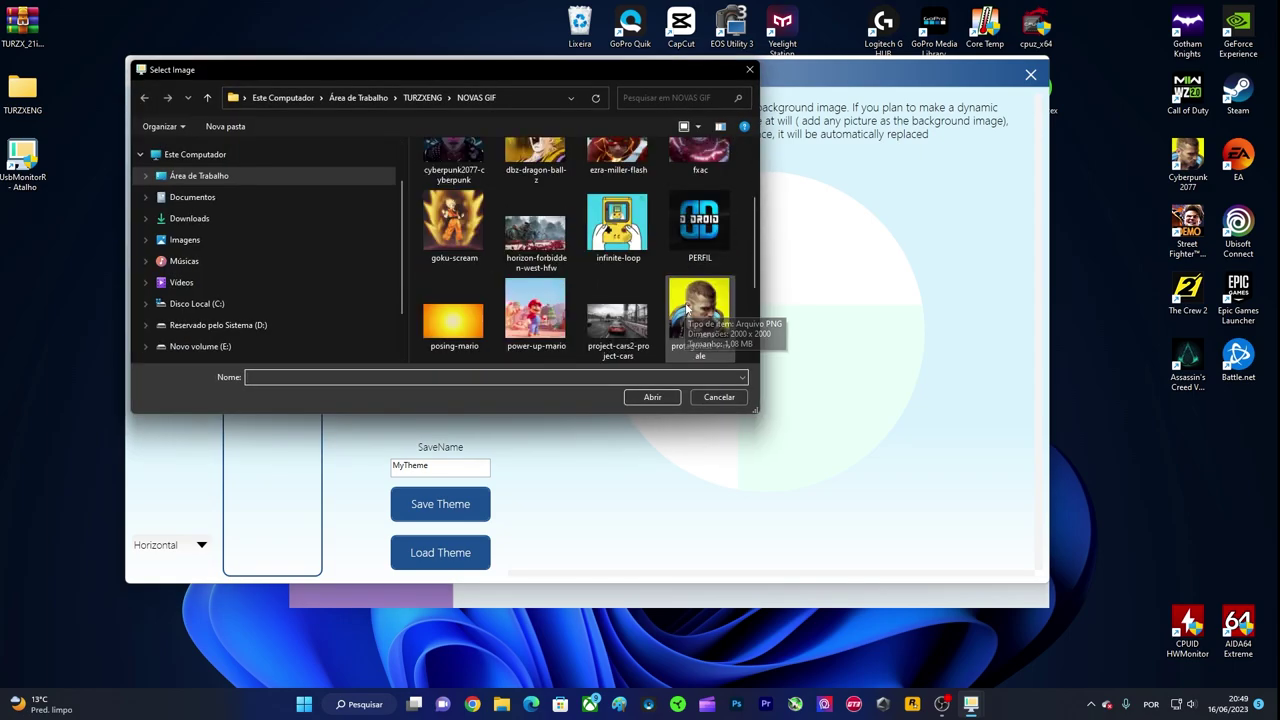
scroll(687, 309, up, 2)
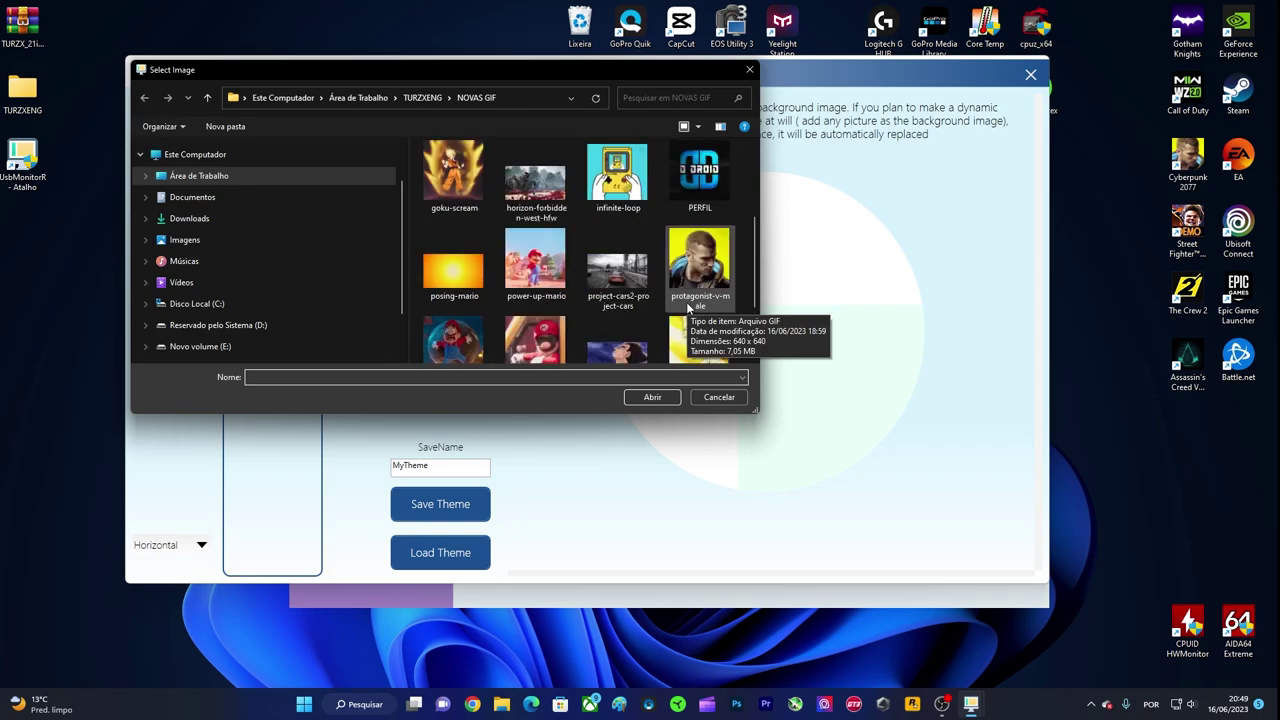
double_click(453, 265)
Enlarge the posing-mario image and move it to about X -209, Y -11 so that it fills the whole circle
drag(836, 357, 737, 289)
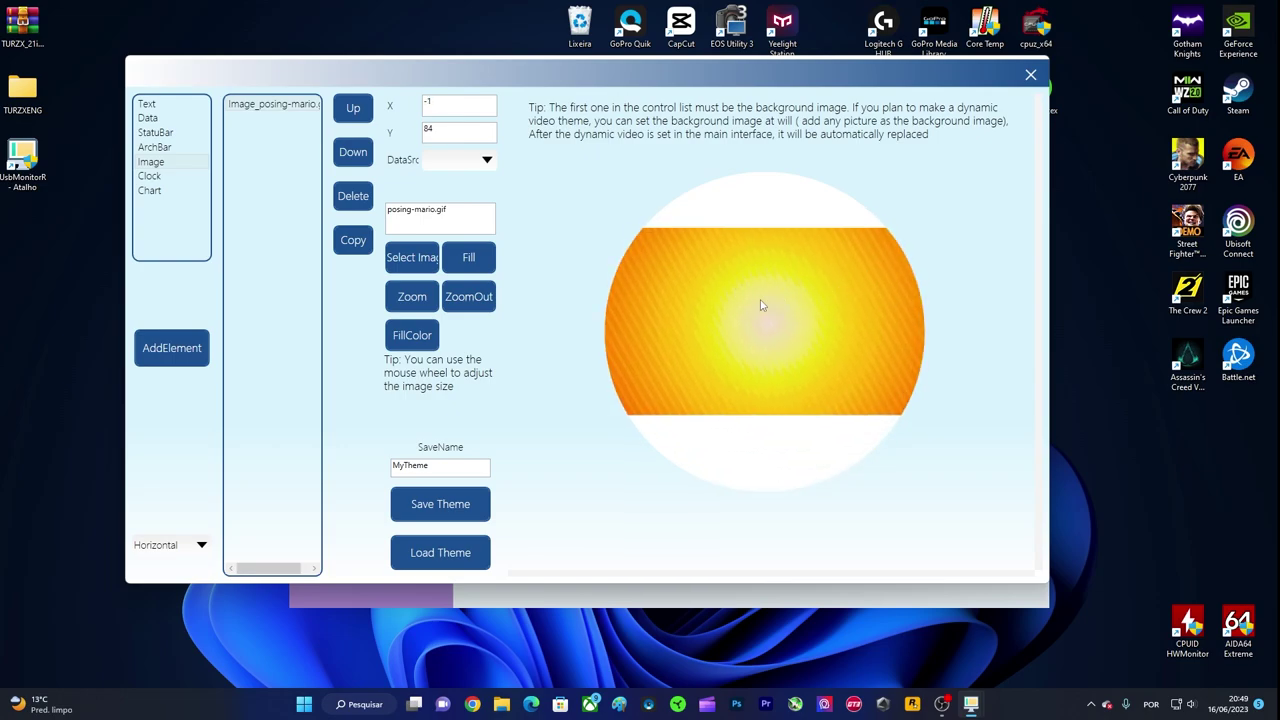
click(413, 296)
click(488, 296)
click(411, 296)
click(468, 296)
scroll(632, 314, up, 3)
scroll(795, 290, up, 4)
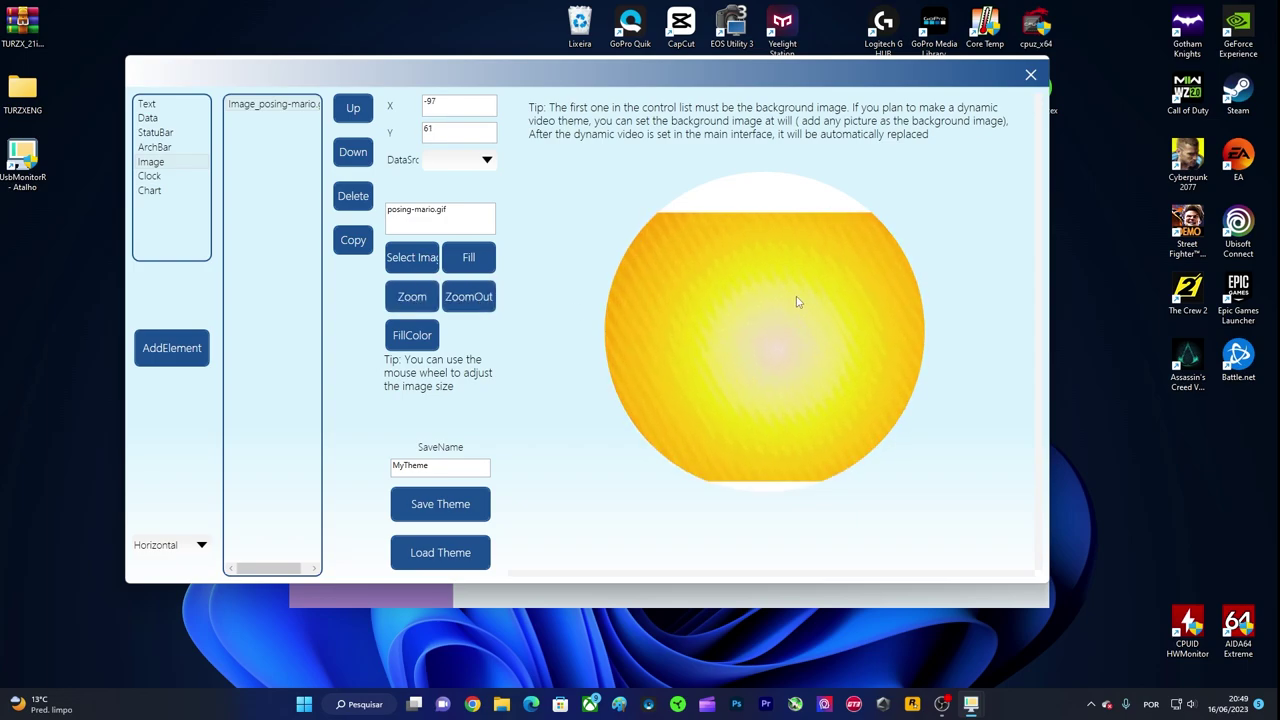
mouse_move(785, 280)
mouse_down()
mouse_move(770, 273)
mouse_move(776, 283)
mouse_up()
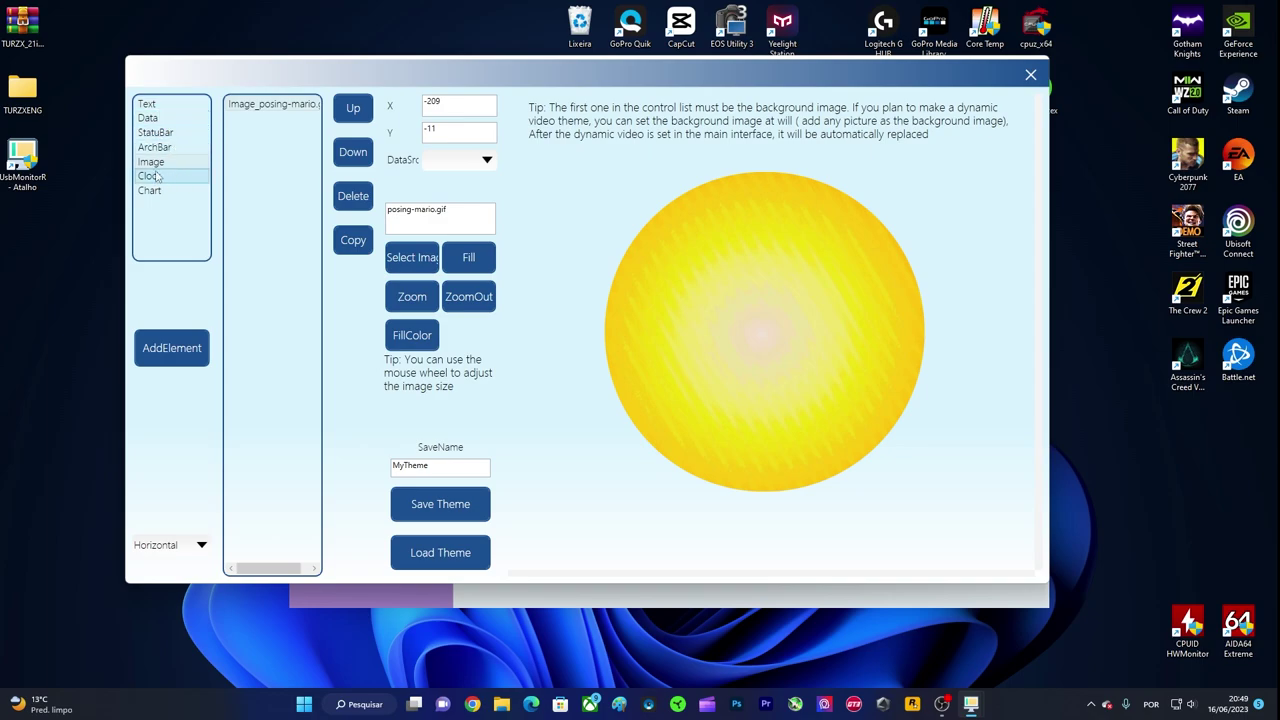
Add a Data element to the theme and set its data source to Cpu Temp
click(160, 118)
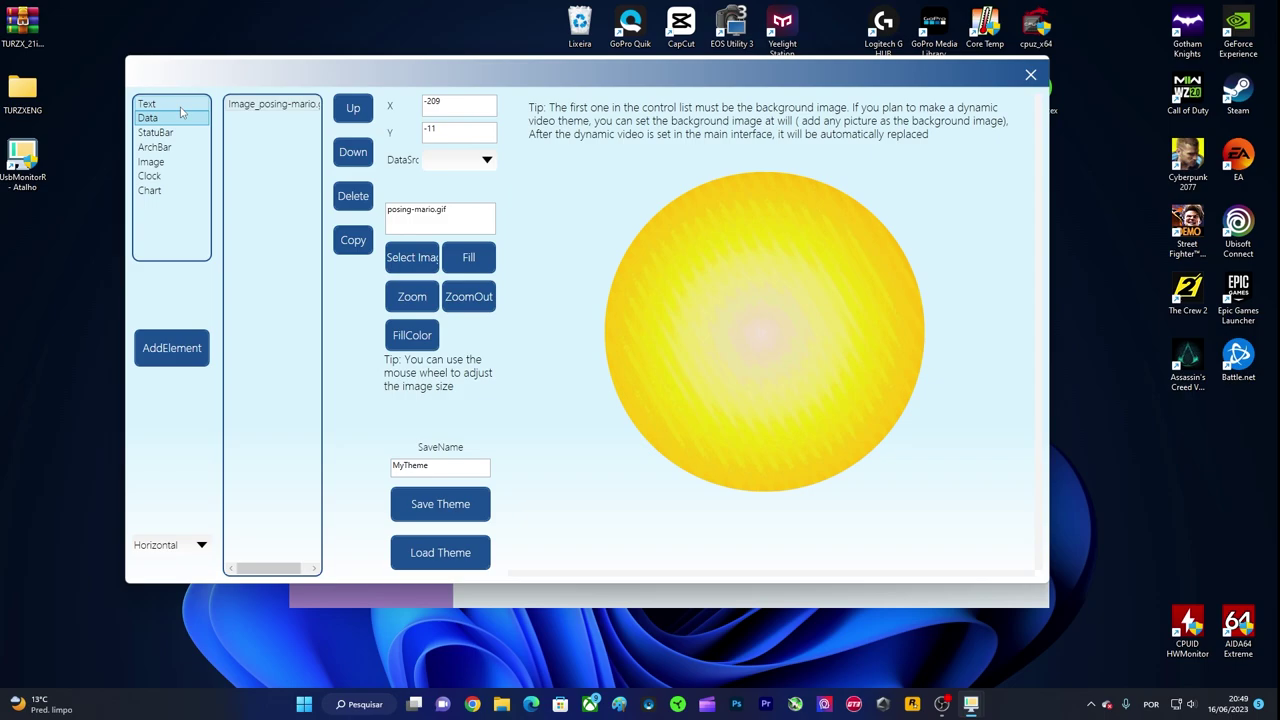
click(172, 350)
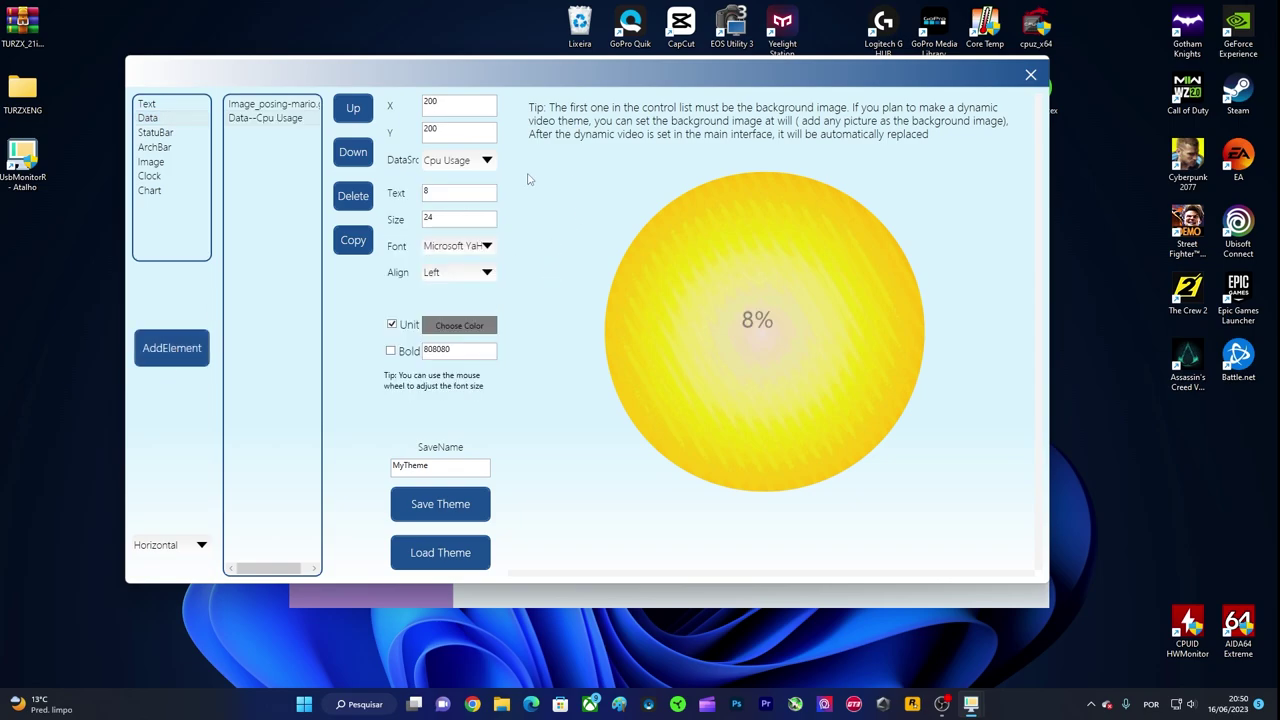
click(484, 161)
scroll(493, 242, up, 10)
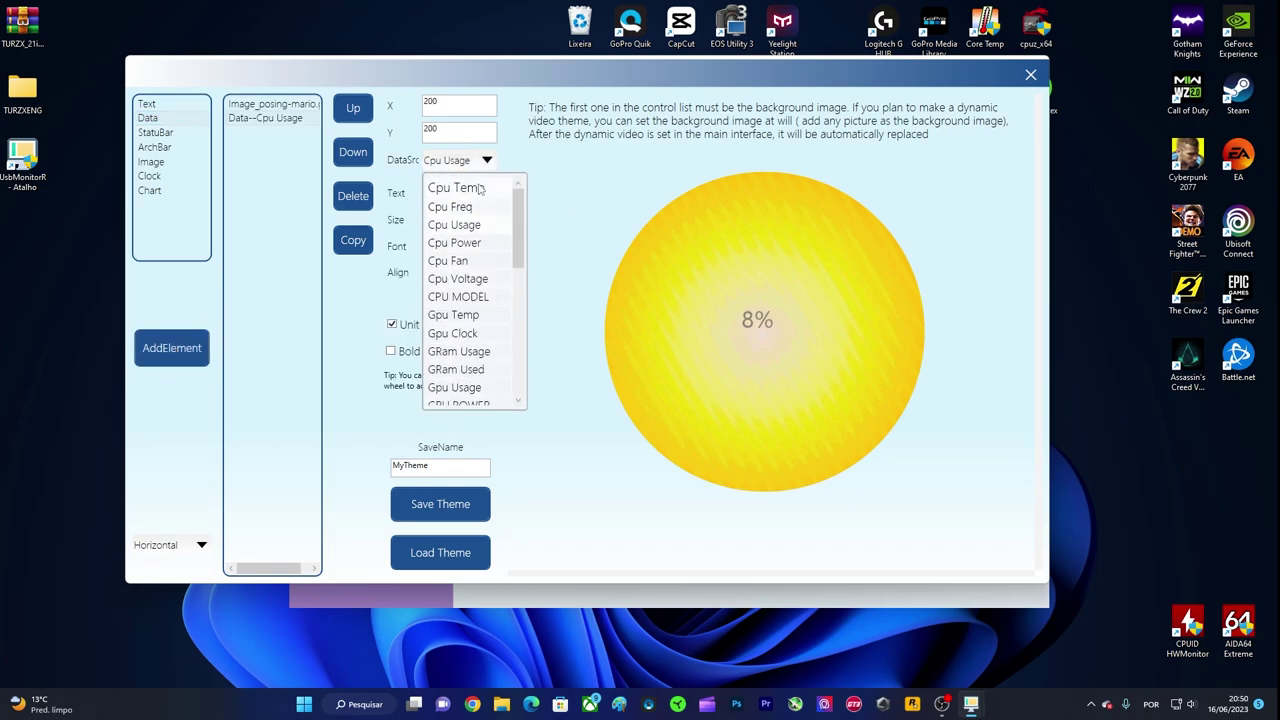
click(481, 190)
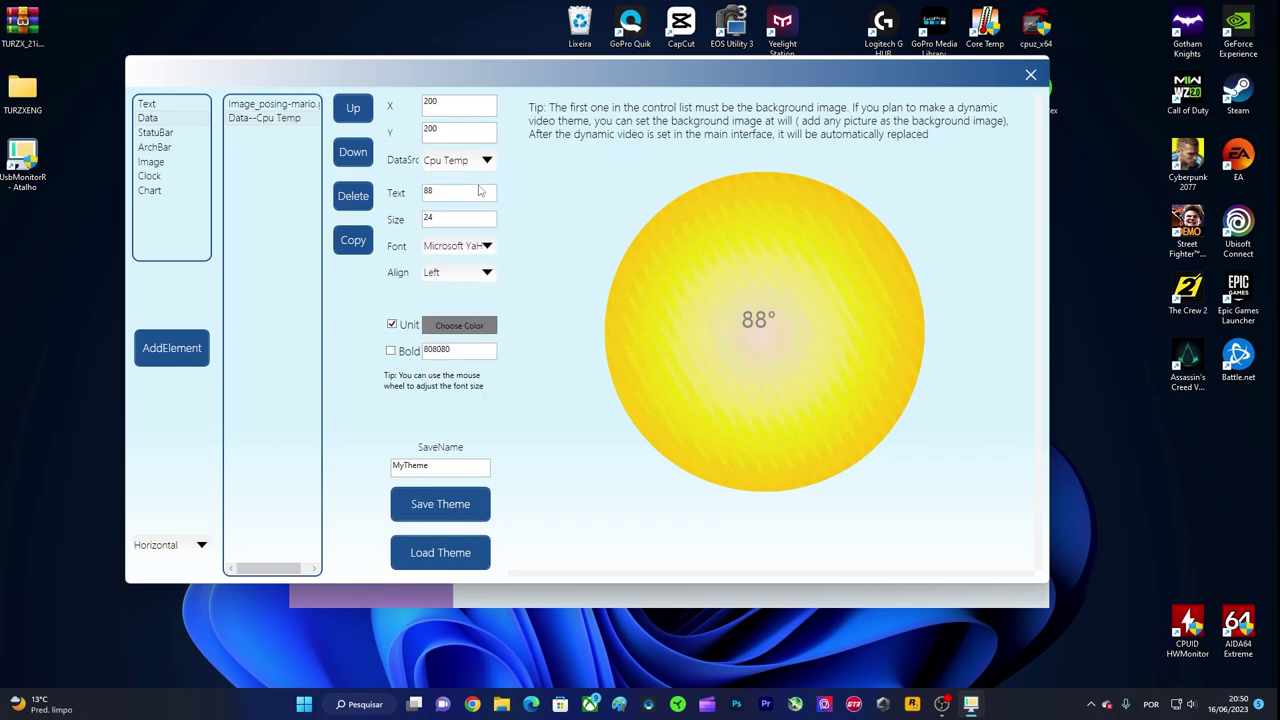
Resize the Cpu Temp reading to 56 and place it near the circle's left edge at about X 6, Y 197
scroll(752, 330, up, 20)
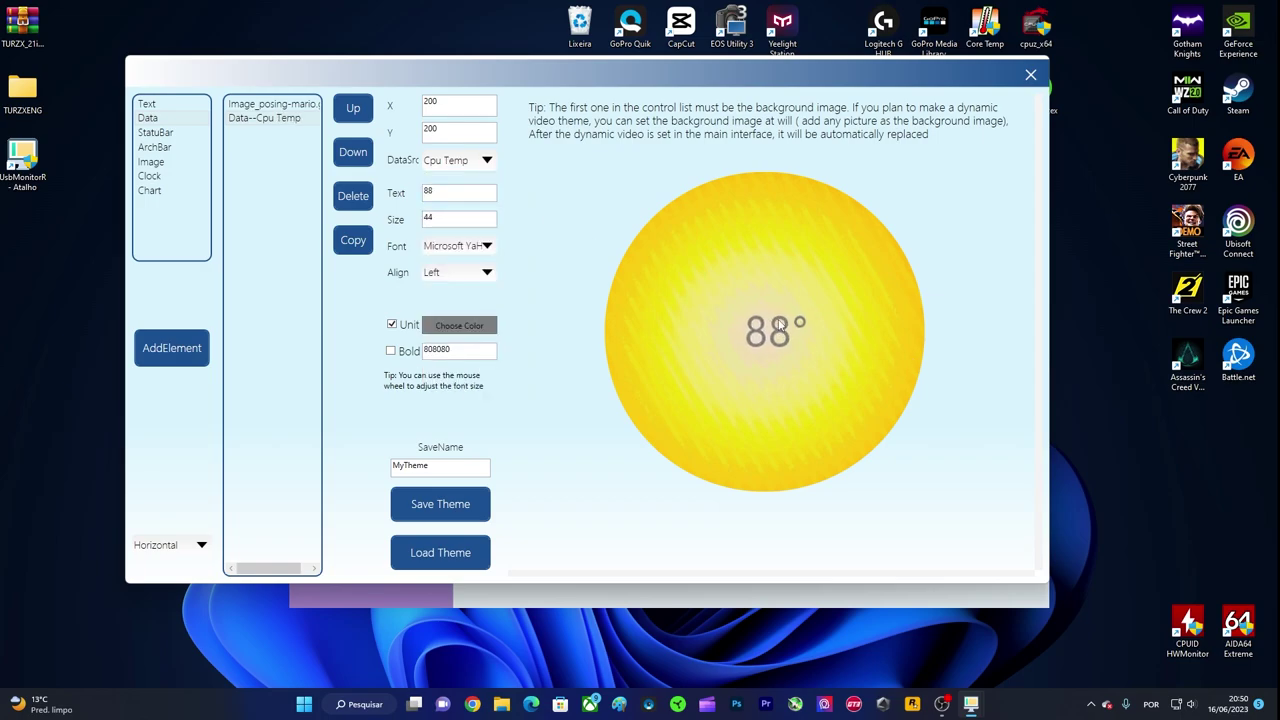
scroll(780, 310, down, 6)
drag(777, 294, 673, 341)
scroll(703, 345, down, 3)
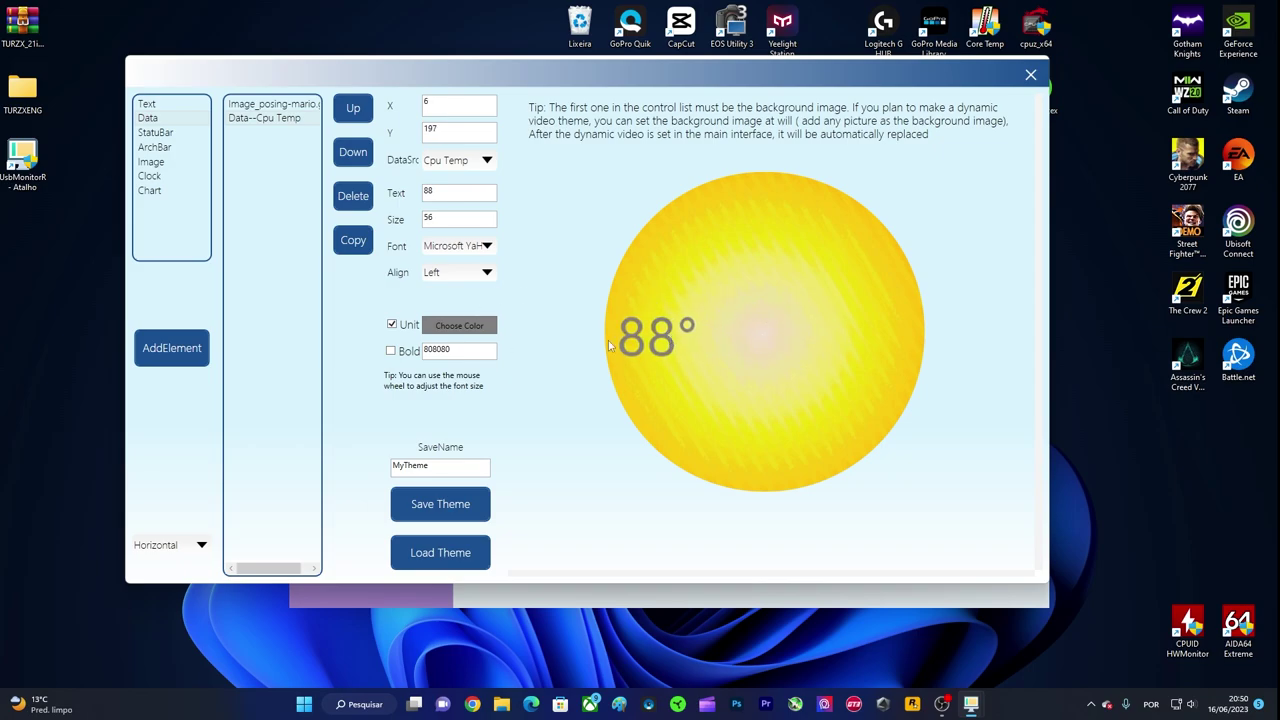
Colour the Cpu Temp reading white and shift it slightly to about X 8, Y 193
click(459, 325)
click(695, 324)
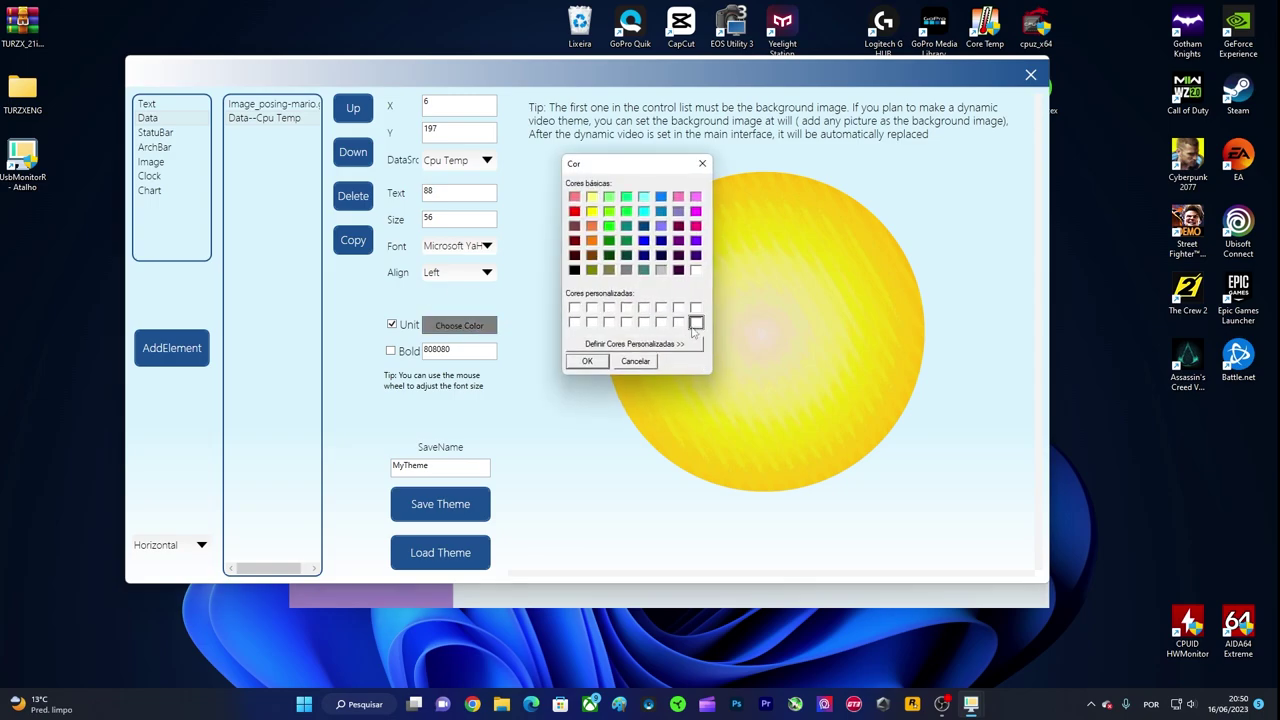
click(592, 362)
drag(667, 340, 669, 342)
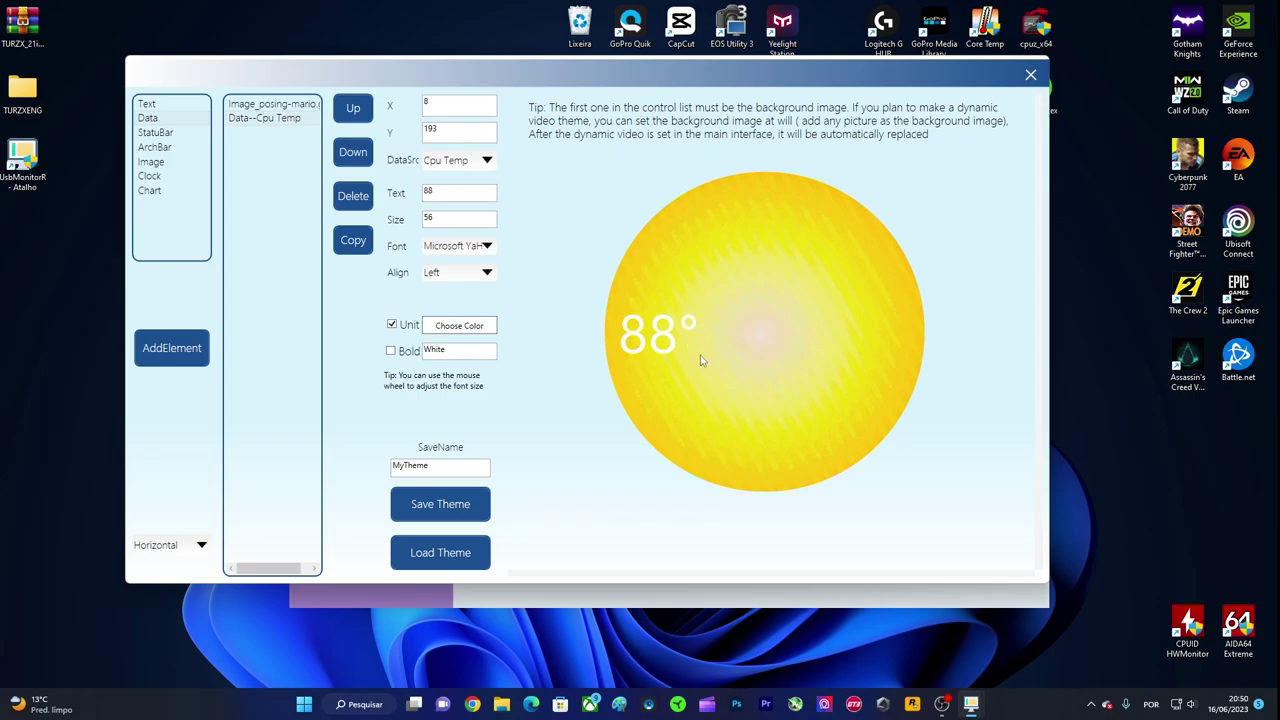
Add a Text element reading TEMP and place it just above the temperature reading at about X 22, Y 167
click(148, 107)
click(171, 347)
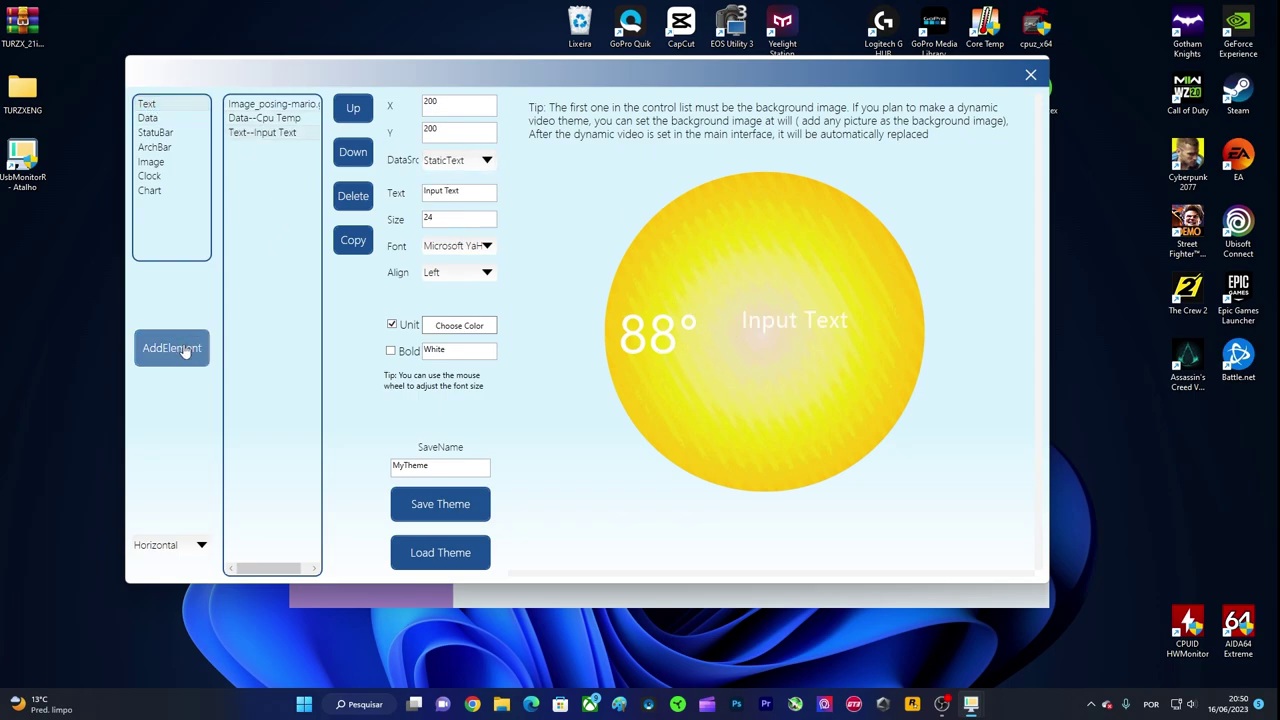
drag(804, 320, 650, 297)
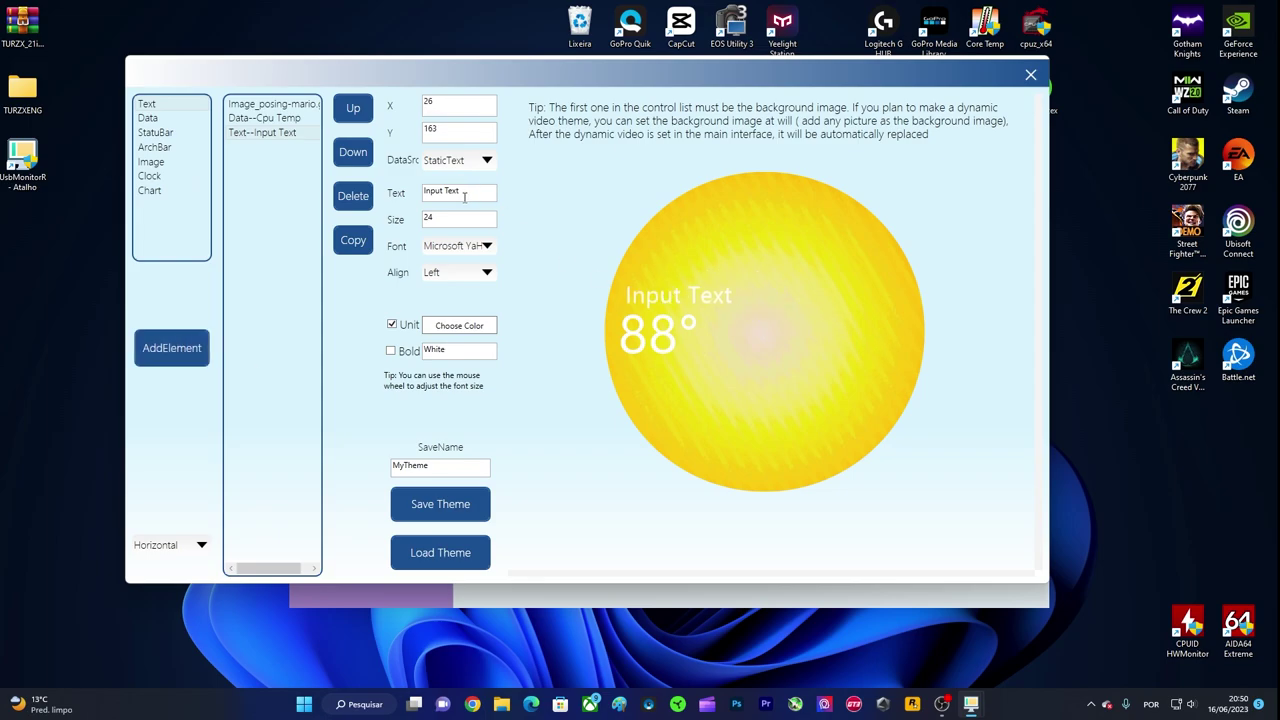
drag(468, 193, 415, 196)
text(TEMP)
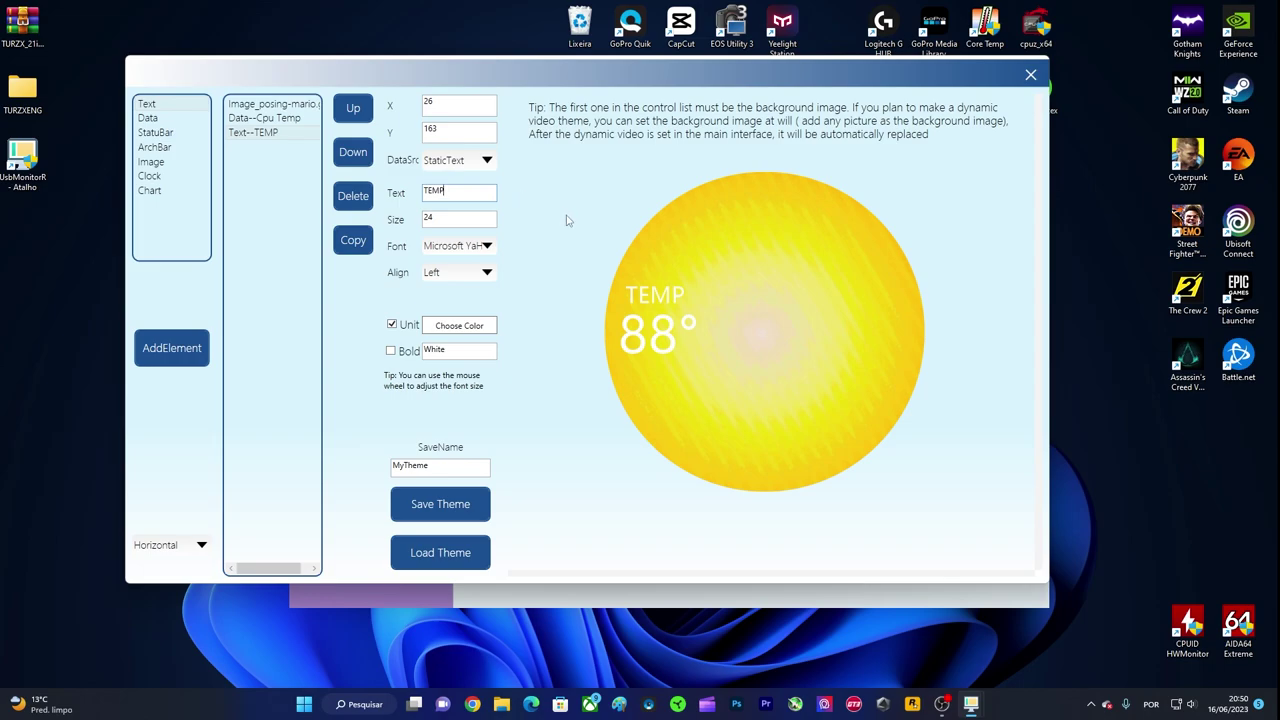
drag(670, 293, 675, 300)
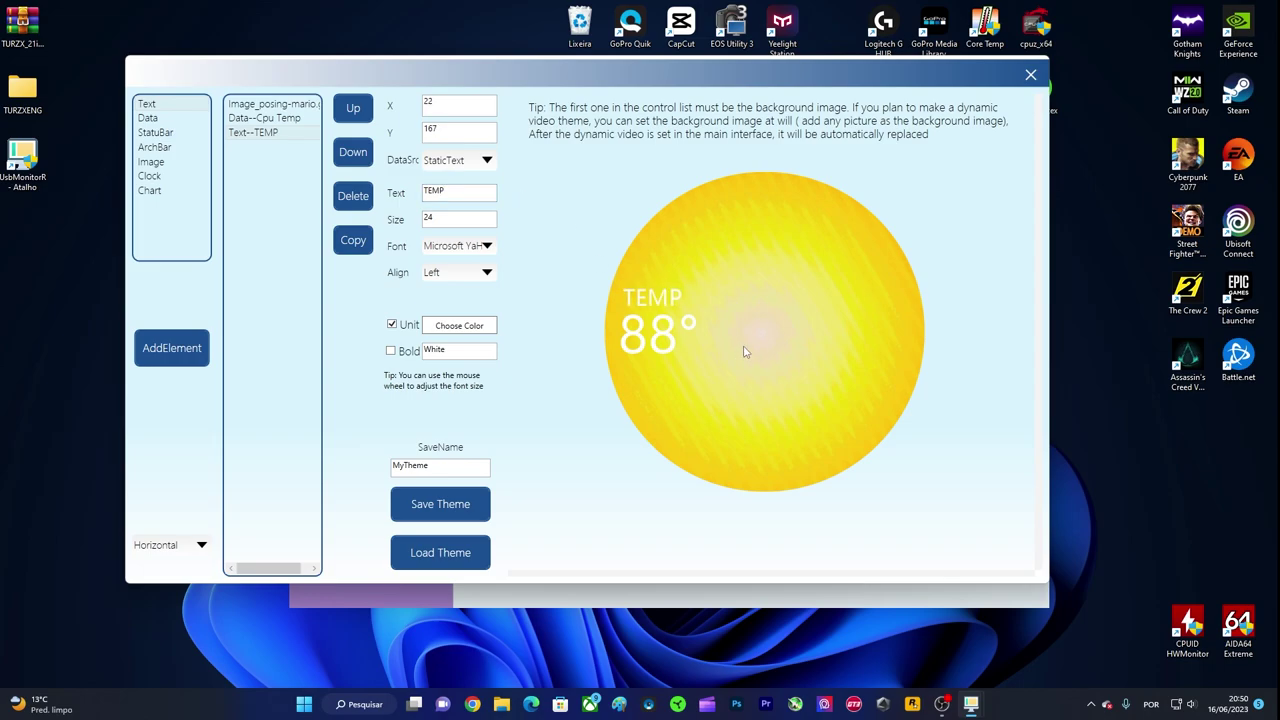
Add an FPS data element at size 40 and place it near the circle's right edge at about X 330, Y 200
click(167, 120)
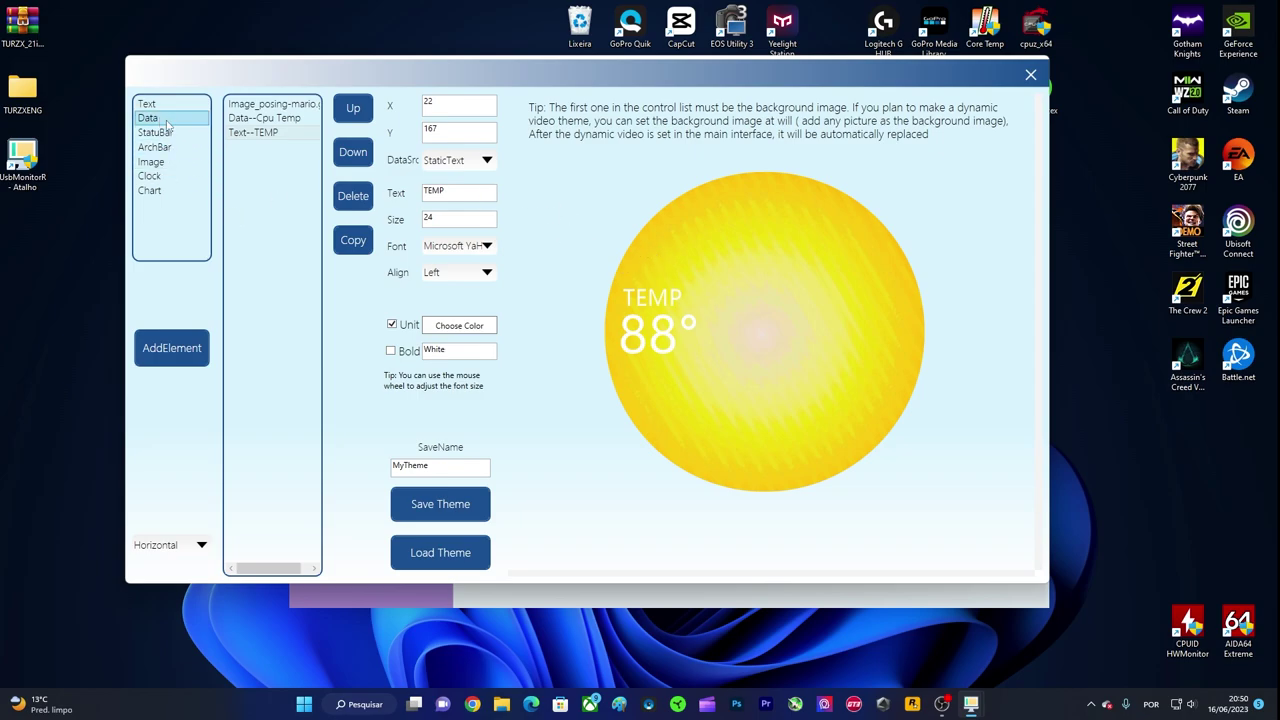
click(171, 348)
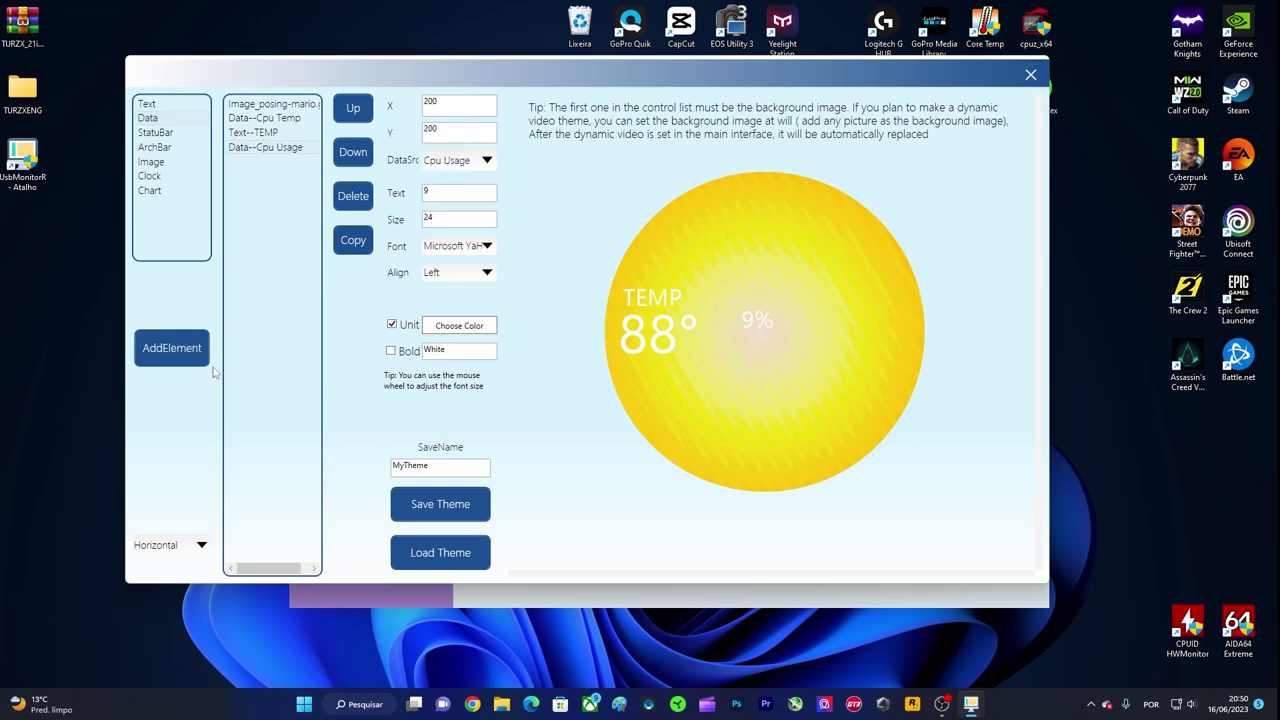
click(487, 161)
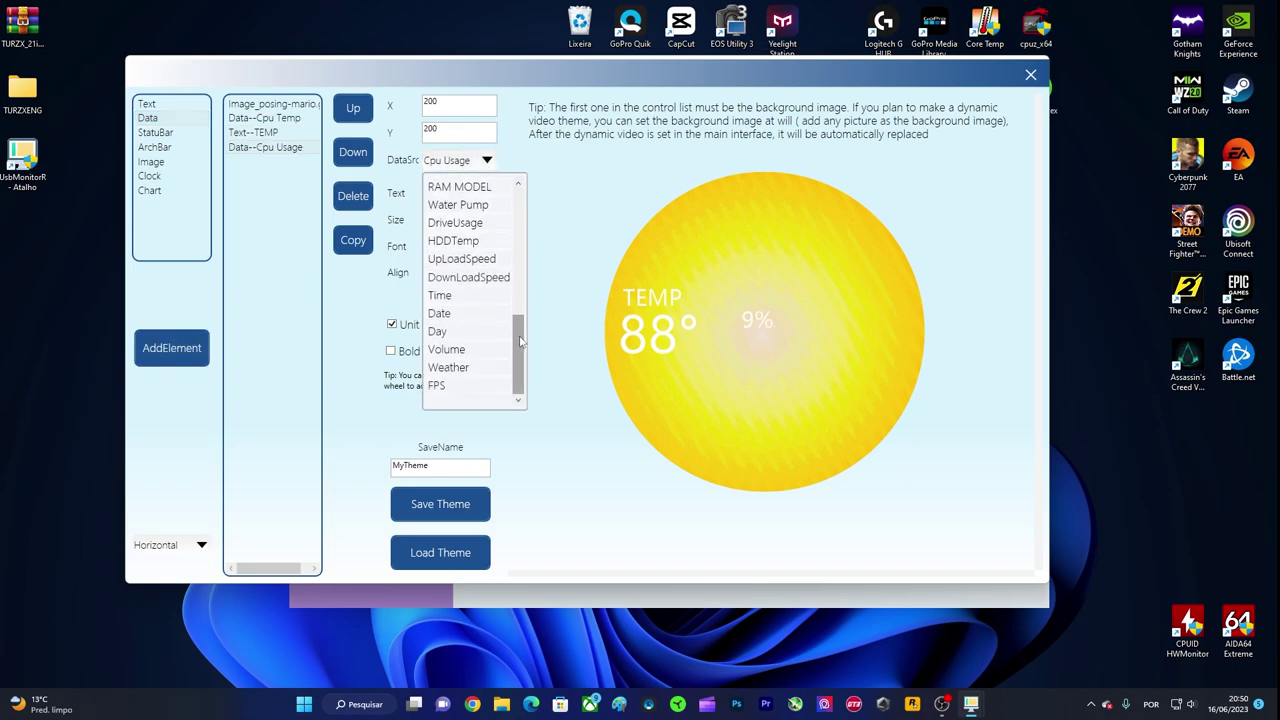
click(461, 388)
drag(772, 325, 845, 337)
scroll(845, 337, up, 8)
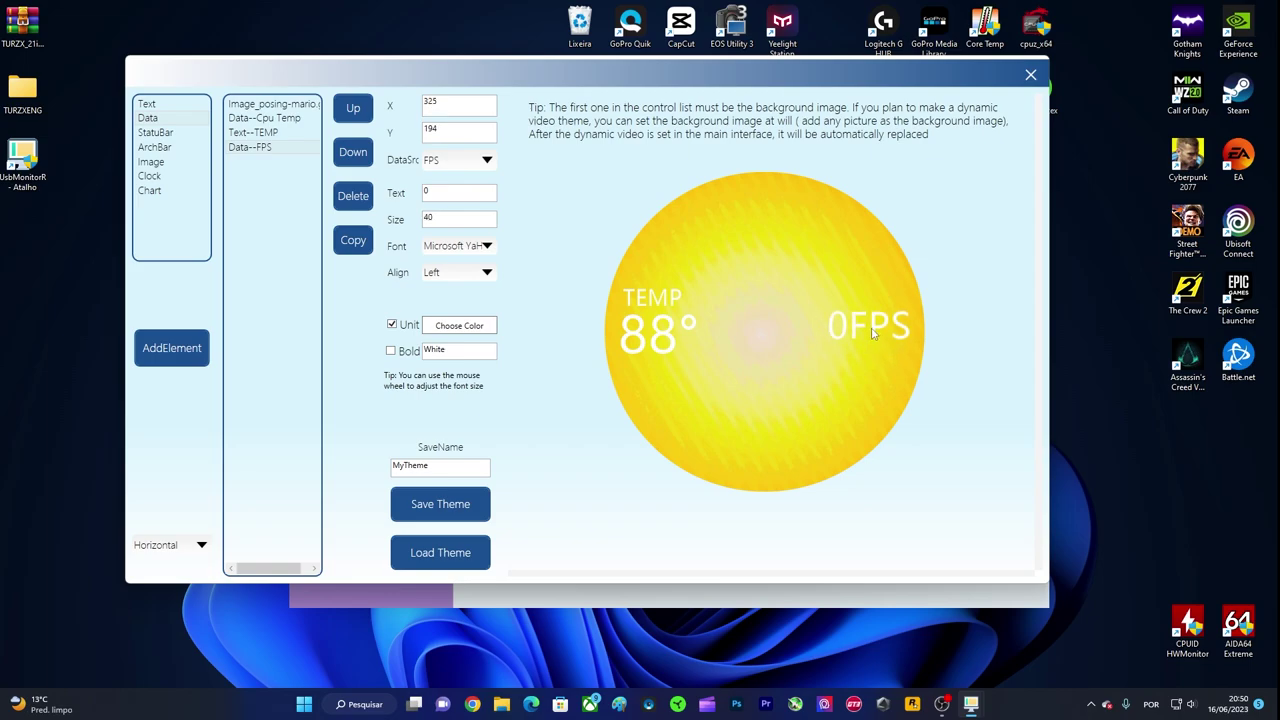
drag(874, 333, 876, 339)
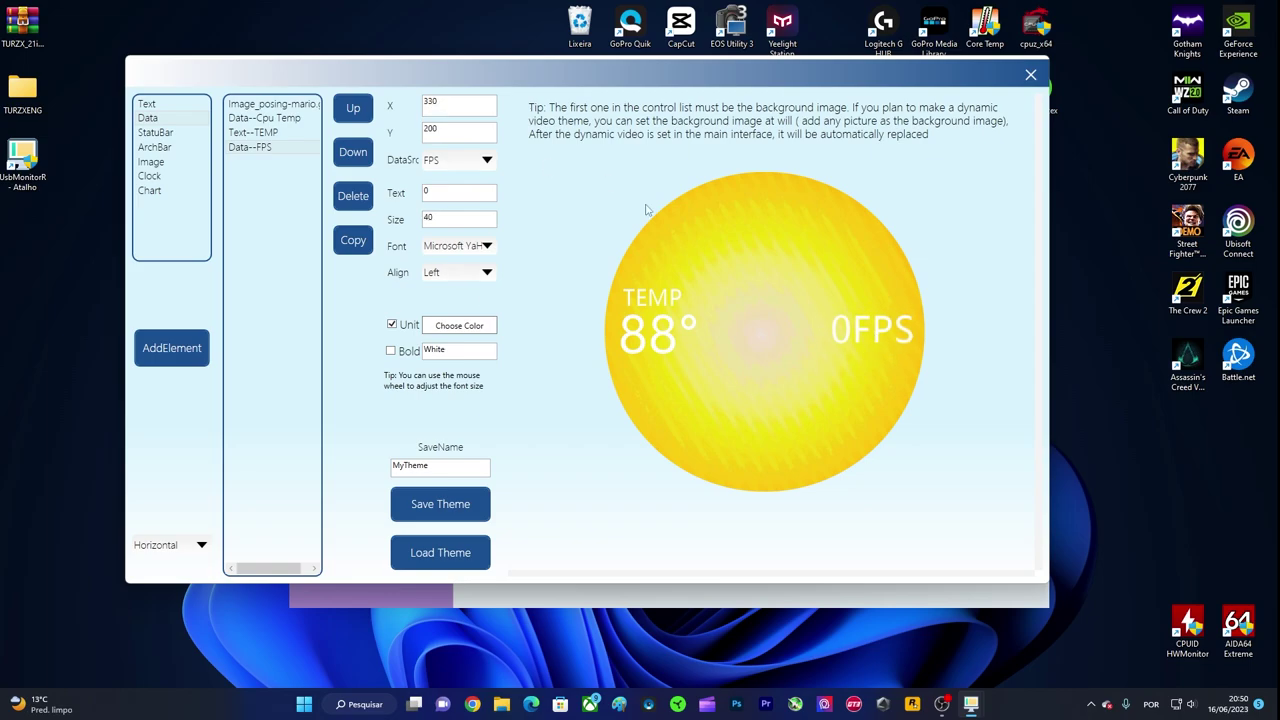
Change the FPS element's colour to red
click(459, 325)
click(574, 211)
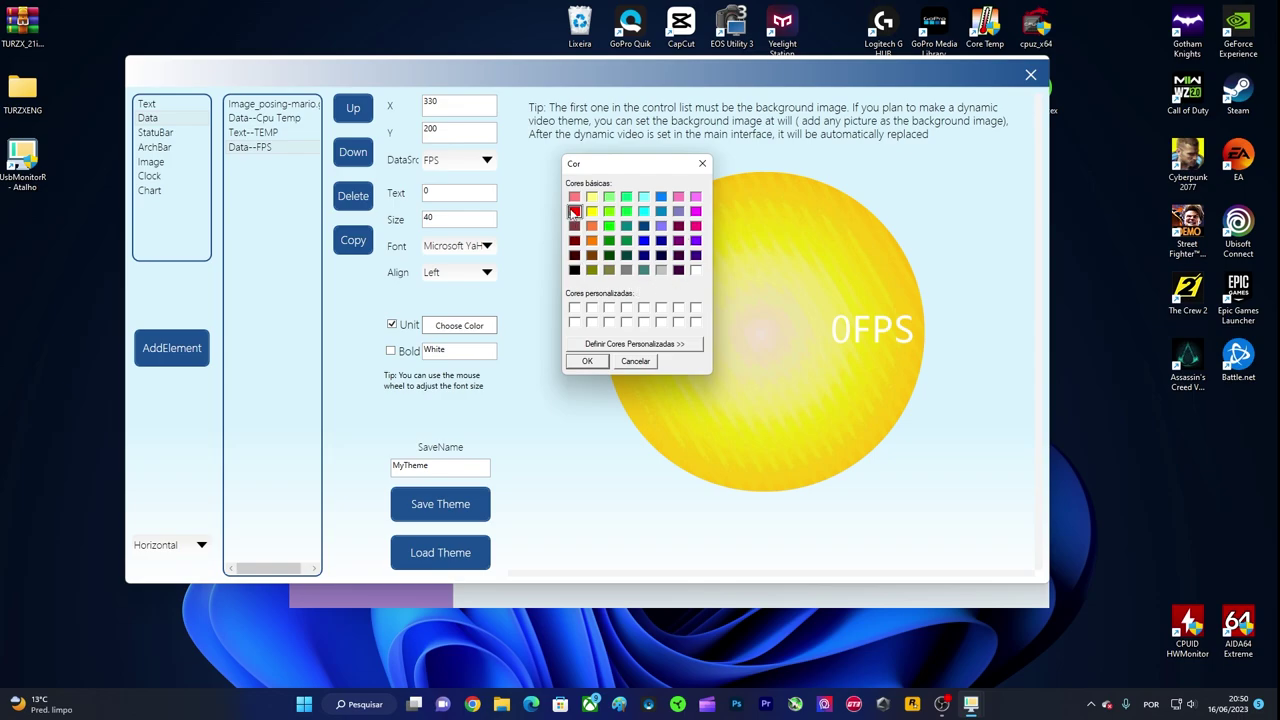
click(587, 361)
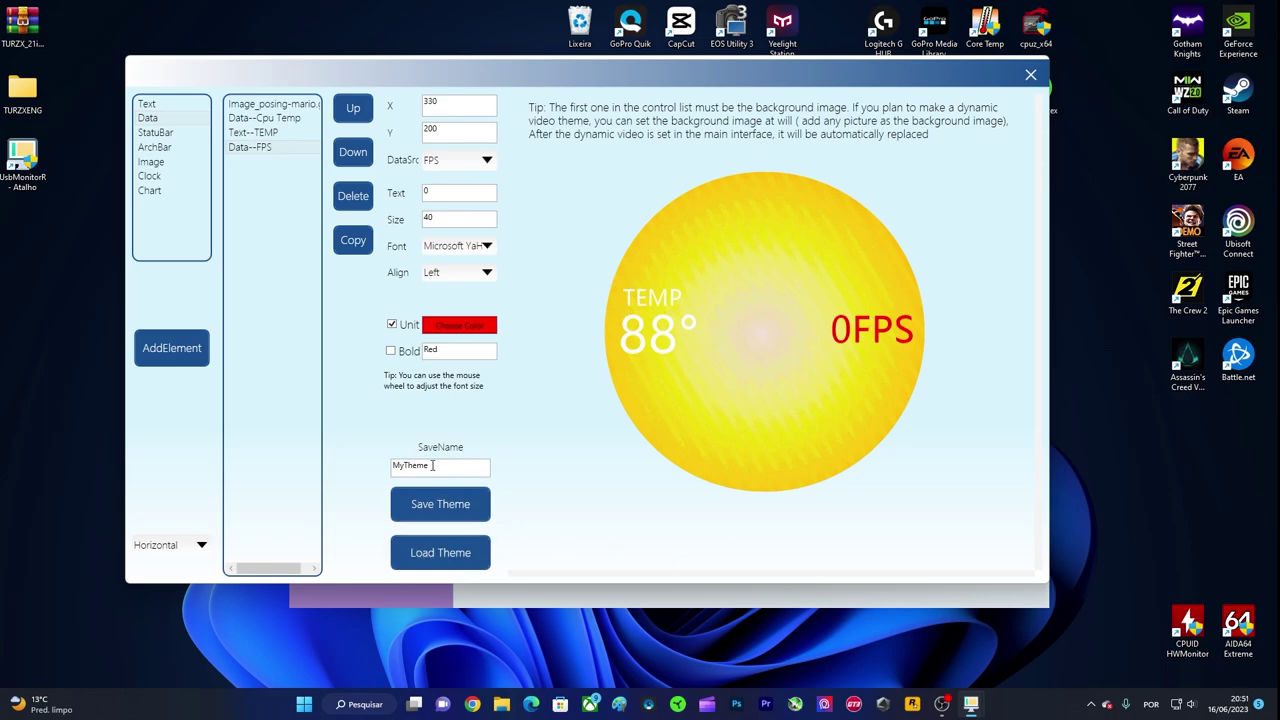
Save the theme under the name MARIO and dismiss the notification
drag(432, 466, 381, 469)
key(BackSpace)
click(446, 511)
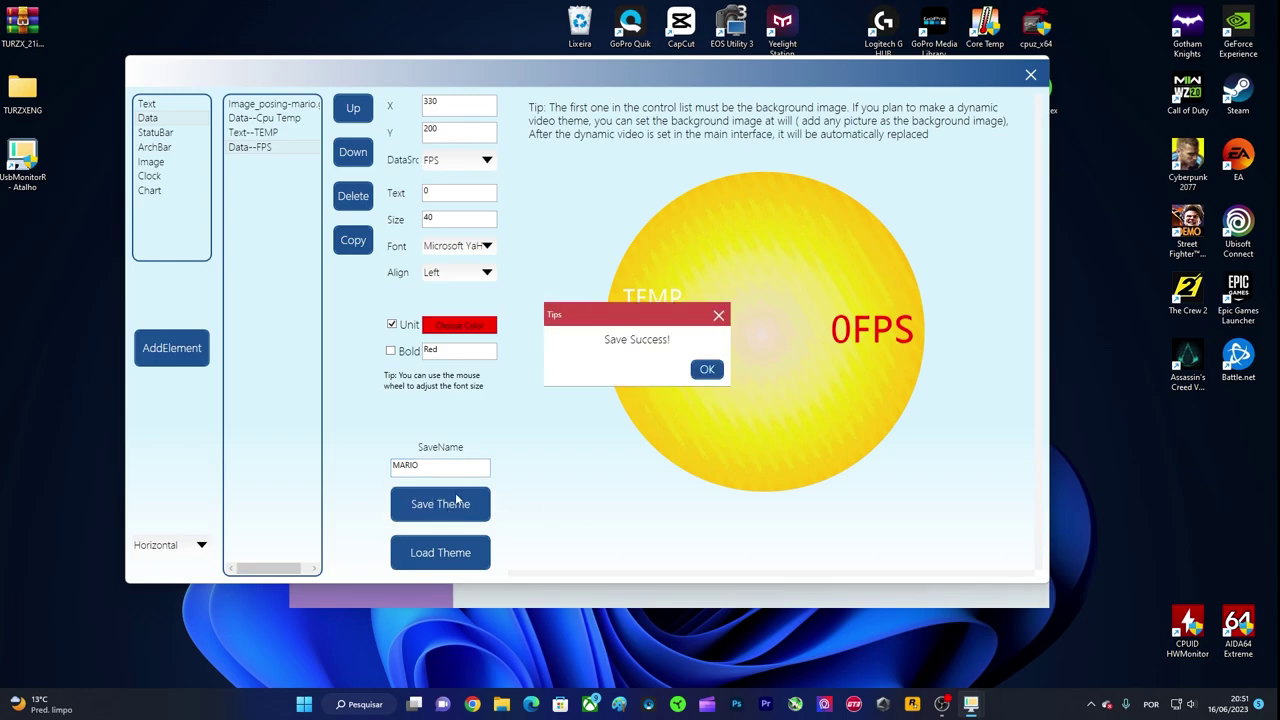
click(706, 370)
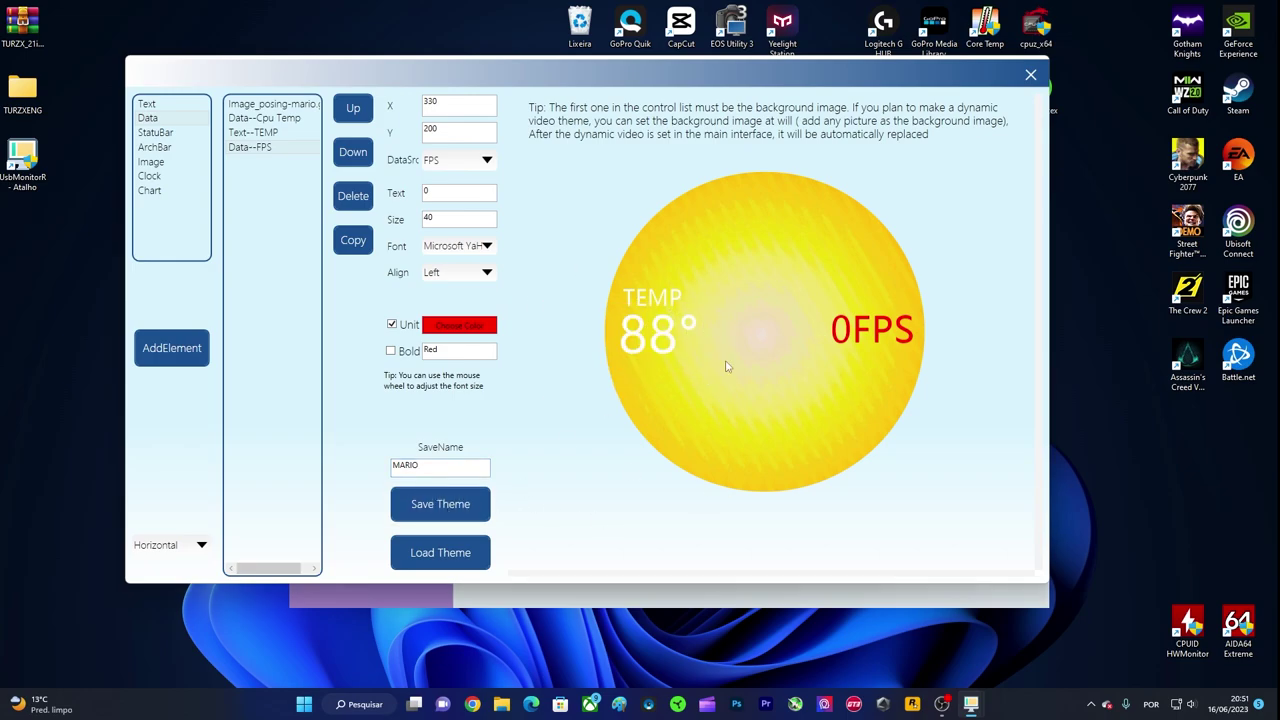
Try a Cpu Usage StatuBar low in the circle and an ArchBar around its centre, and delete both elements
click(158, 135)
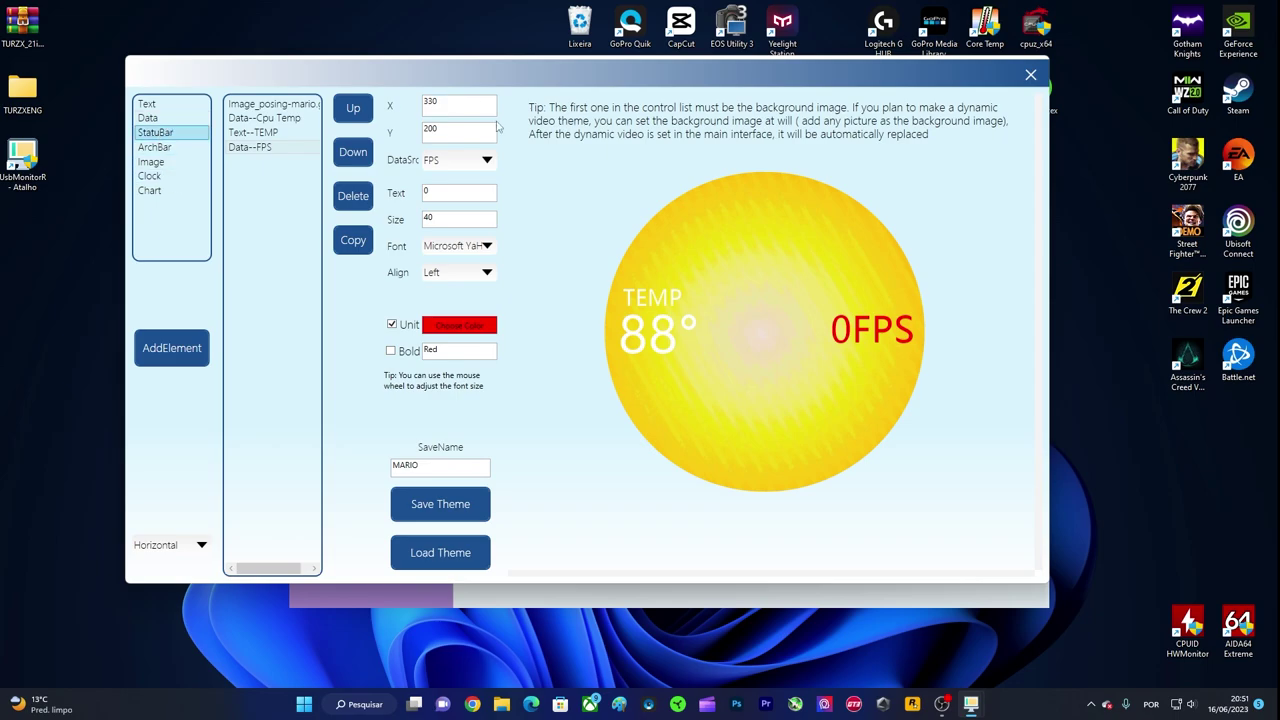
click(188, 348)
drag(794, 316, 762, 436)
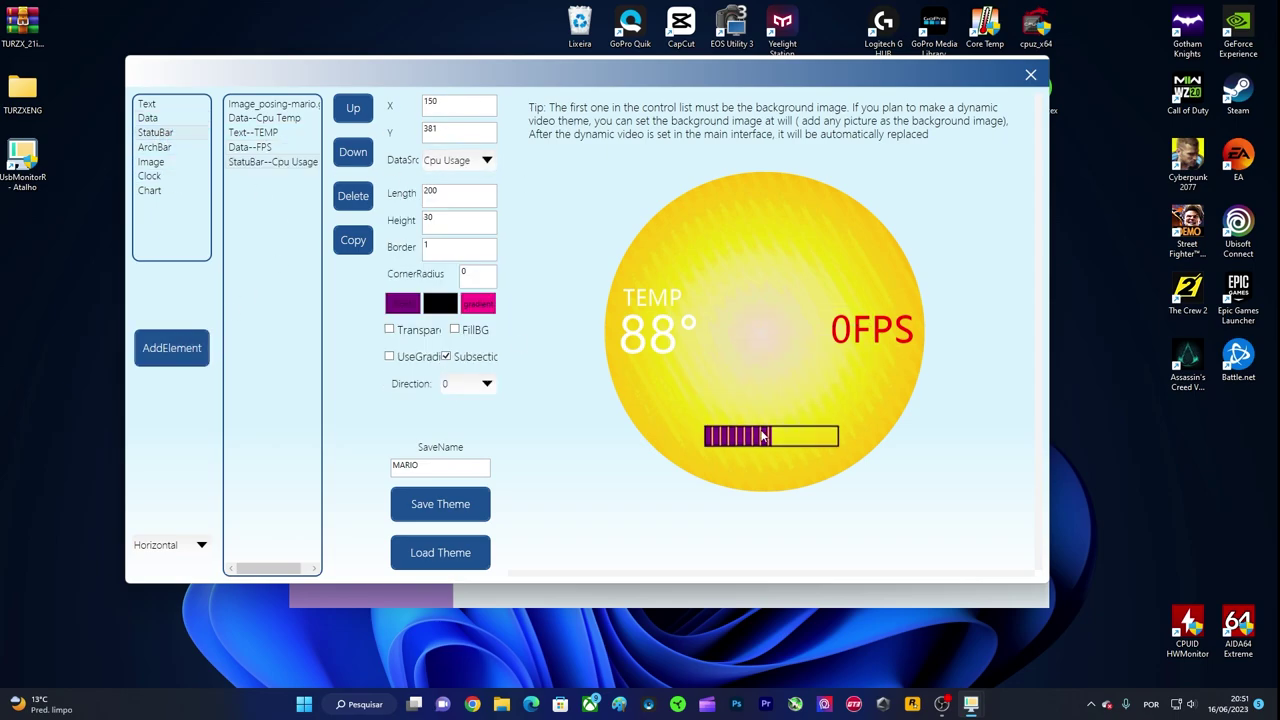
click(155, 147)
click(170, 348)
drag(760, 361, 748, 310)
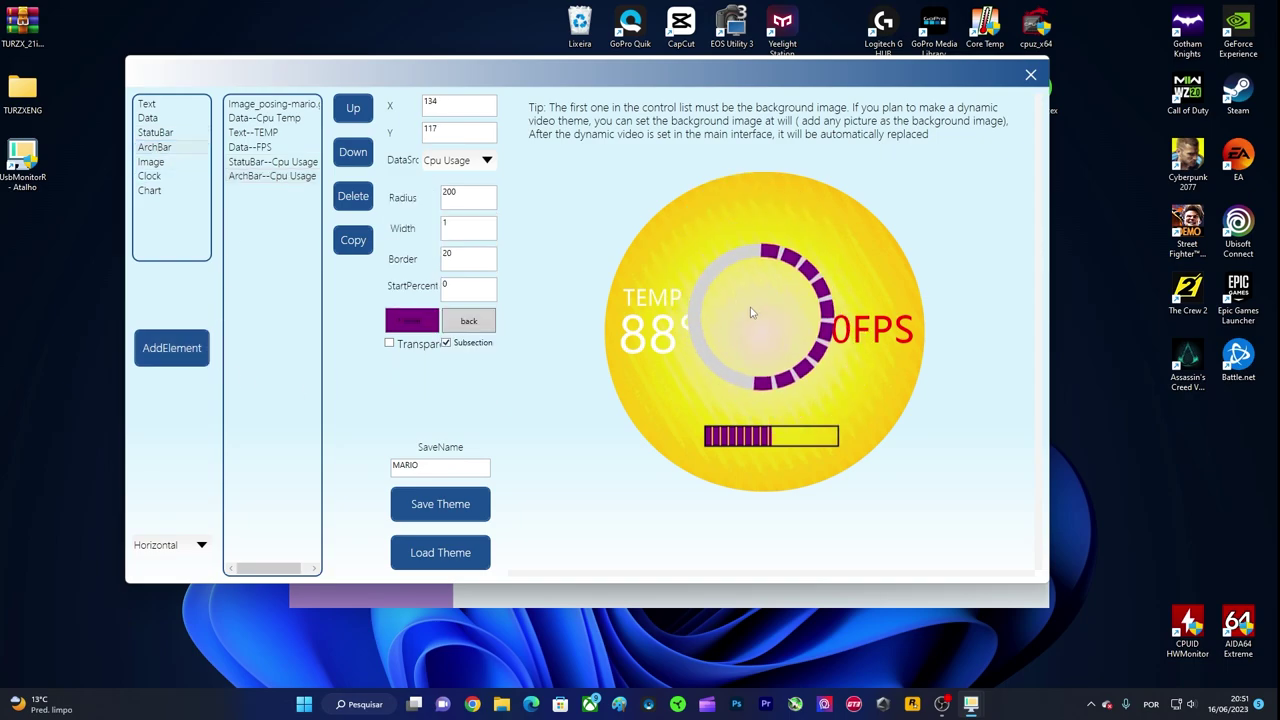
click(357, 199)
click(357, 199)
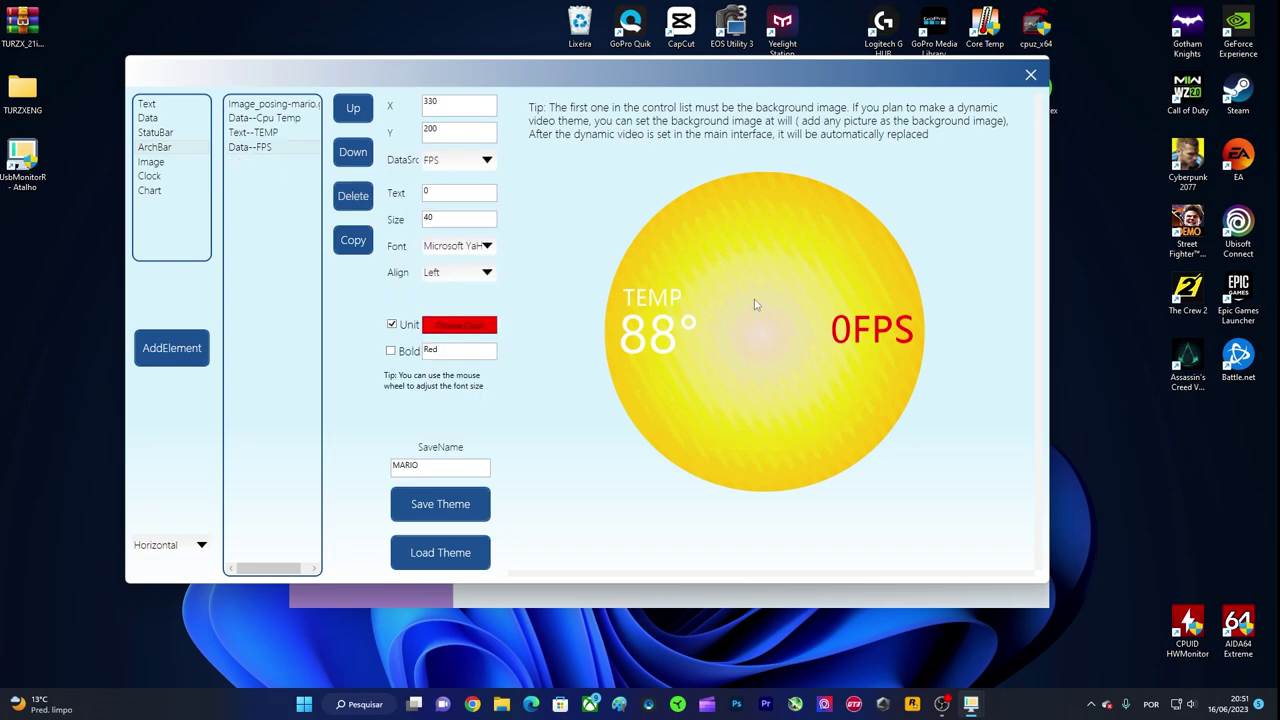
Save the MARIO theme again and dismiss the notification
click(425, 506)
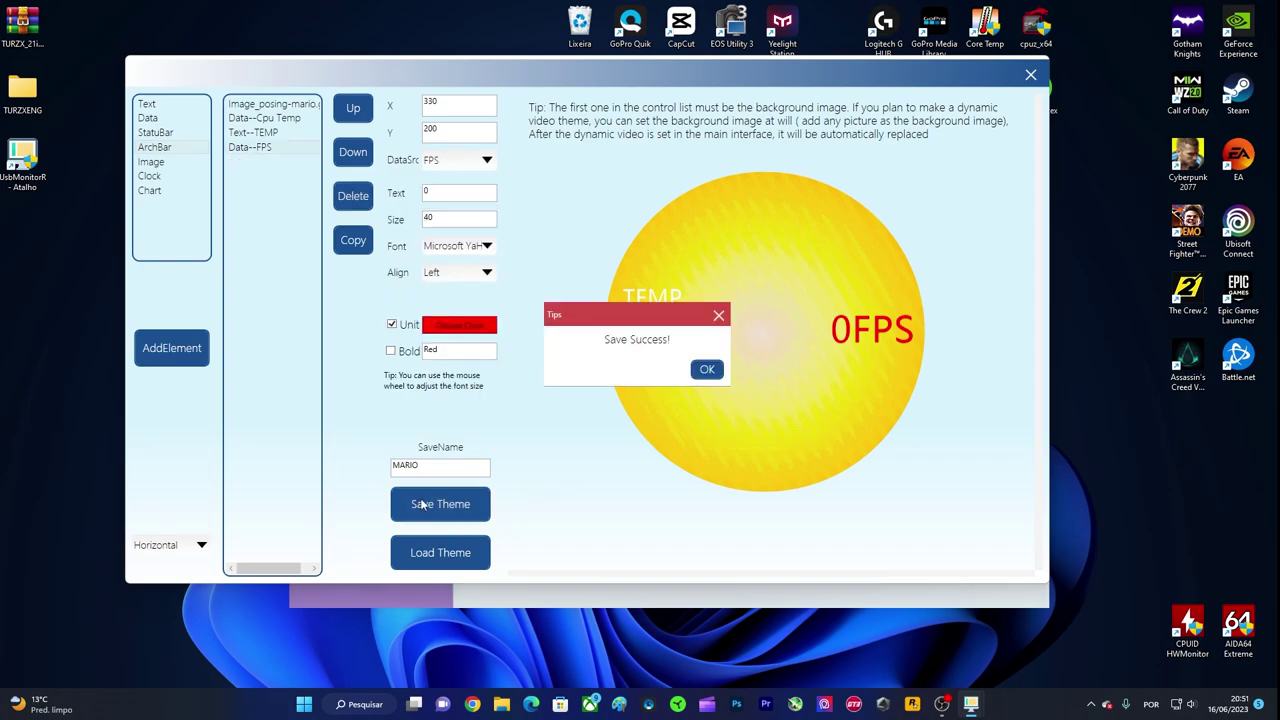
click(707, 369)
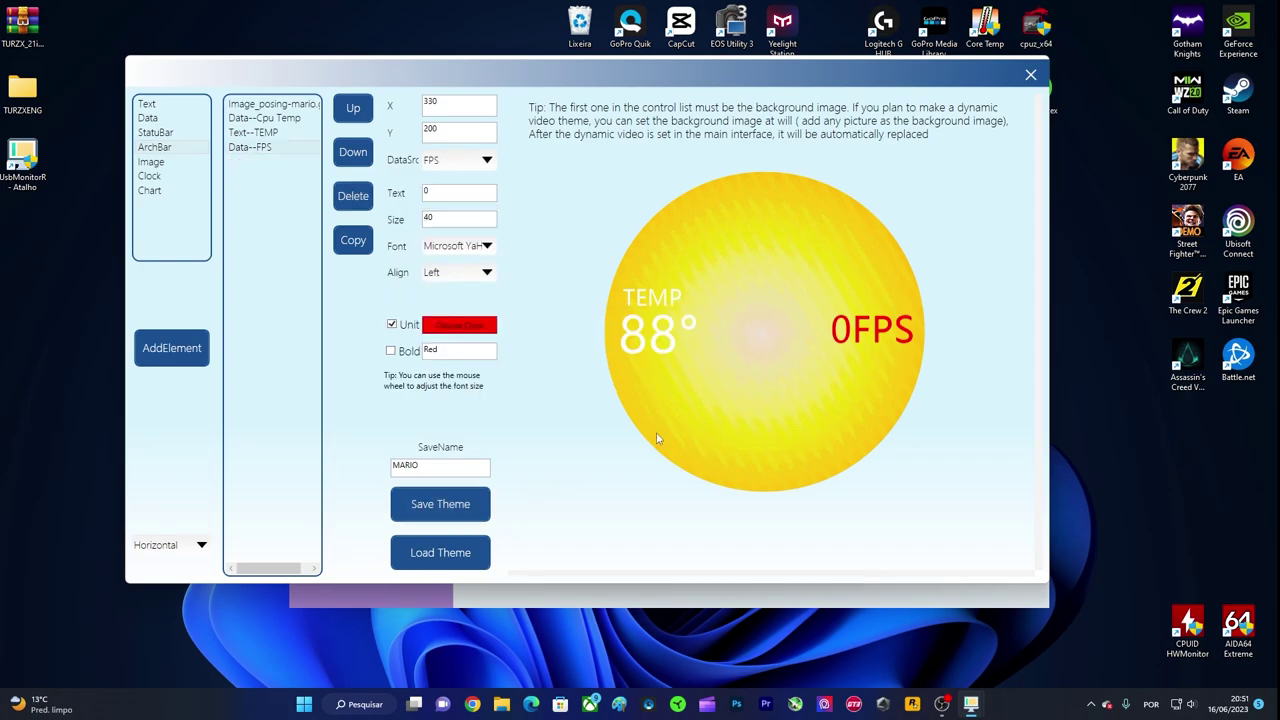
Close the theme editor and stop the theme running on the device
click(1031, 74)
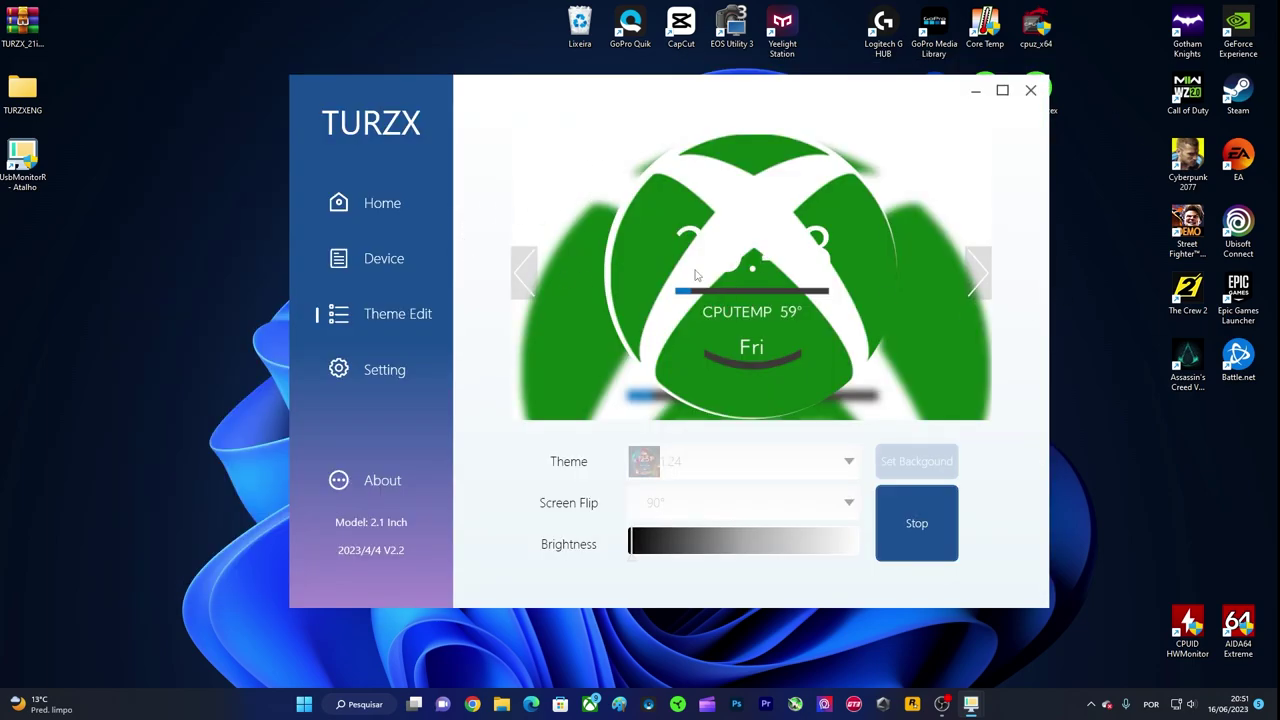
click(978, 276)
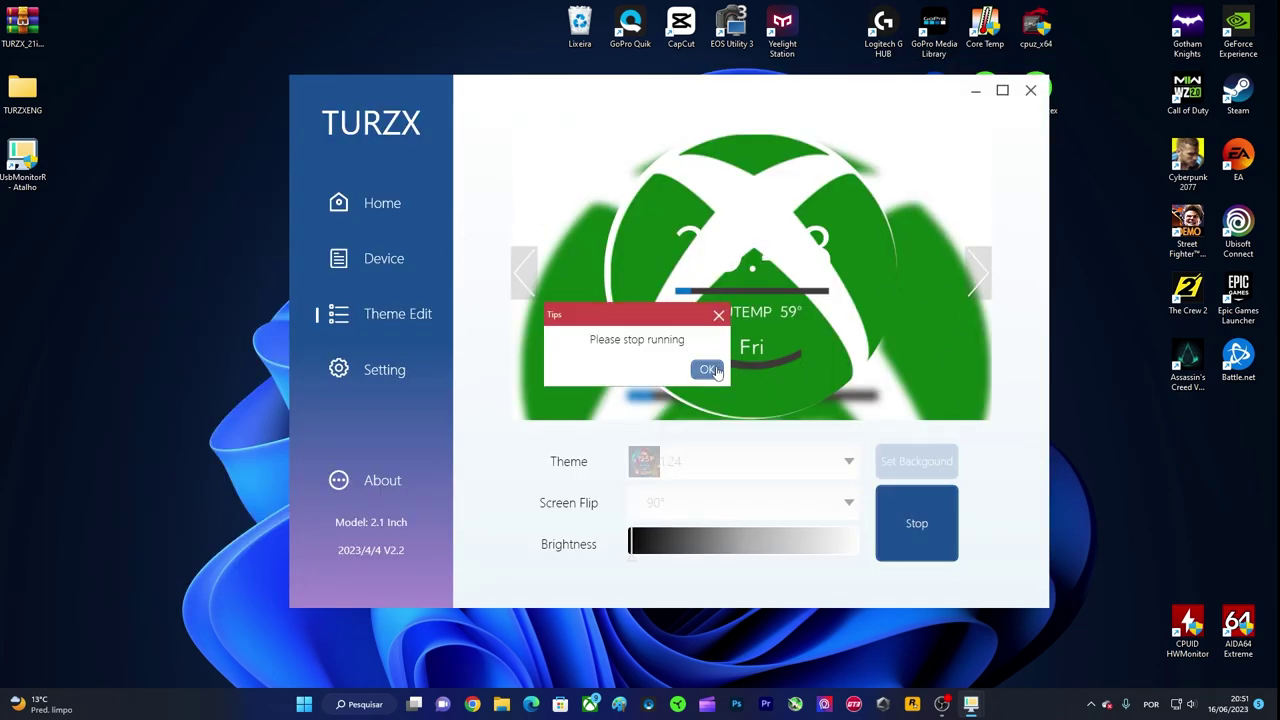
click(707, 369)
click(910, 535)
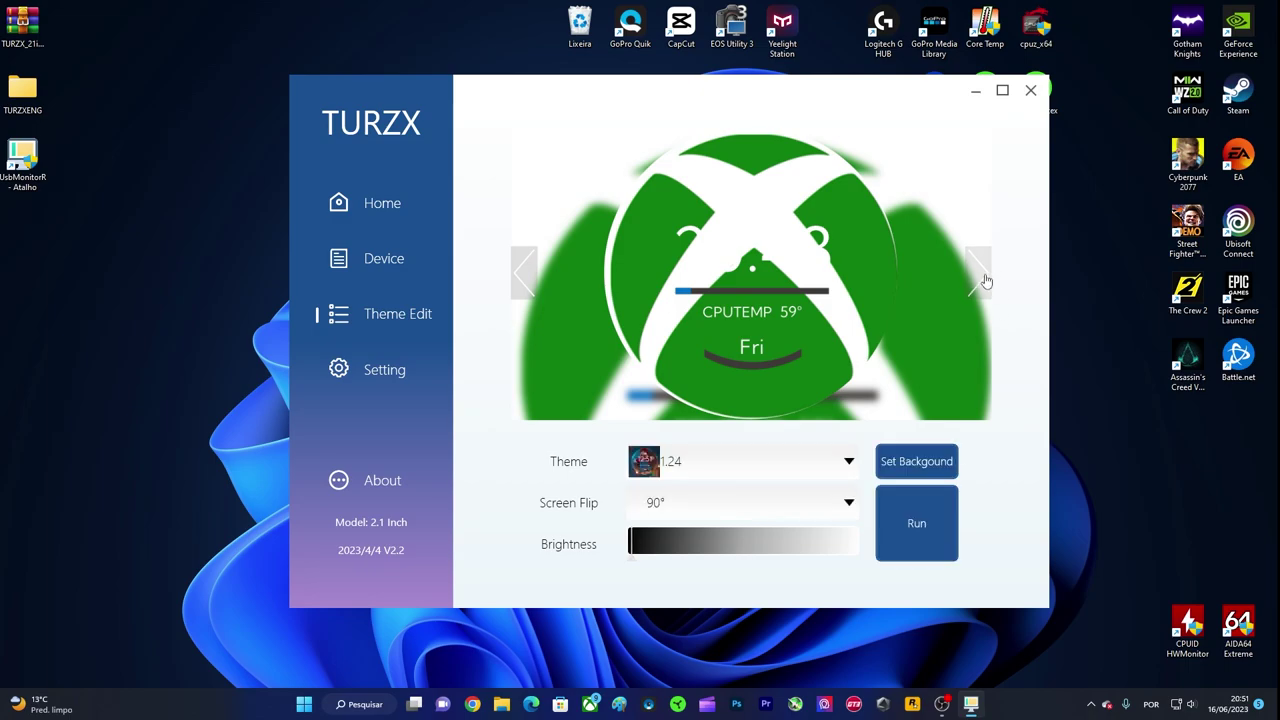
Browse through the available themes for the saved MARIO theme
click(984, 280)
click(984, 280)
click(984, 280)
click(983, 280)
click(983, 280)
click(983, 280)
click(982, 278)
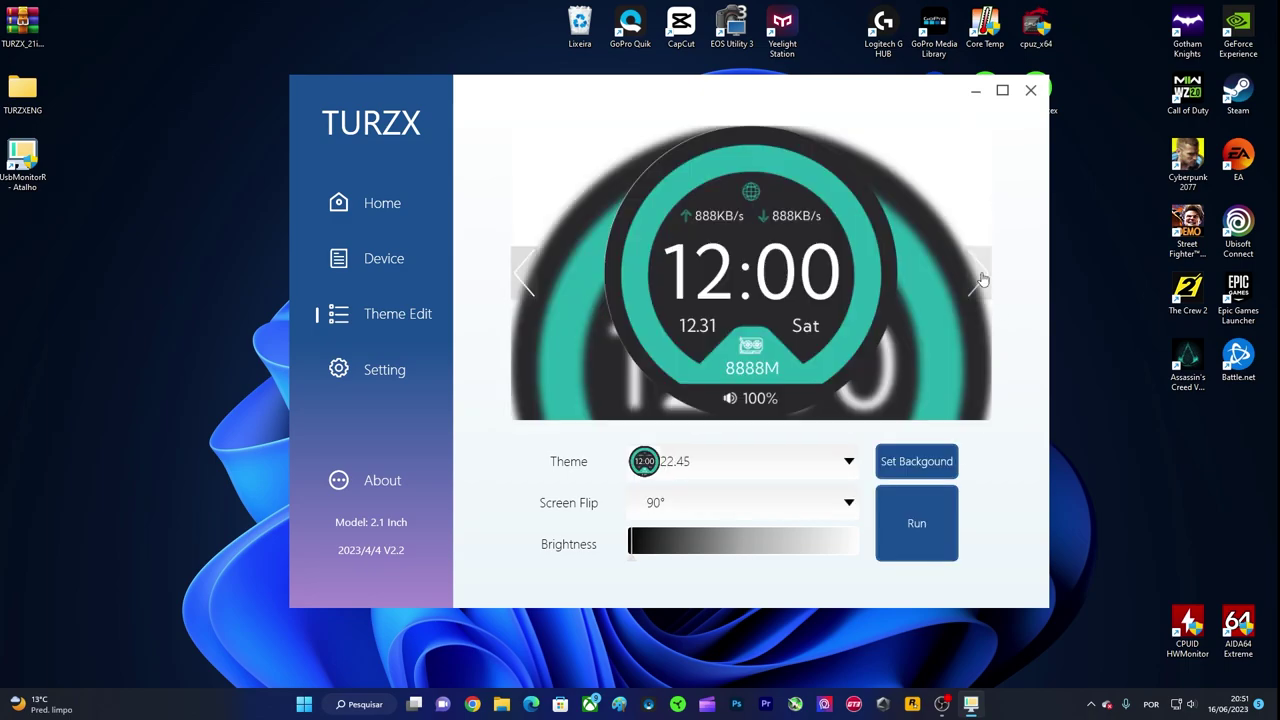
click(982, 278)
click(982, 278)
click(982, 278)
click(982, 278)
click(982, 278)
click(982, 278)
click(982, 278)
Close the TURZX window, exit the program completely and start it again
click(1030, 90)
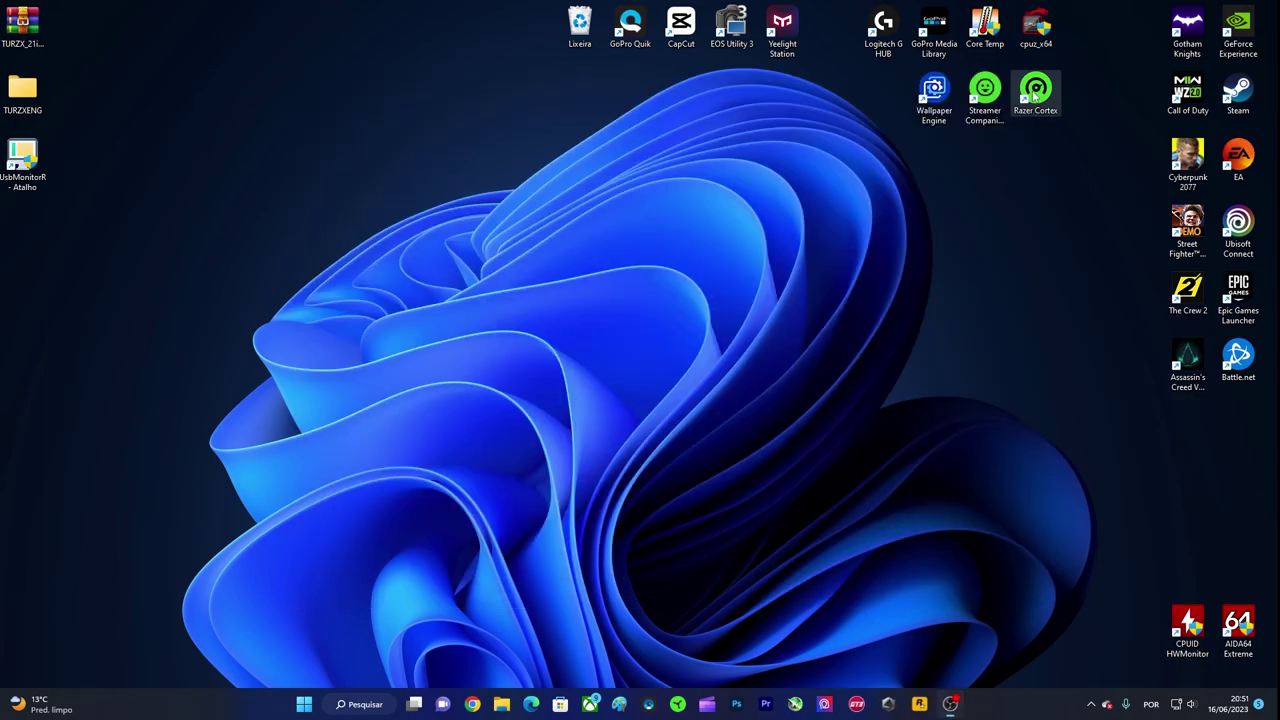
click(1091, 704)
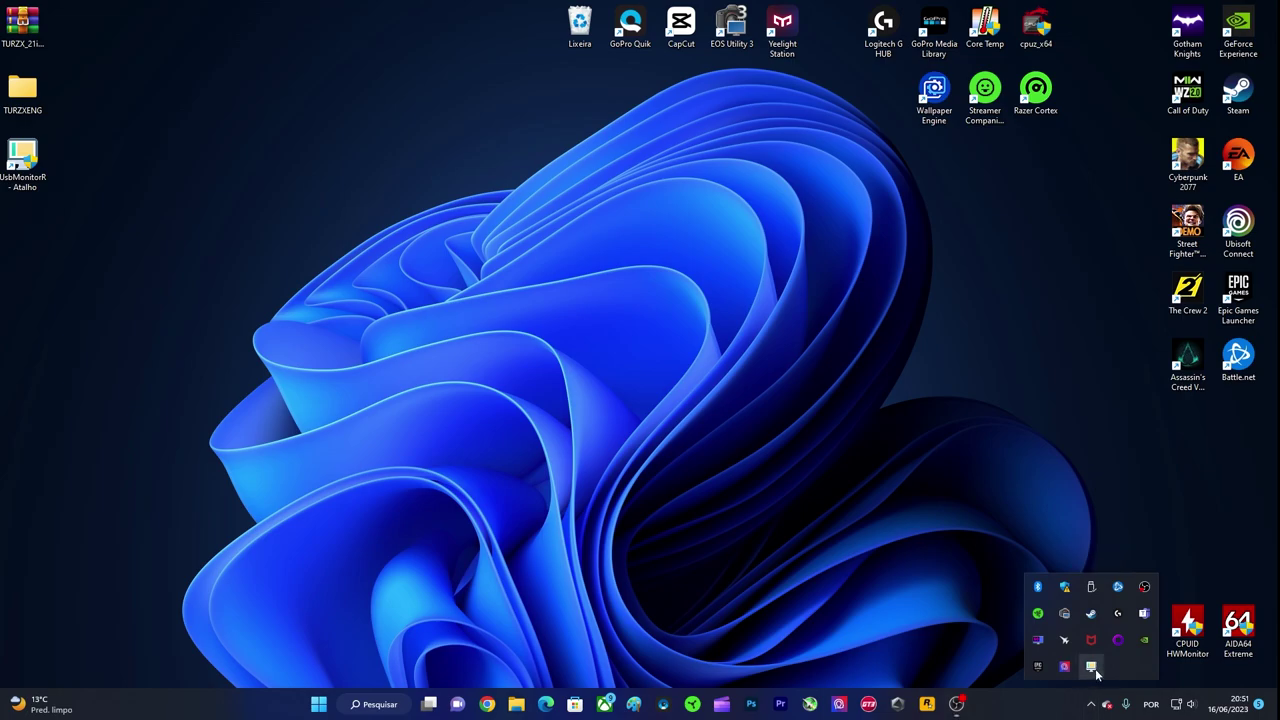
right_click(1096, 674)
click(977, 646)
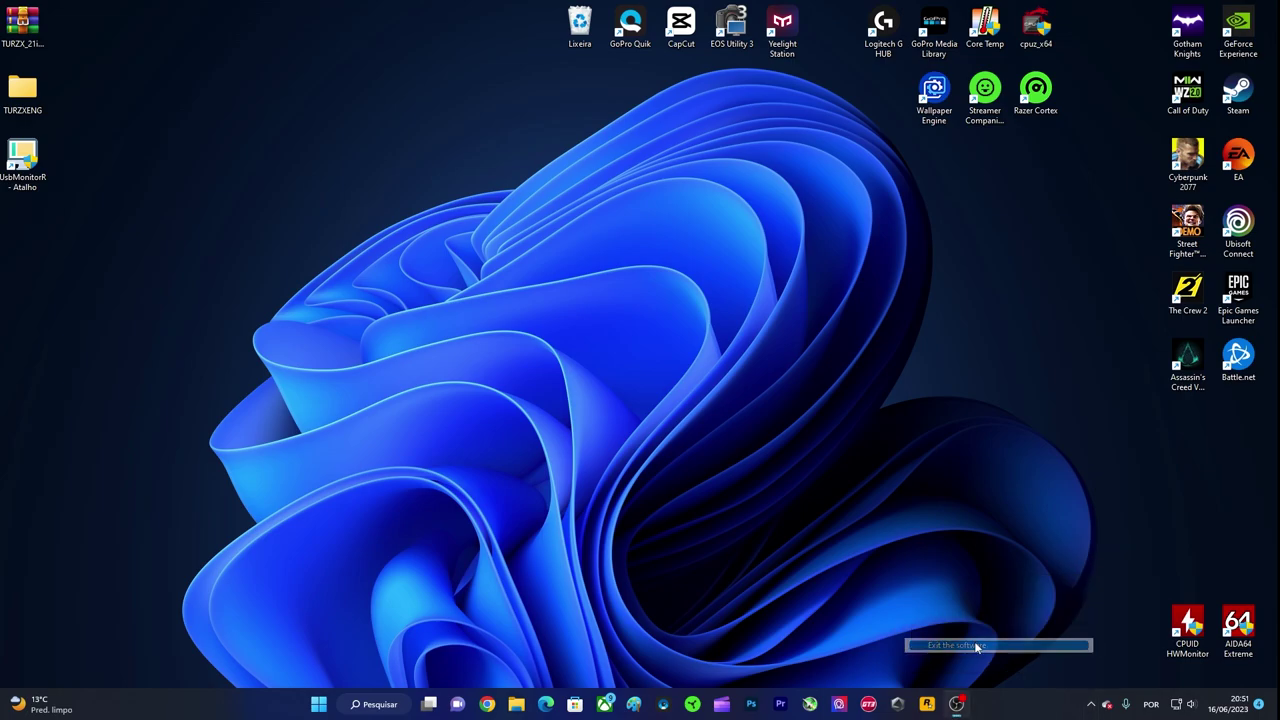
double_click(24, 162)
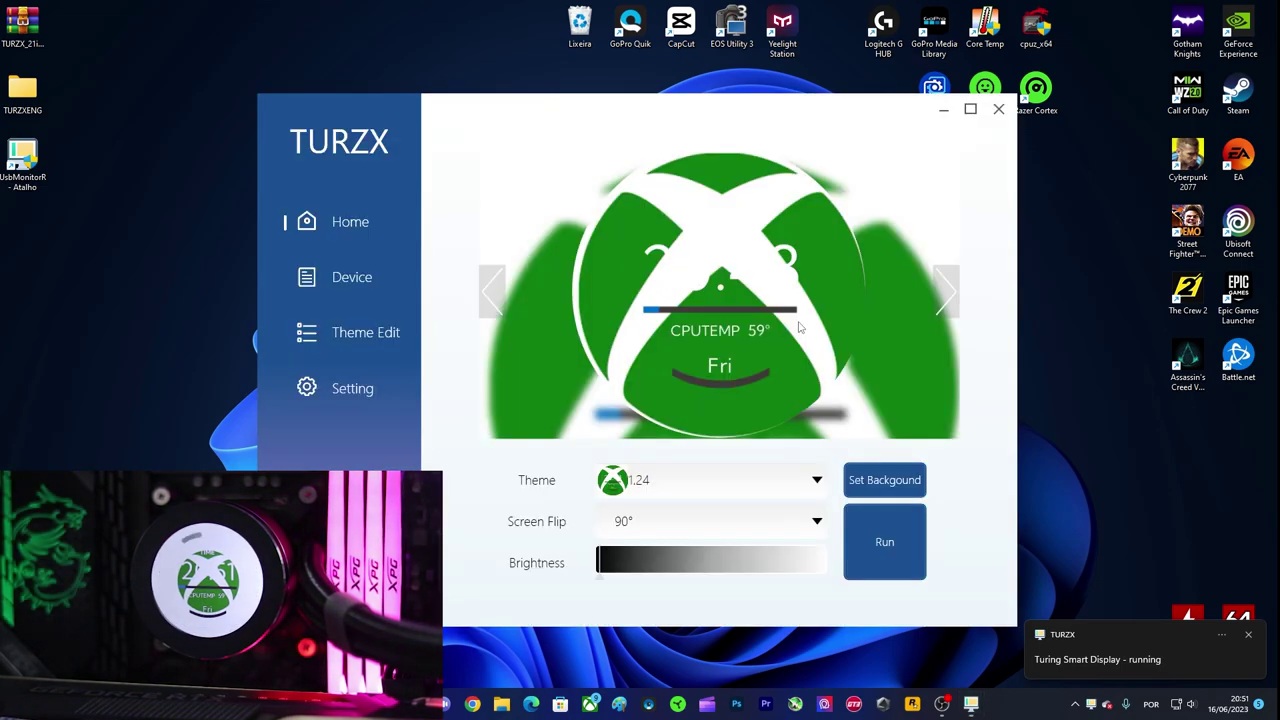
Advance through the theme previews to 35.MARIO and run it on the device
click(944, 294)
click(944, 294)
click(944, 295)
click(944, 294)
click(944, 294)
click(944, 294)
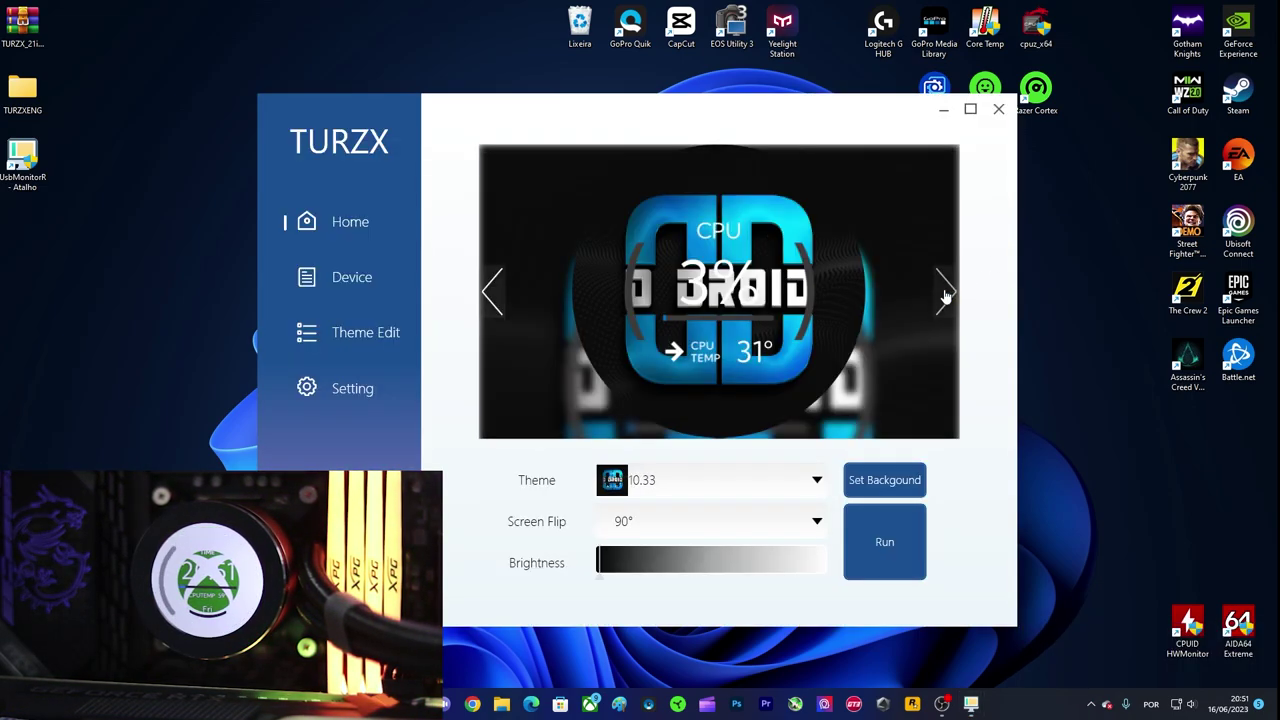
click(944, 294)
click(944, 294)
click(944, 294)
click(944, 294)
click(944, 294)
click(944, 294)
click(944, 294)
click(944, 294)
click(944, 294)
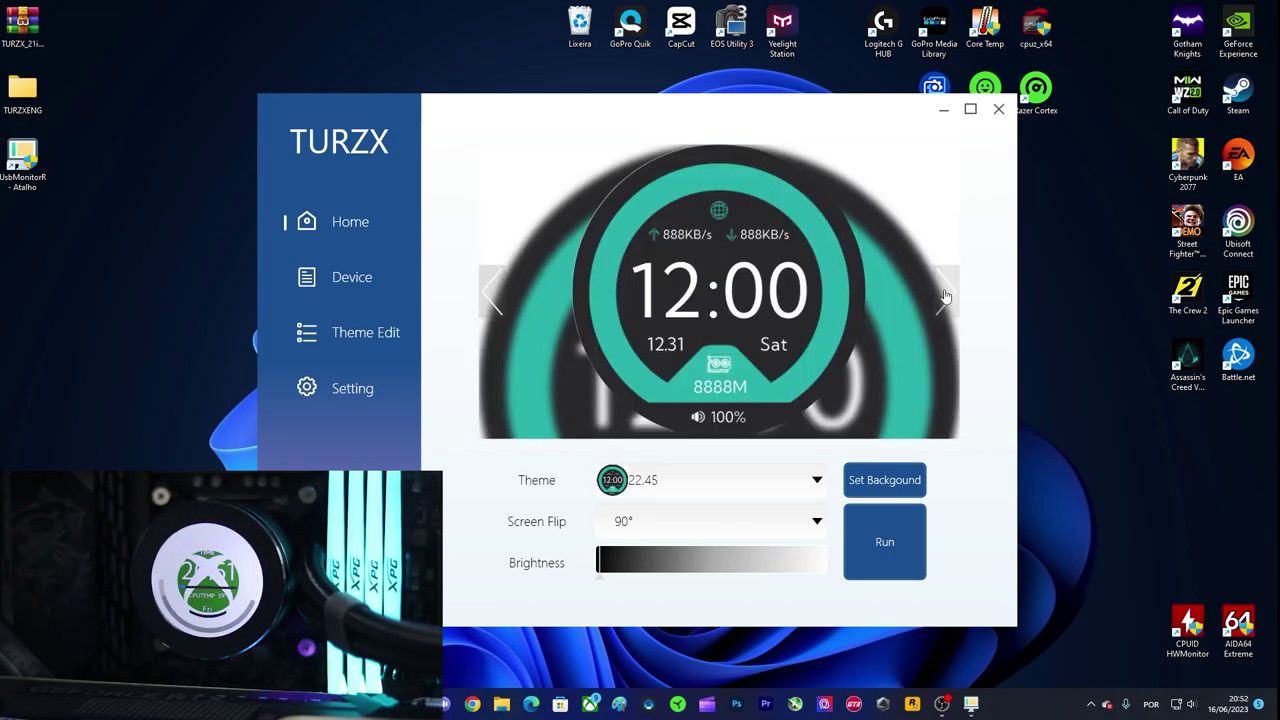
click(944, 294)
click(944, 294)
click(944, 294)
click(944, 294)
click(944, 294)
click(944, 294)
click(944, 294)
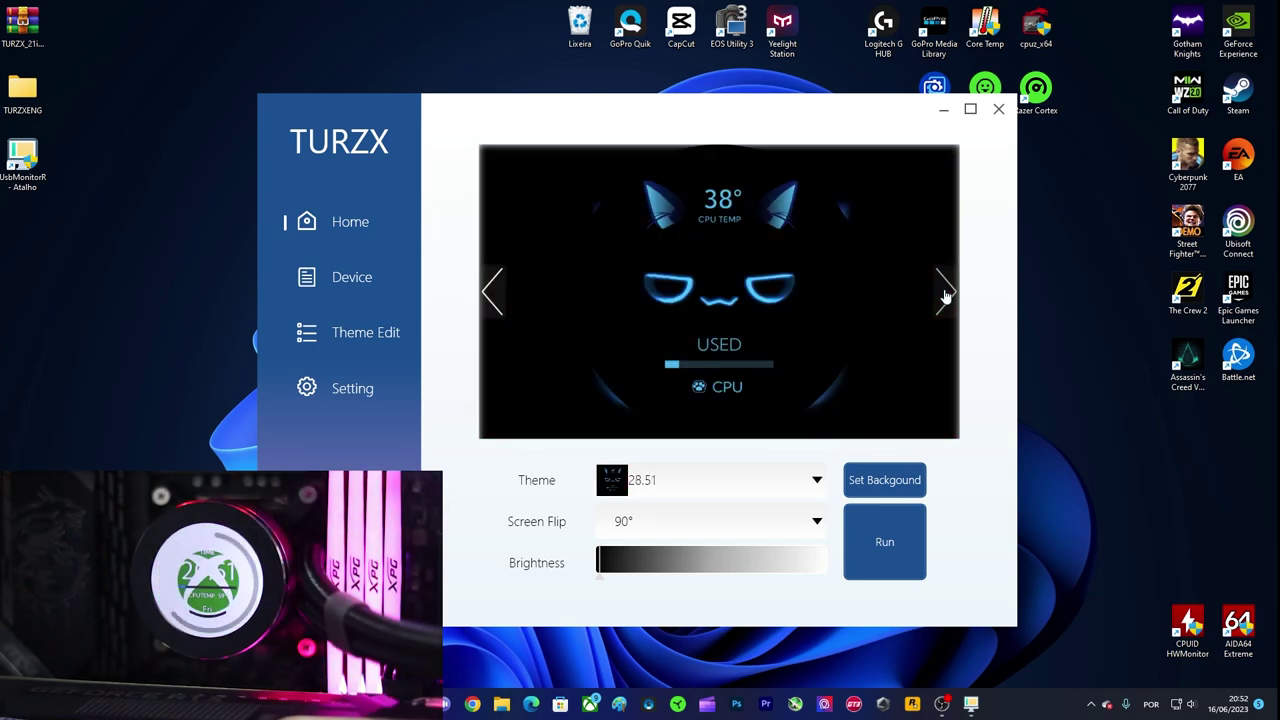
click(944, 294)
click(944, 294)
click(944, 294)
click(944, 294)
click(944, 294)
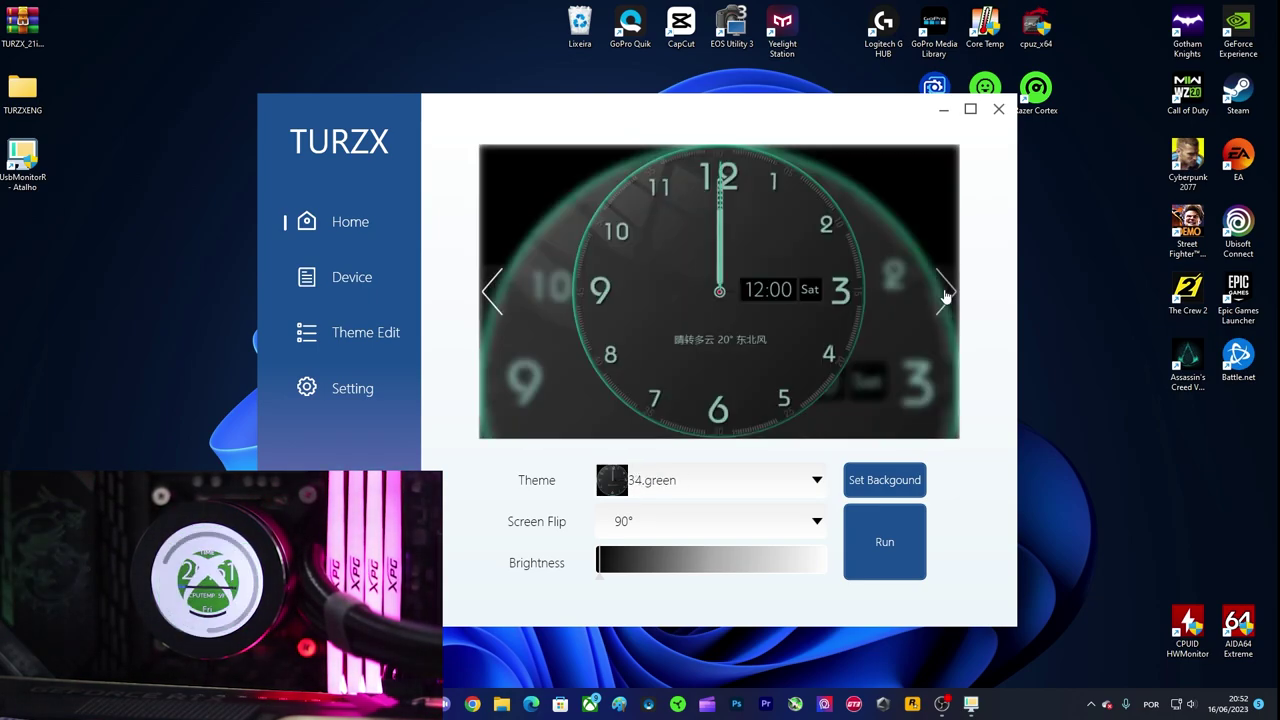
click(944, 294)
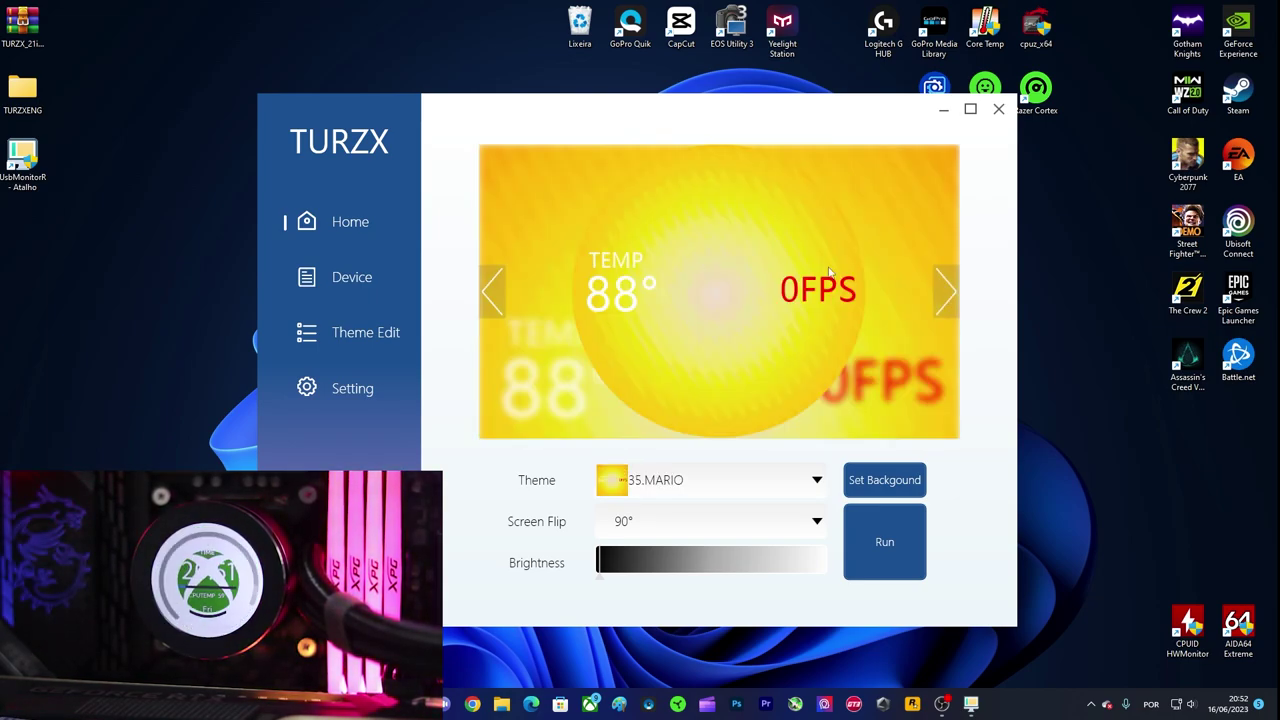
click(885, 548)
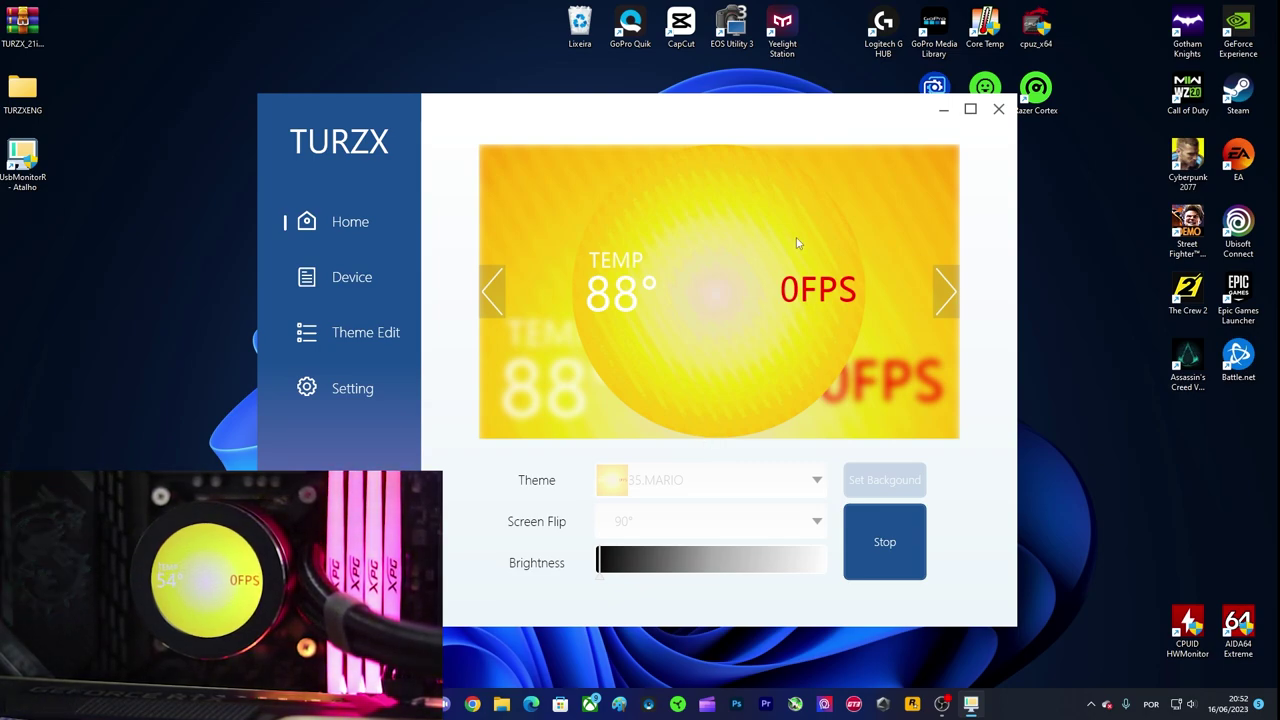
Stop the MARIO theme, set posing-mario from the NOVAS GIF folder as its background, and run it with automatic video rotation
click(884, 540)
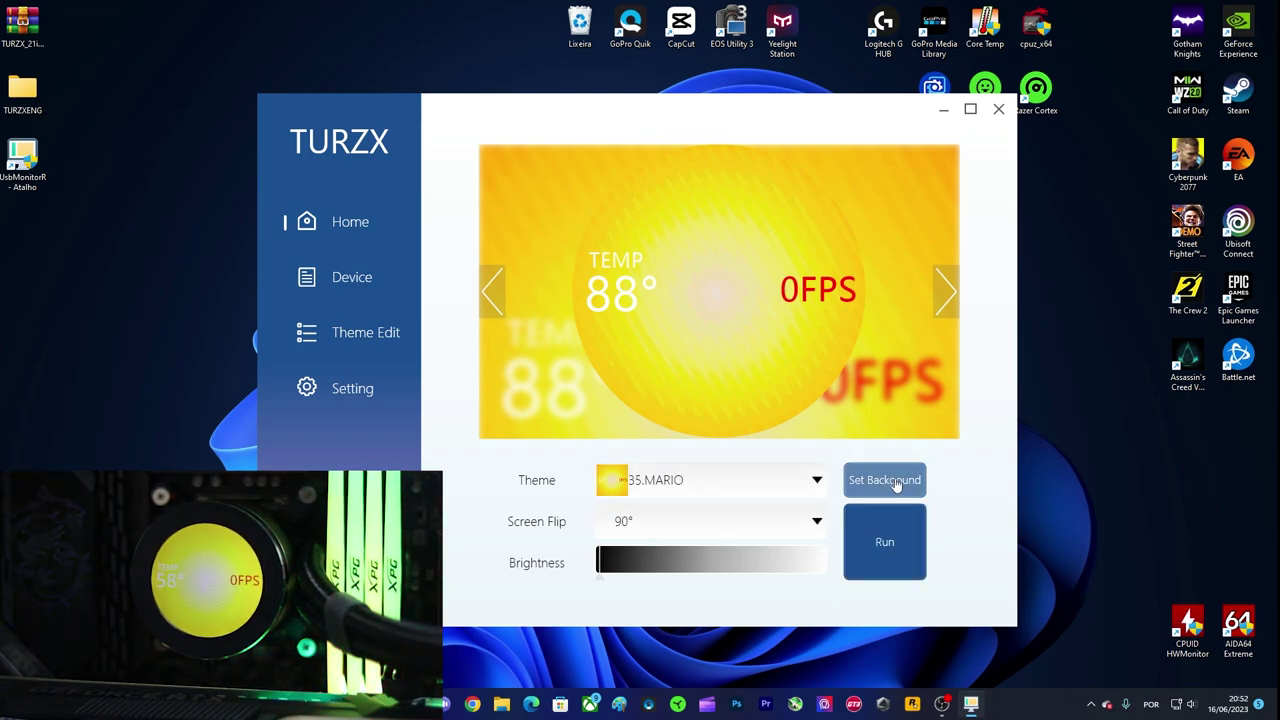
click(897, 483)
scroll(762, 318, down, 3)
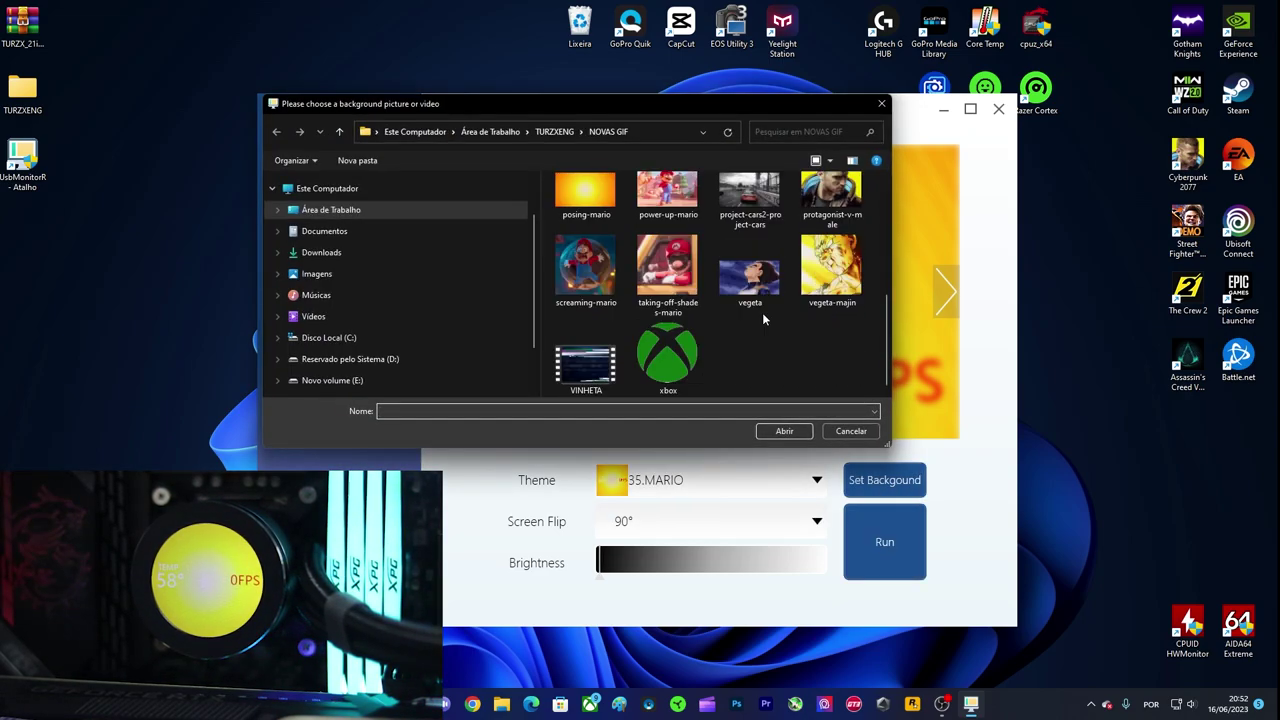
scroll(790, 301, up, 1)
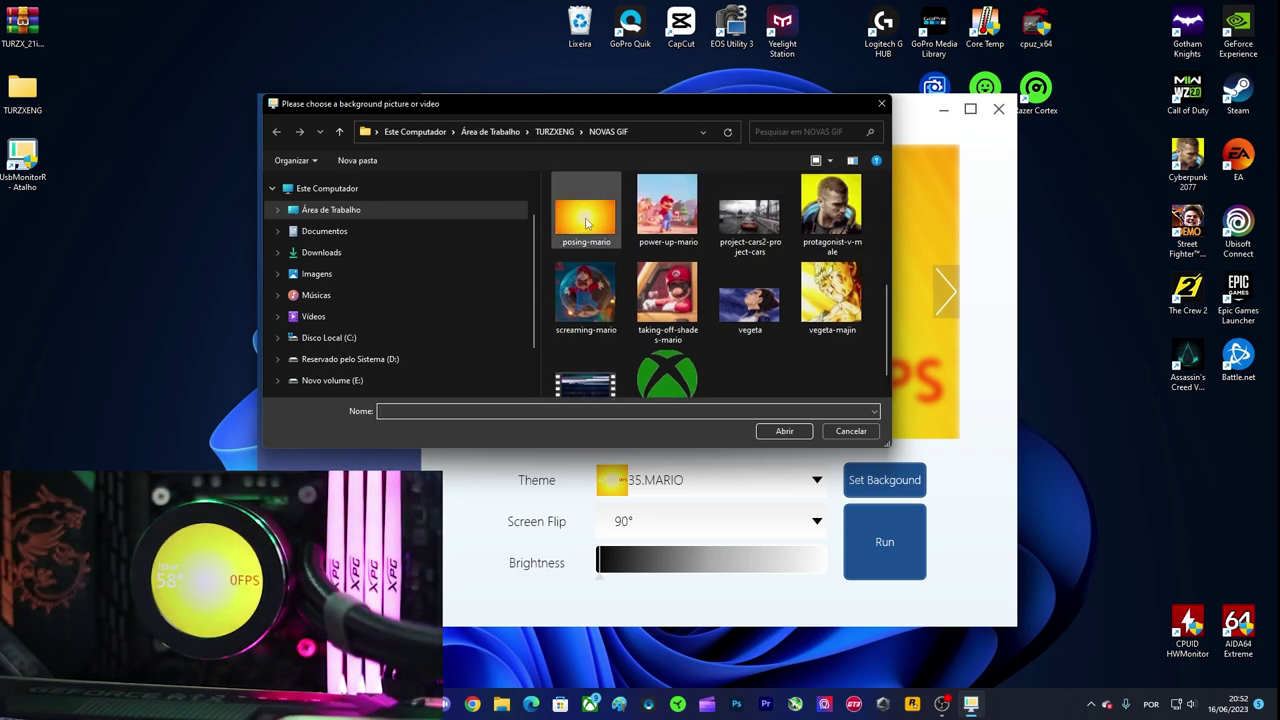
double_click(587, 220)
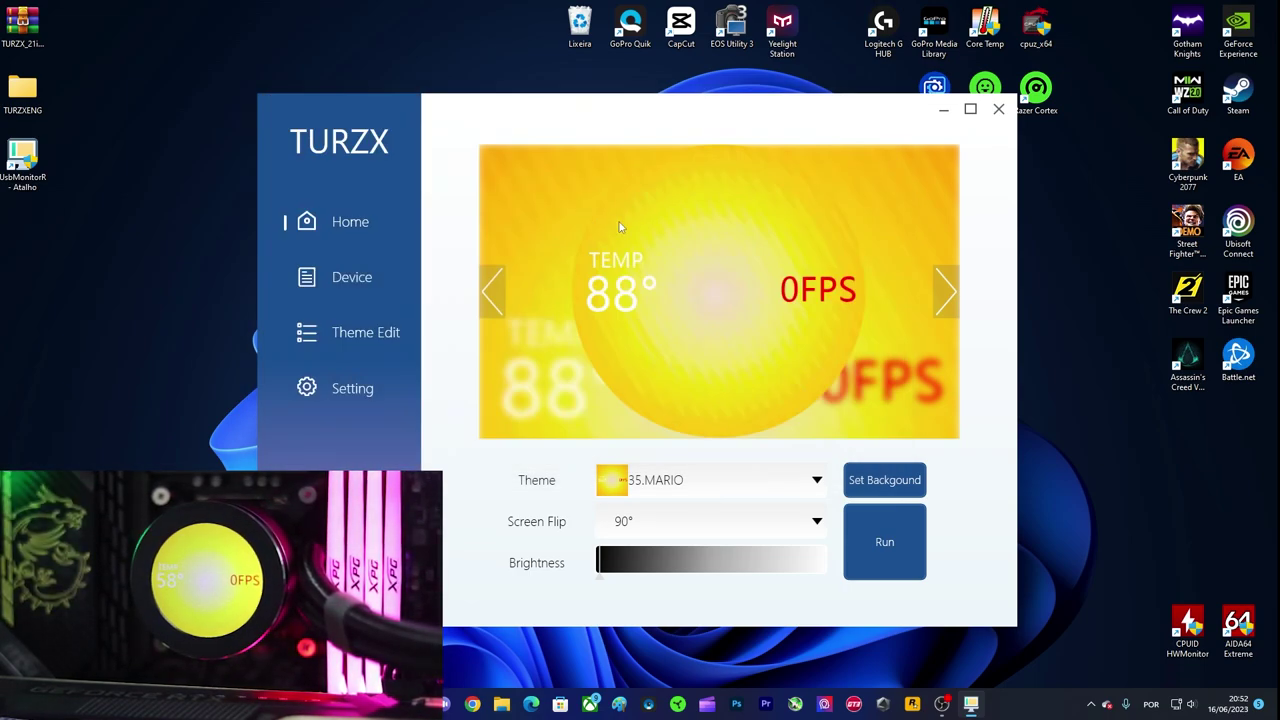
click(887, 544)
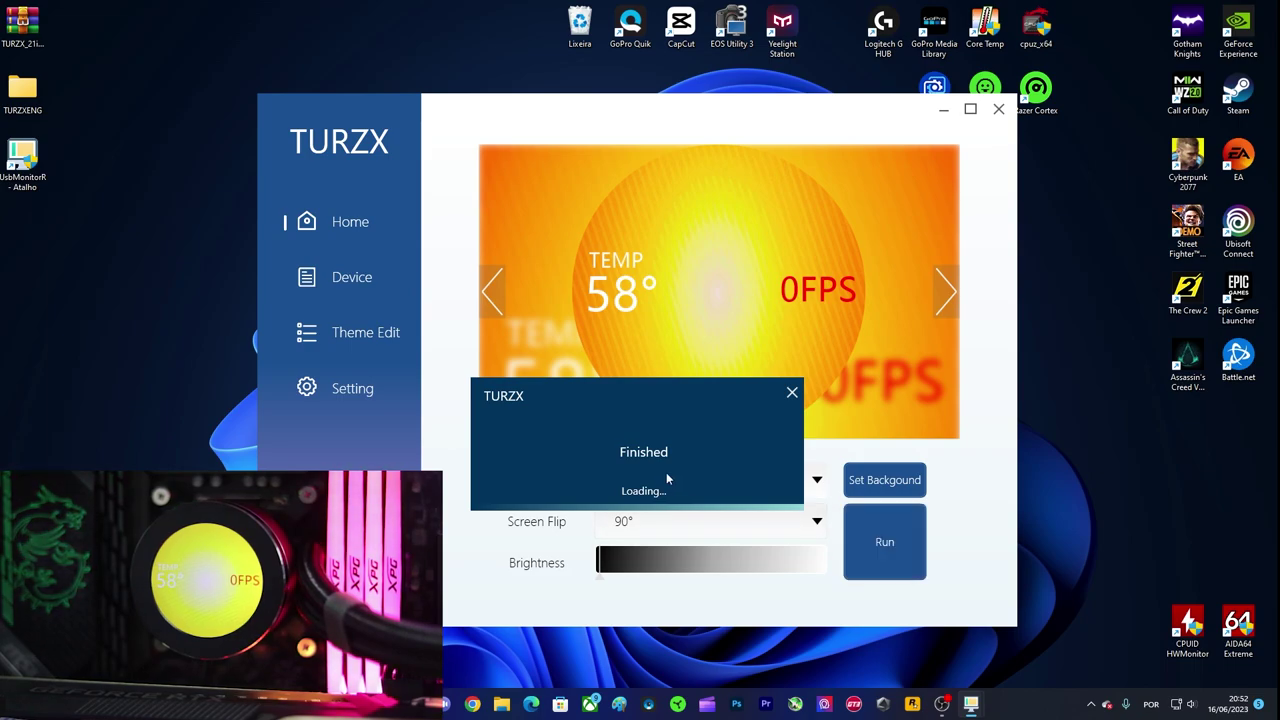
click(792, 394)
click(900, 542)
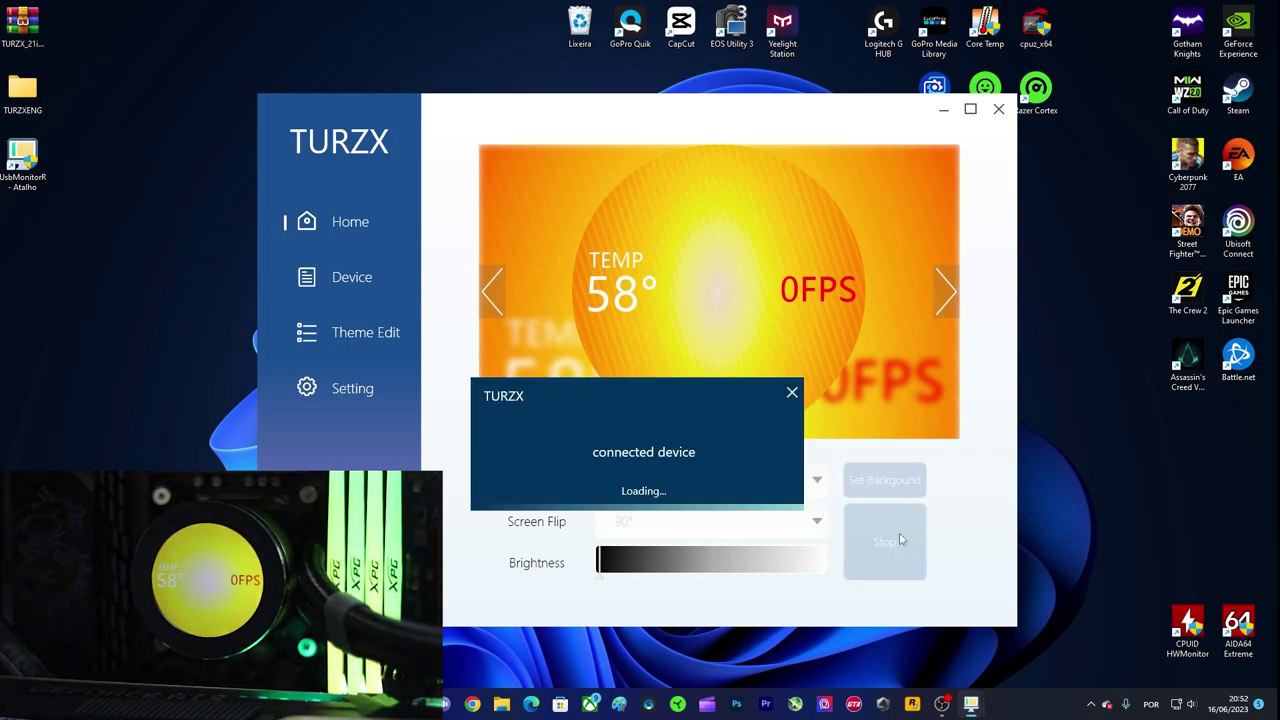
click(689, 390)
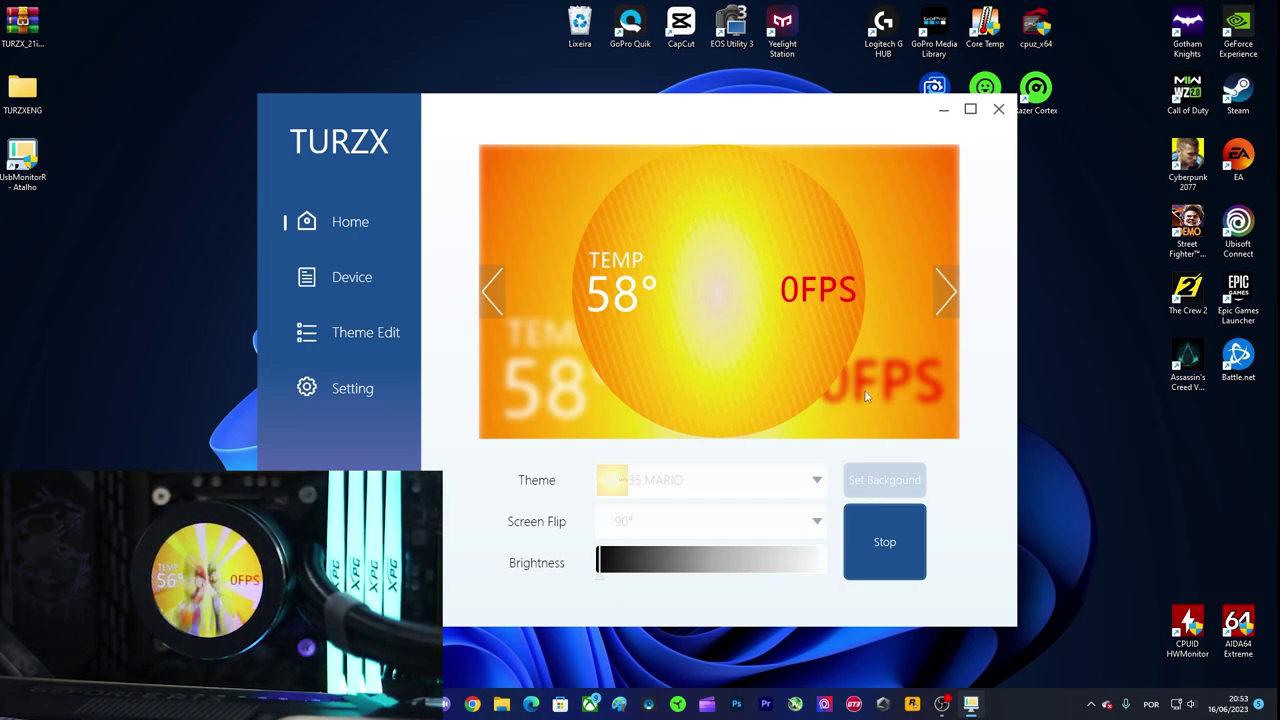
Stop the theme, replace its background with ezra-miller-flash, and run it with automatic video rotation
click(881, 569)
click(893, 484)
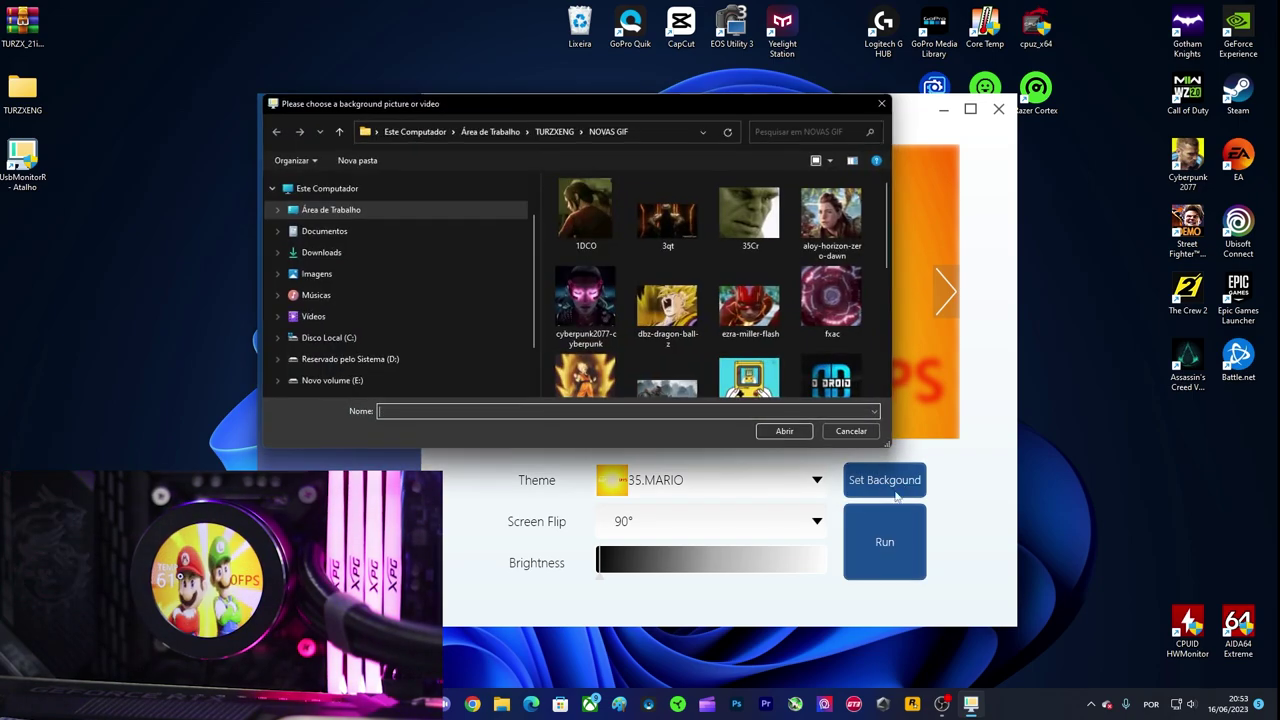
double_click(753, 312)
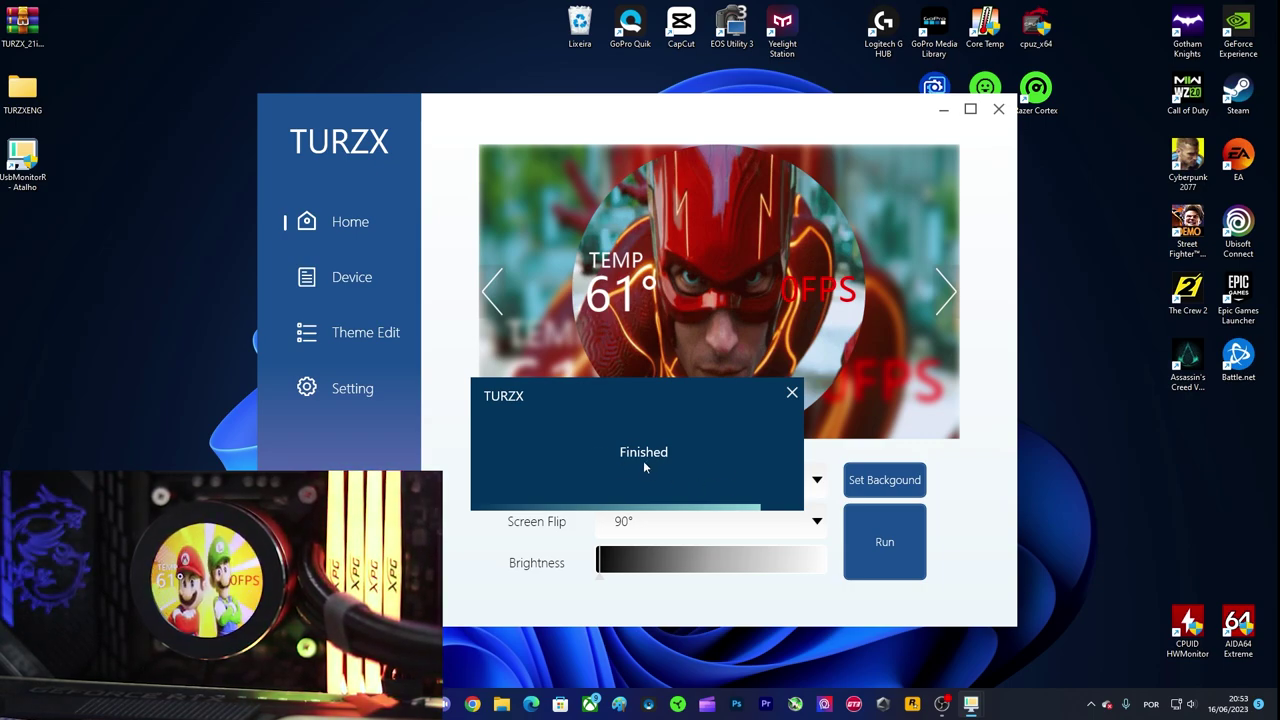
click(791, 393)
click(891, 548)
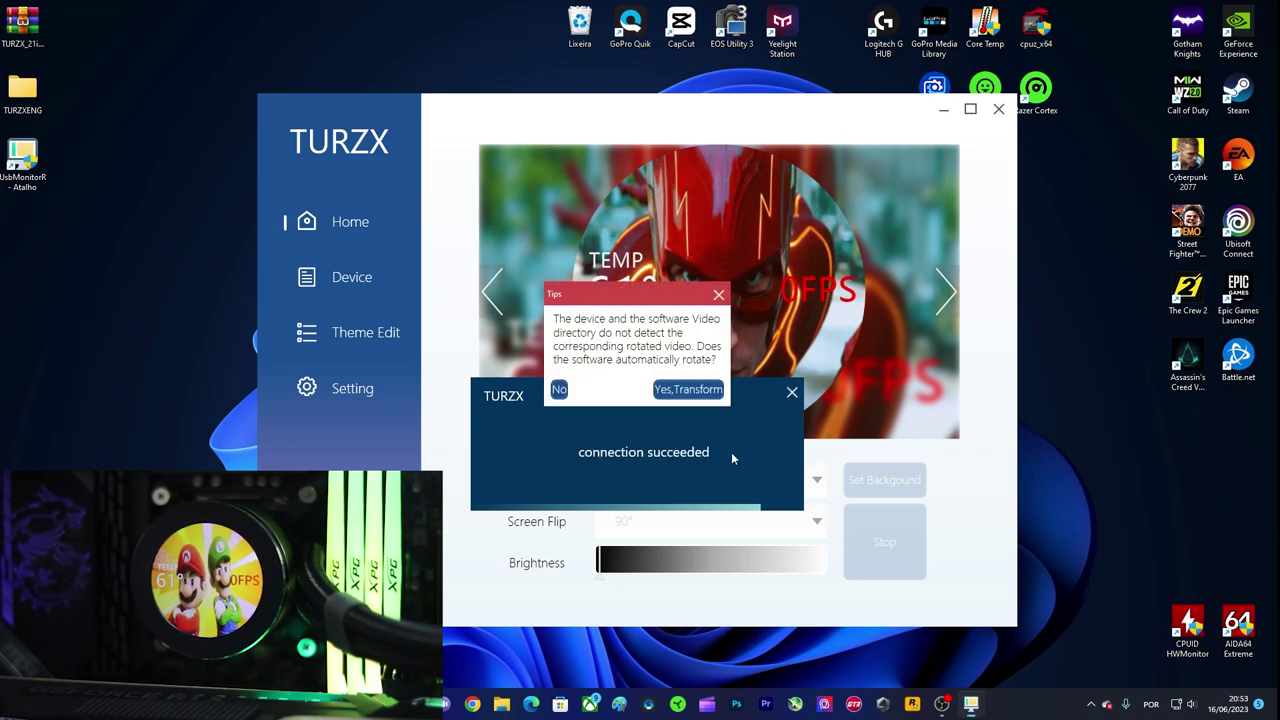
click(684, 390)
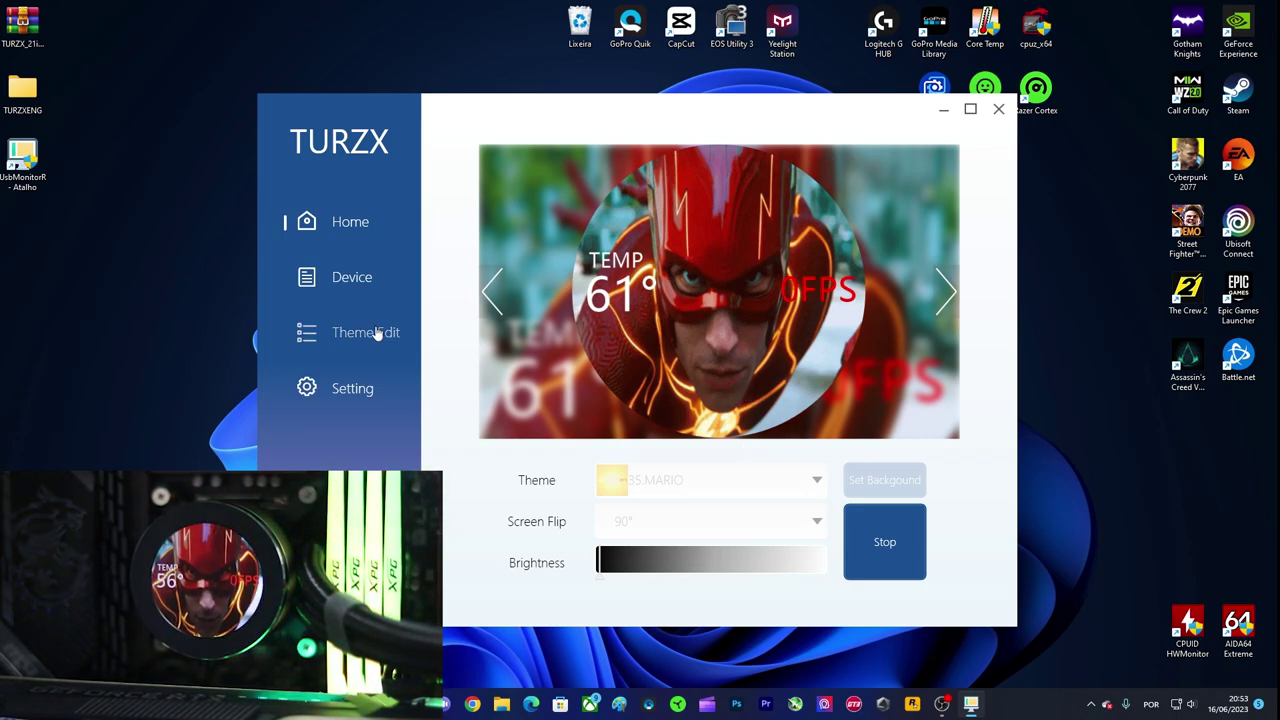
Stop the theme, set the PERFIL image as the MARIO theme's background, and run it on the device
click(888, 512)
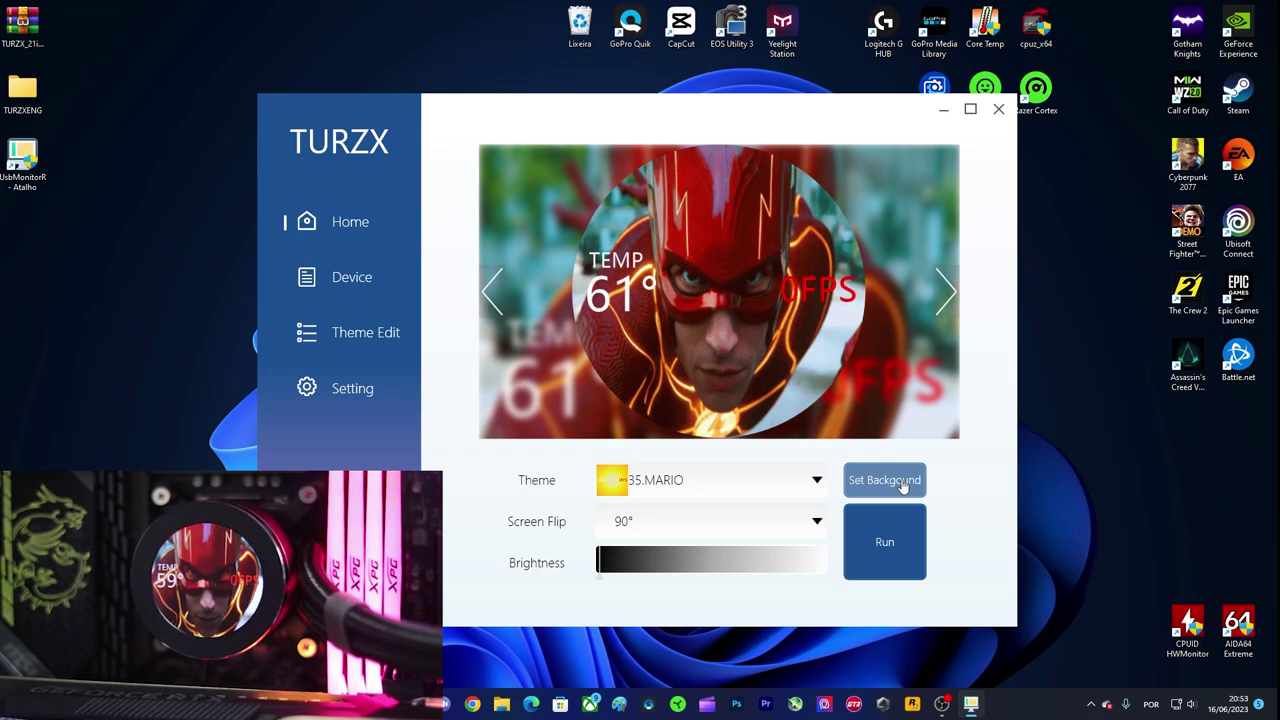
click(903, 485)
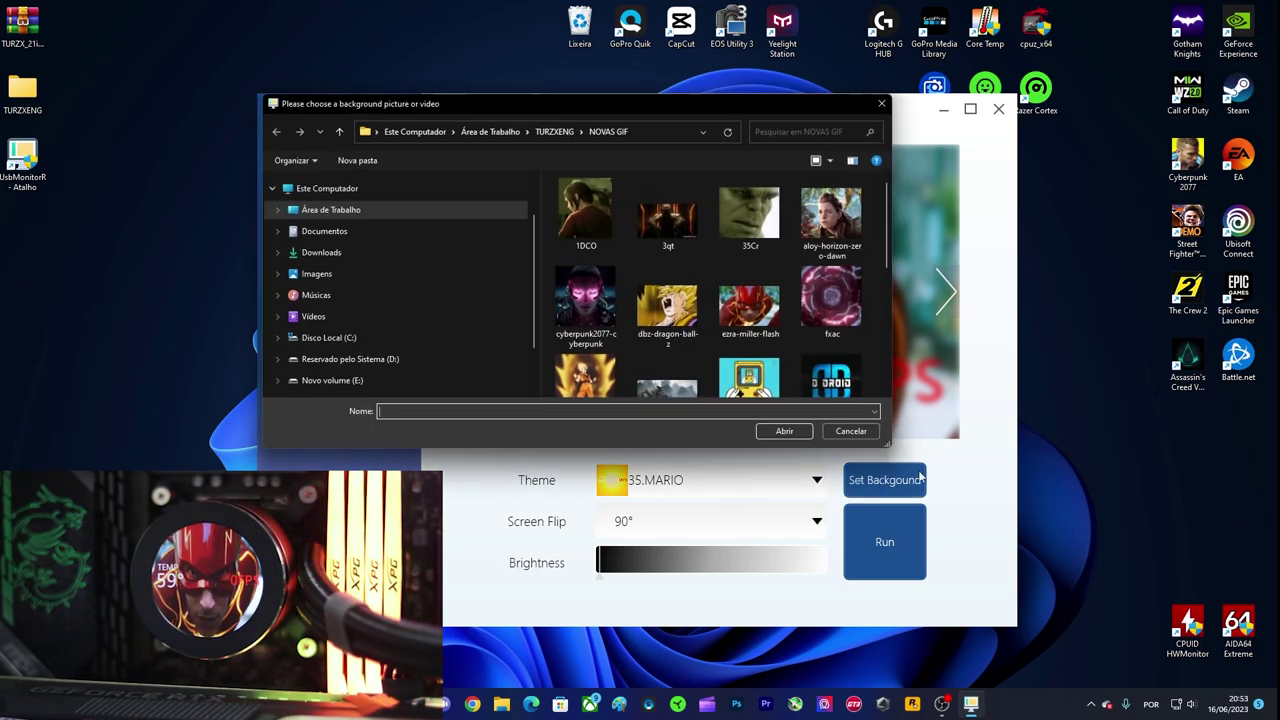
scroll(848, 339, down, 3)
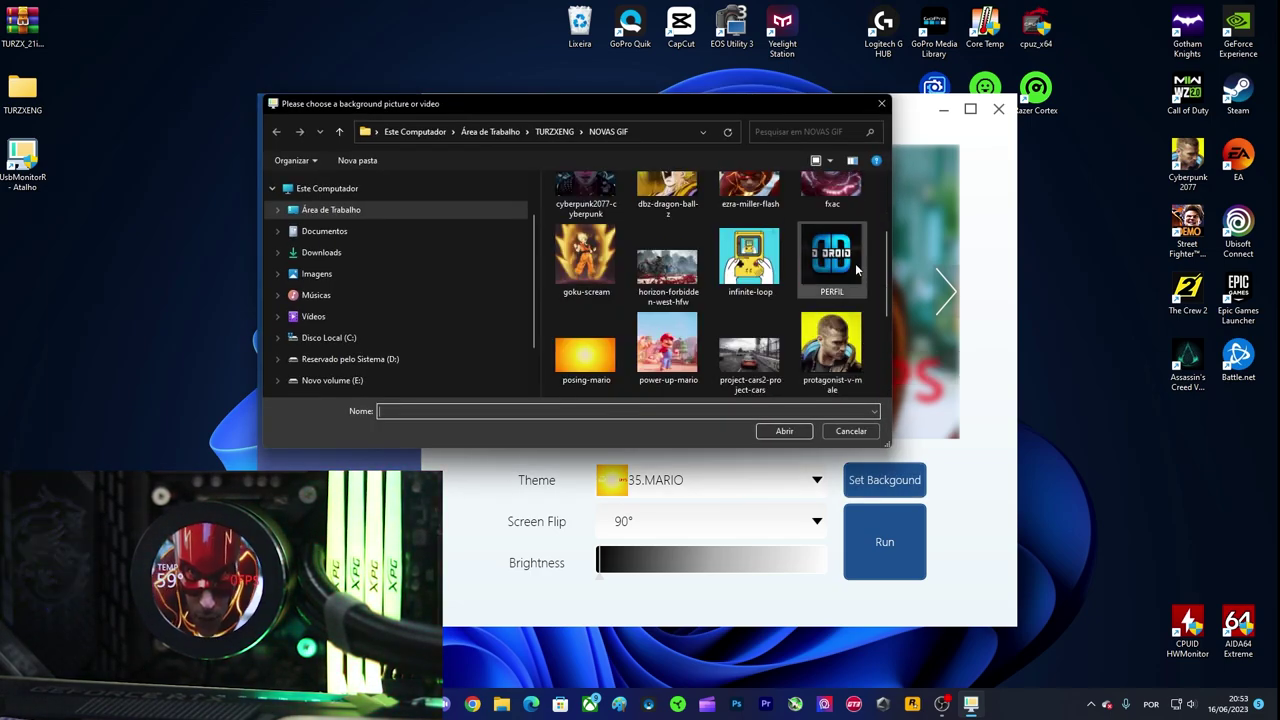
scroll(845, 290, down, 2)
scroll(822, 330, up, 2)
click(848, 203)
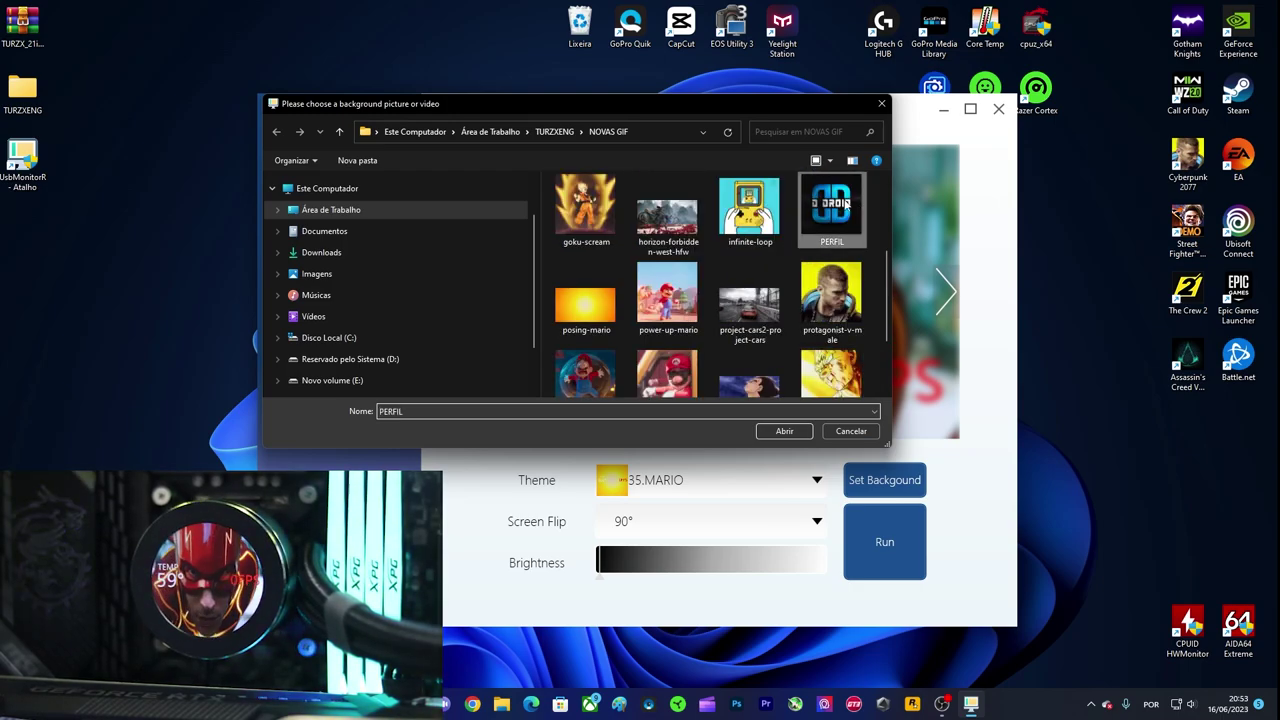
double_click(846, 203)
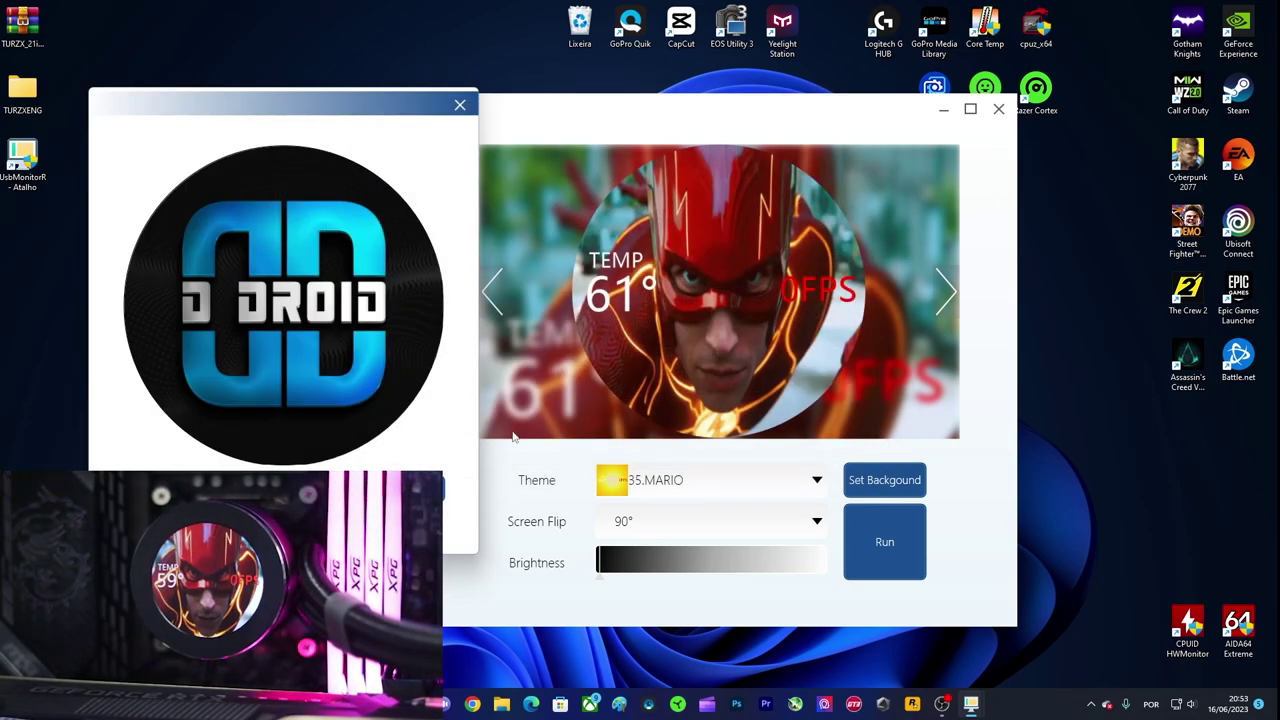
click(438, 487)
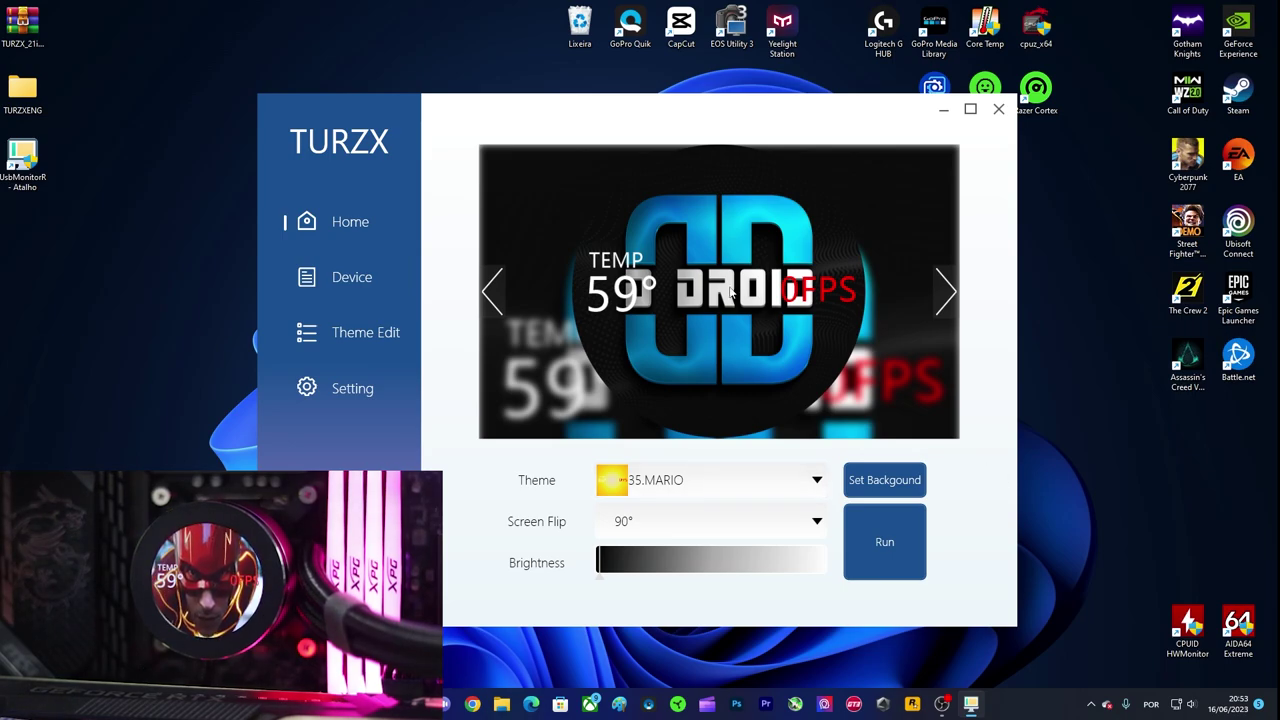
click(886, 541)
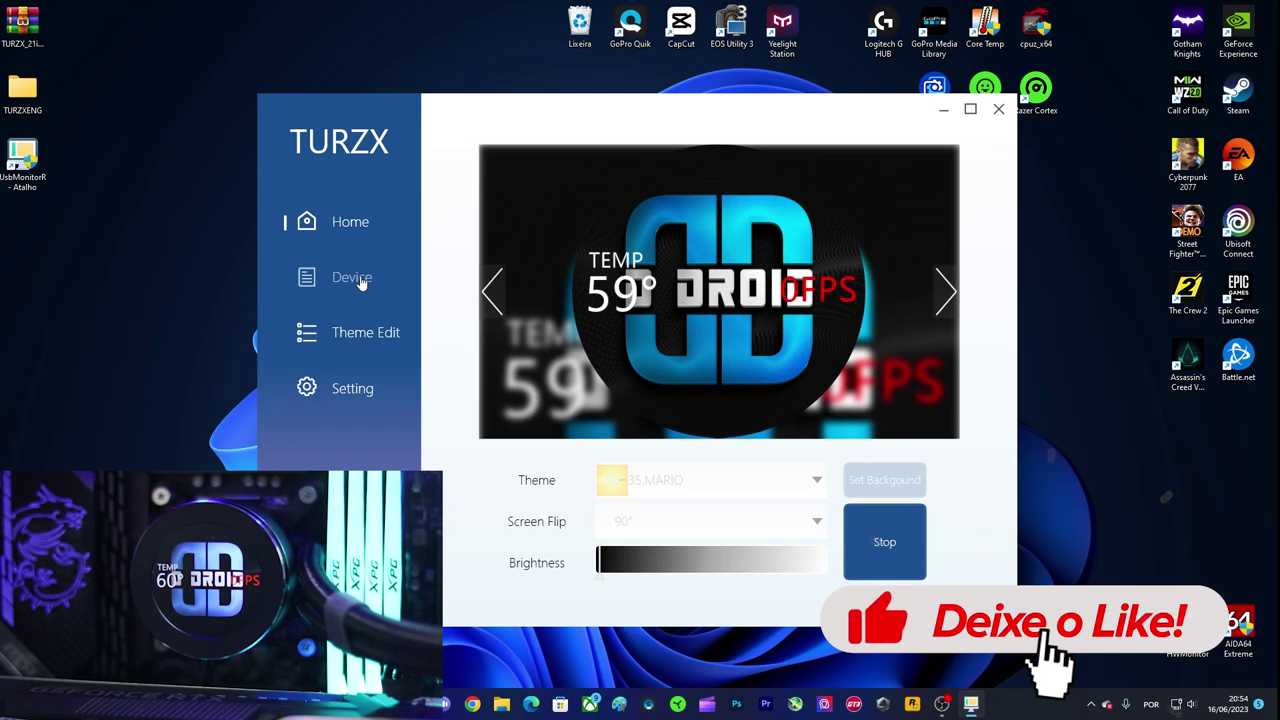
Stop the running MARIO theme and browse the list of available themes, keeping 35.MARIO selected
click(885, 510)
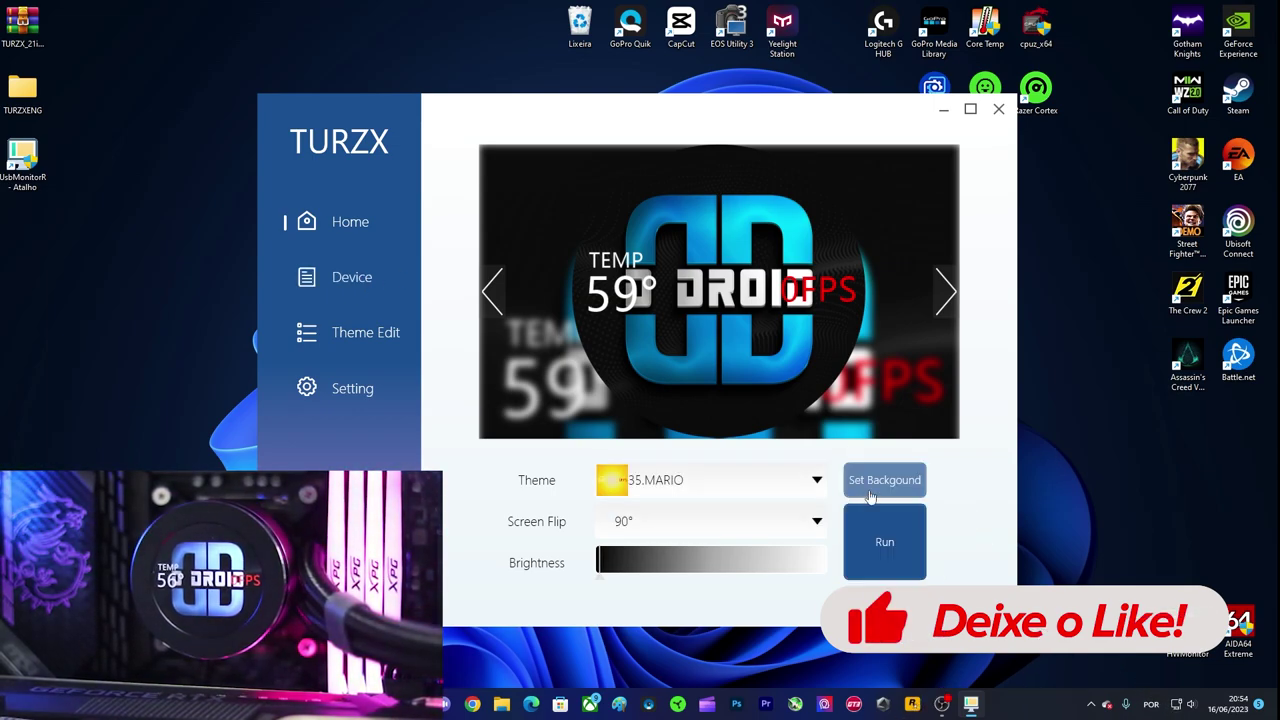
click(817, 480)
scroll(765, 365, up, 15)
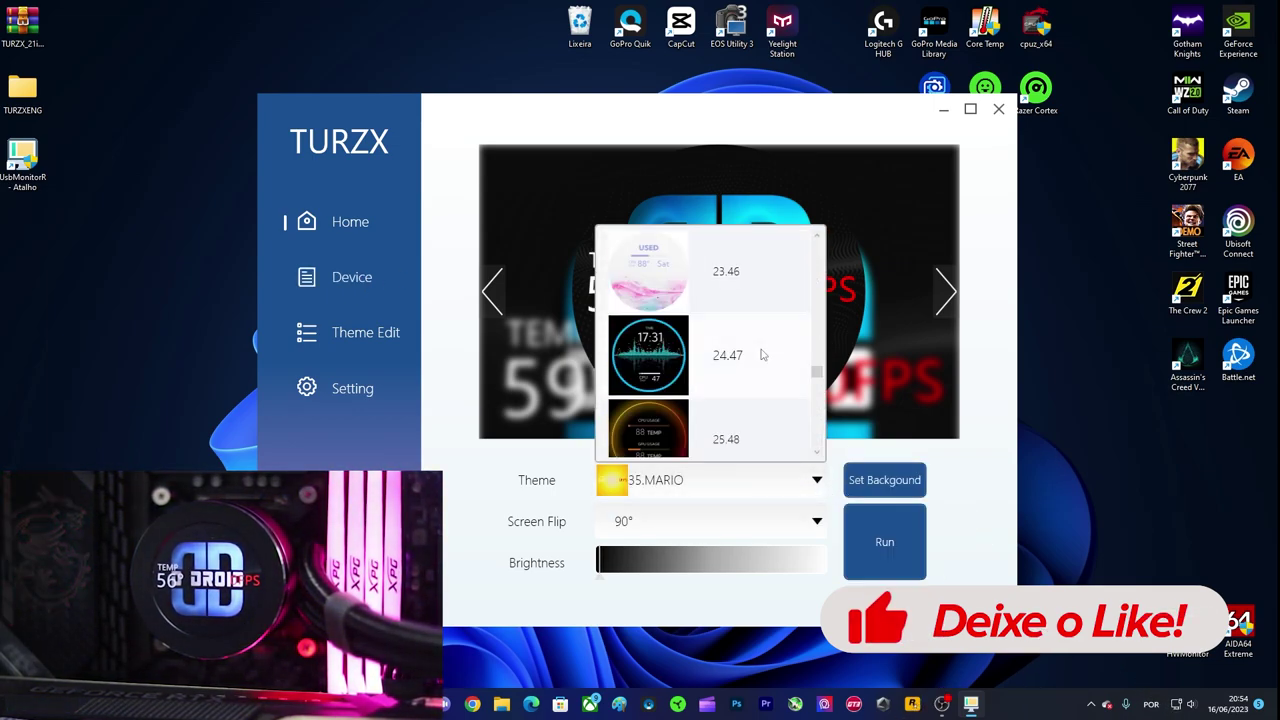
scroll(766, 358, down, 10)
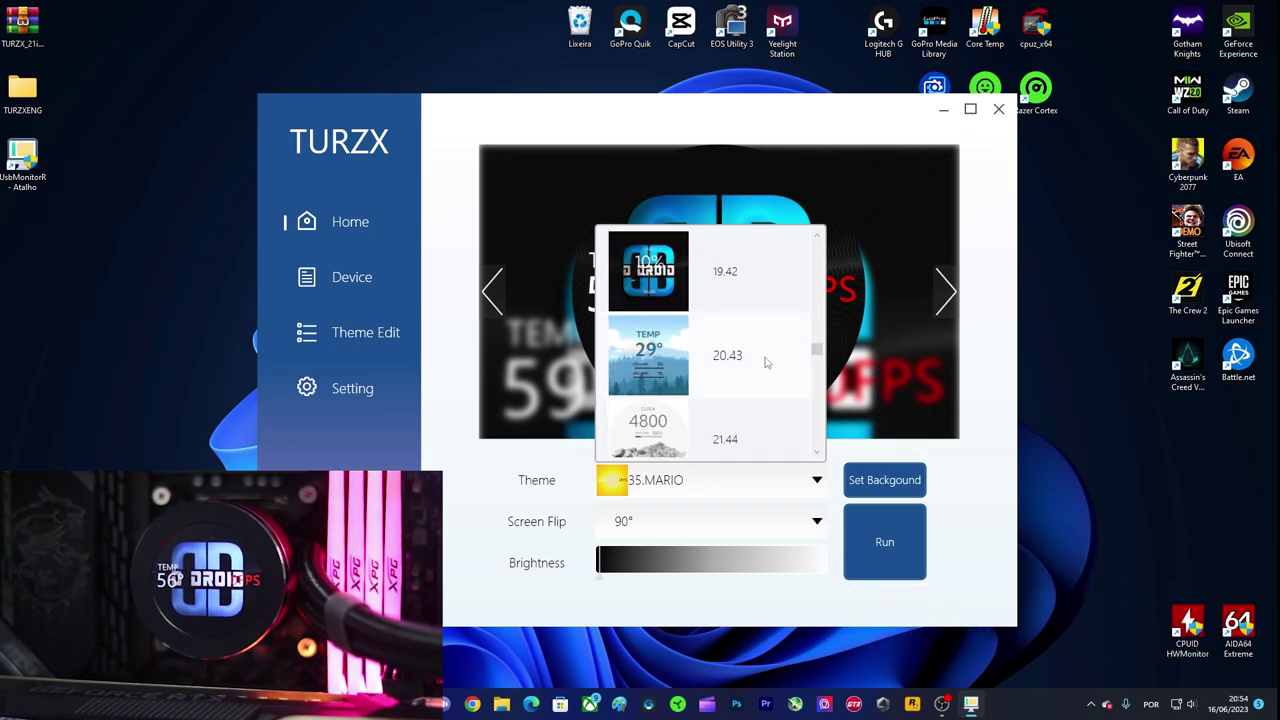
scroll(766, 362, up, 1)
scroll(766, 370, down, 2)
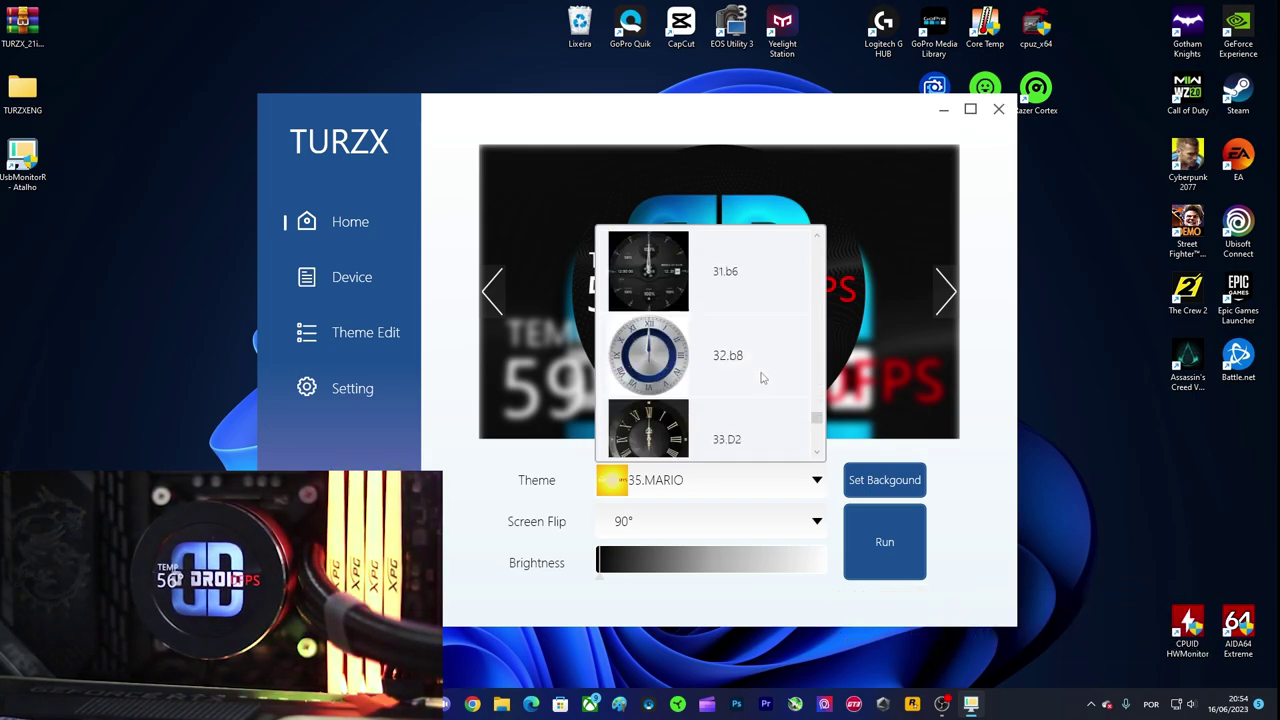
scroll(762, 378, up, 2)
scroll(761, 378, up, 7)
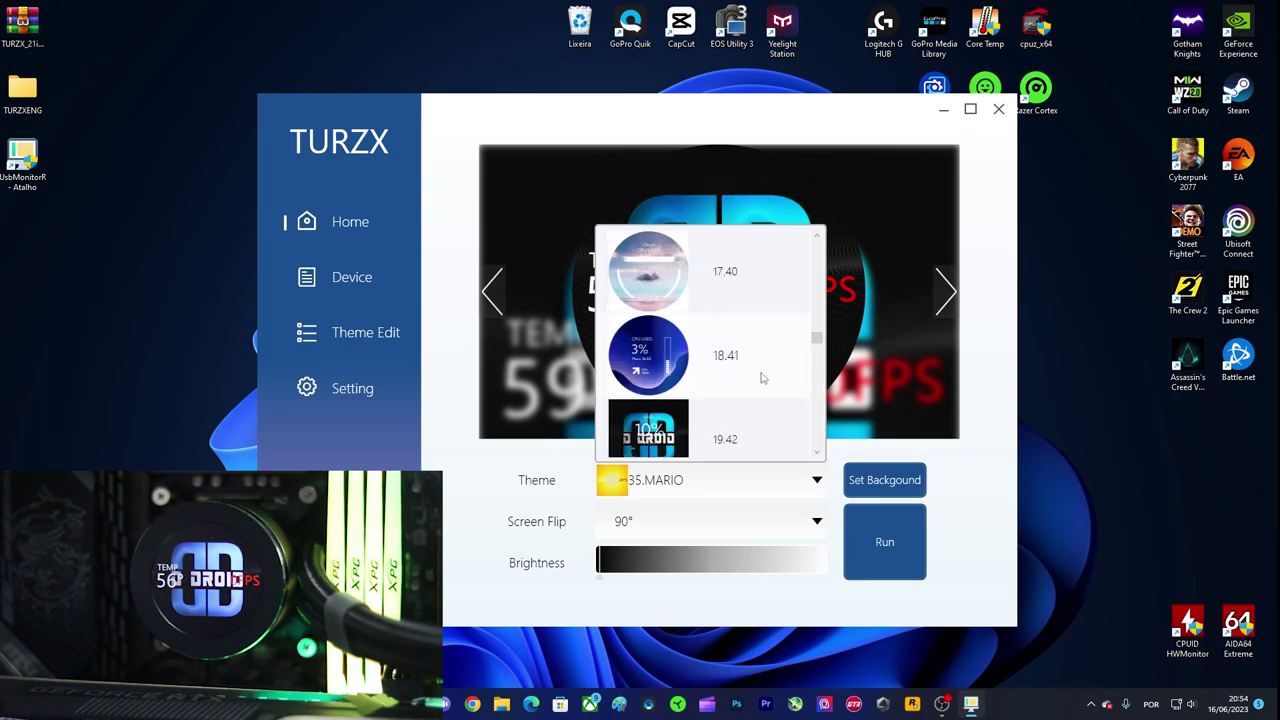
scroll(761, 378, up, 3)
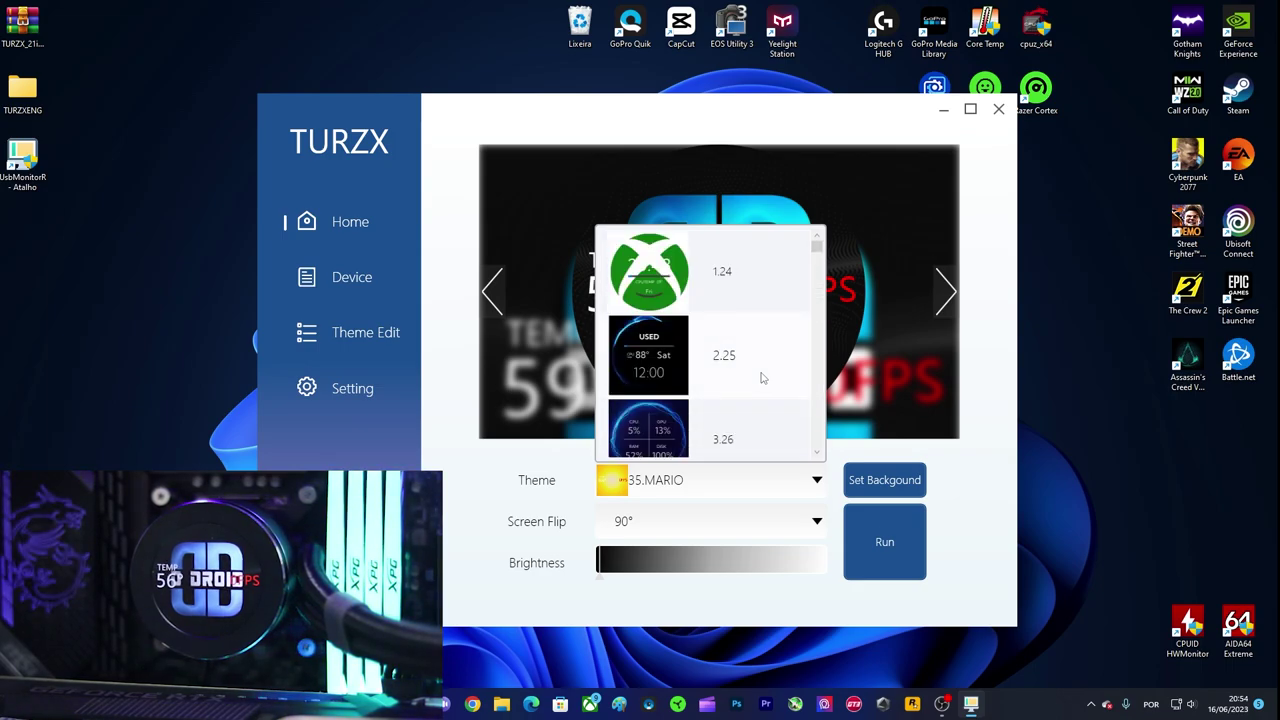
scroll(761, 378, down, 11)
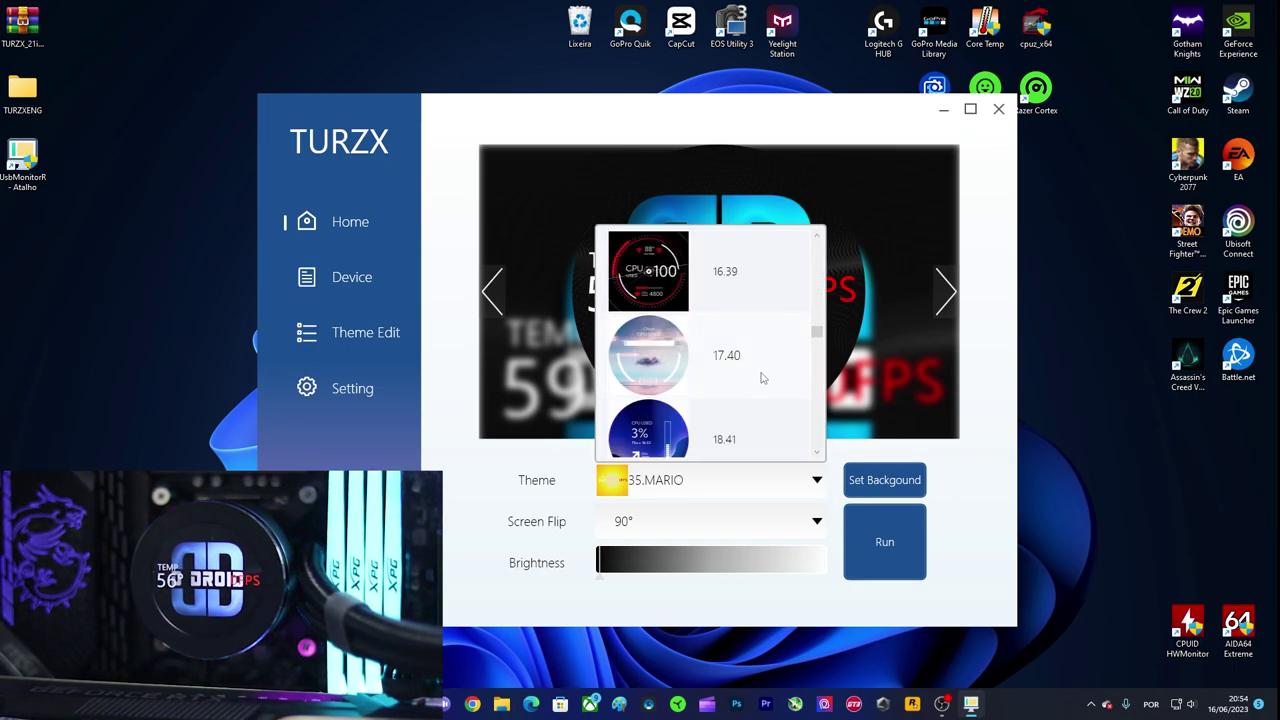
click(957, 473)
Set the portrait of the red-haired woman in the jungle as the MARIO theme's background and run it with automatic video rotation
click(900, 488)
scroll(793, 373, down, 3)
double_click(824, 230)
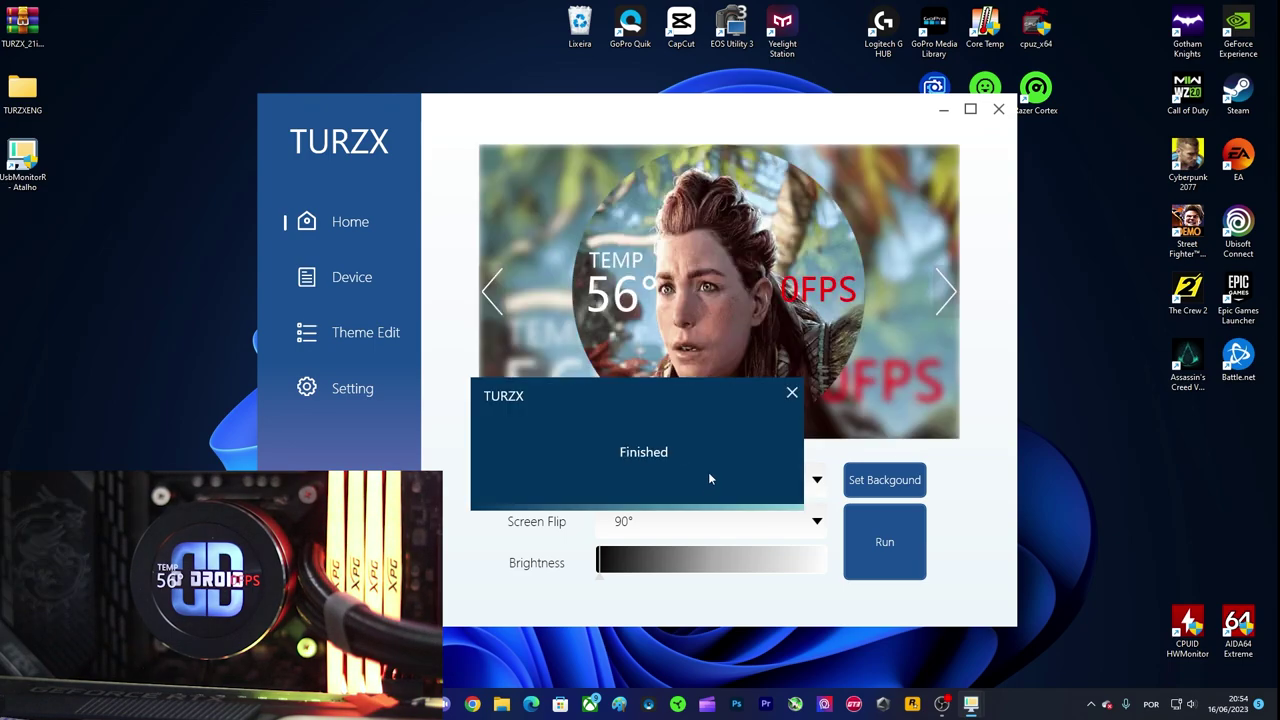
click(792, 396)
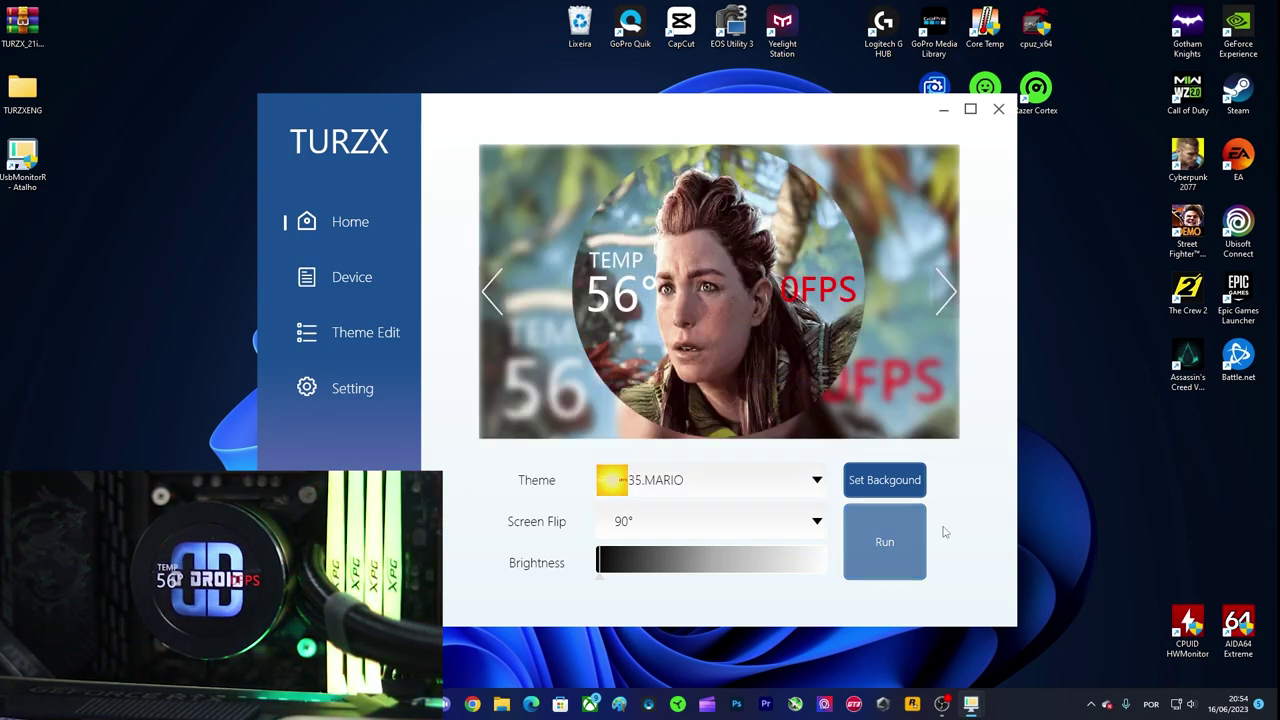
click(891, 540)
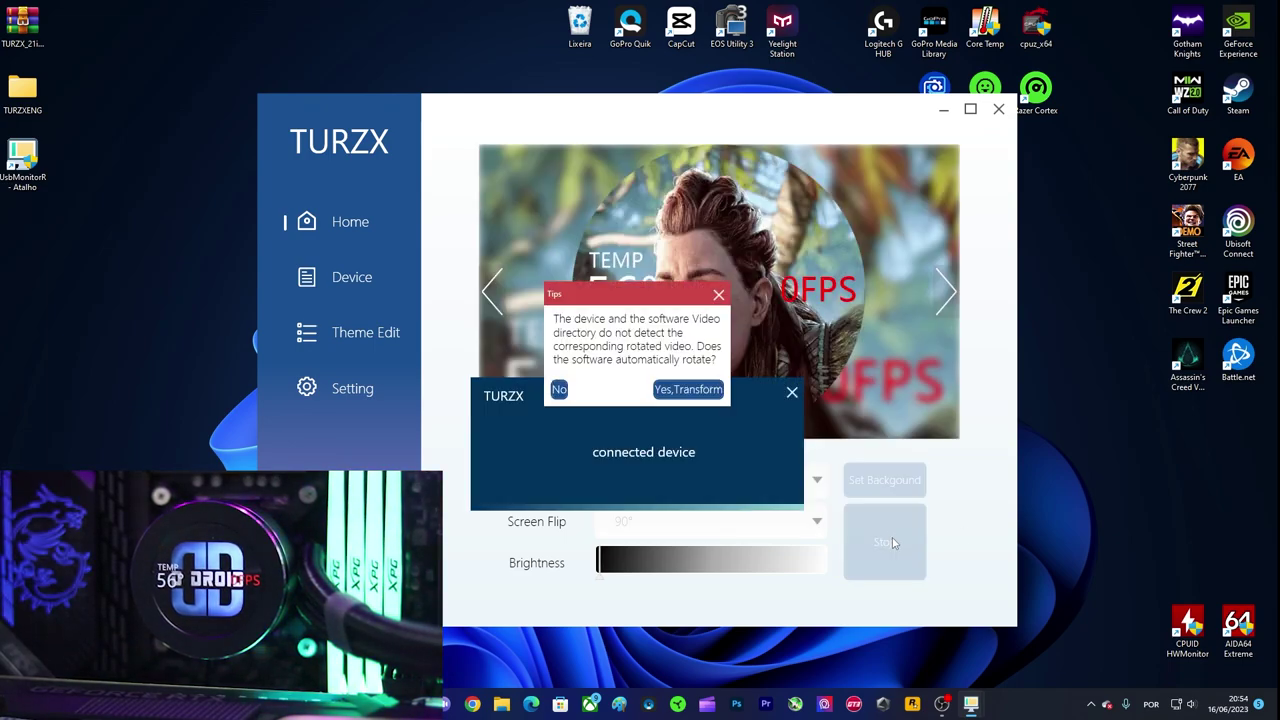
click(680, 390)
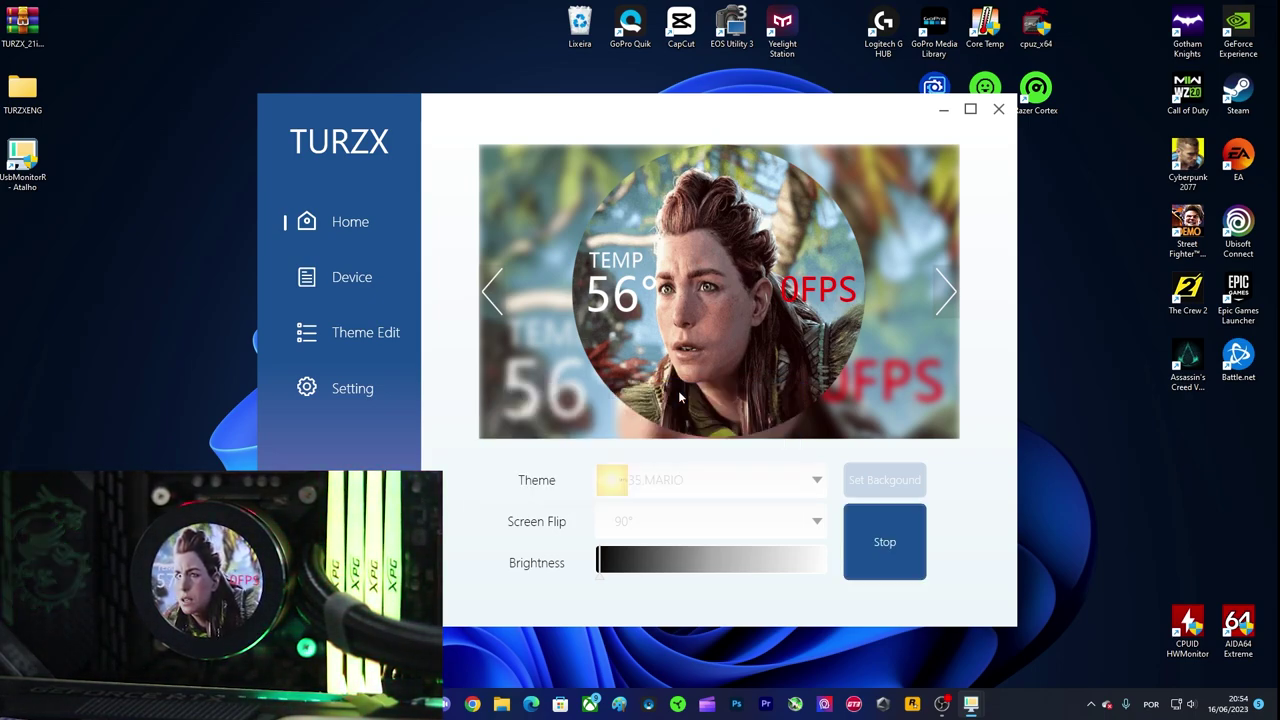
Stop the MARIO theme and run it on the device again
click(876, 543)
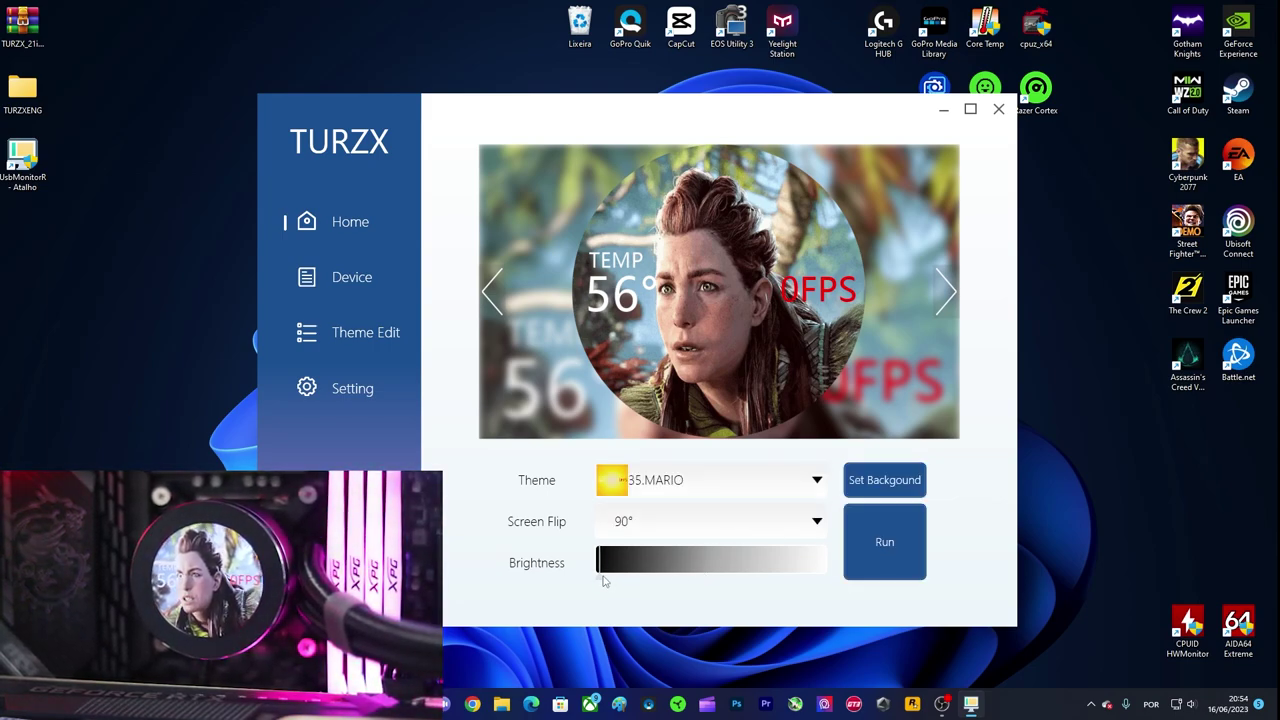
click(884, 543)
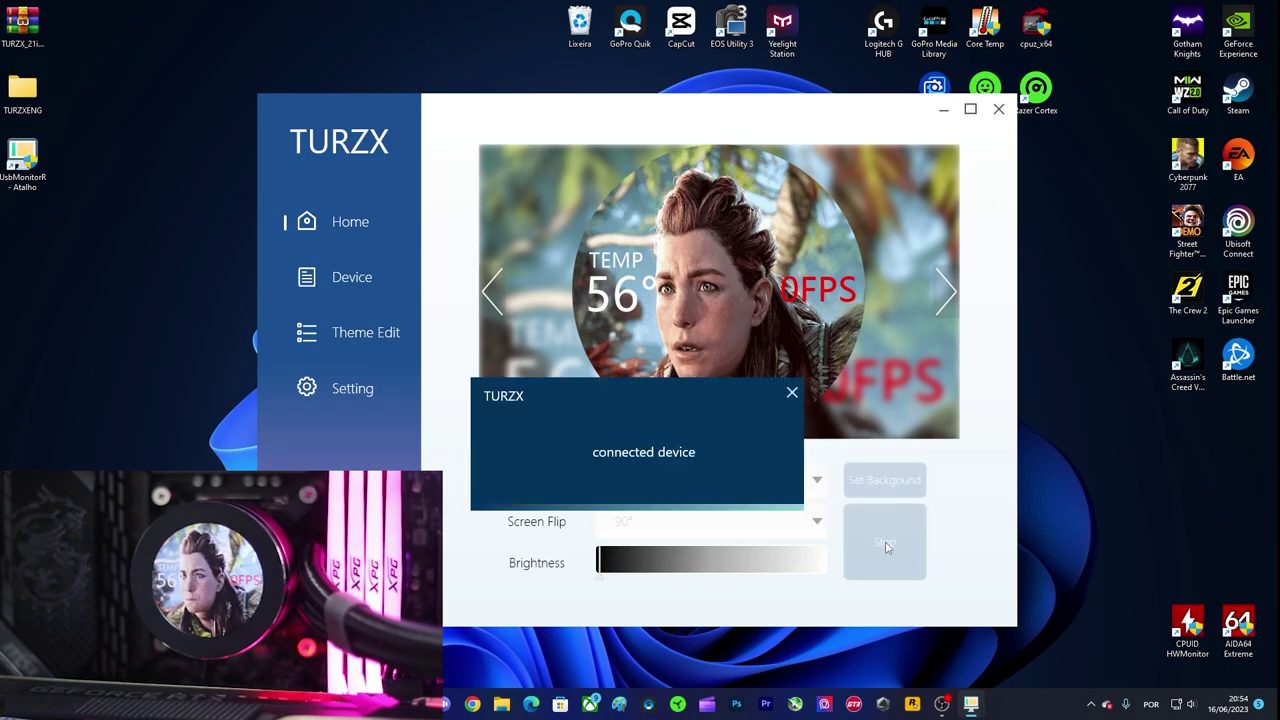